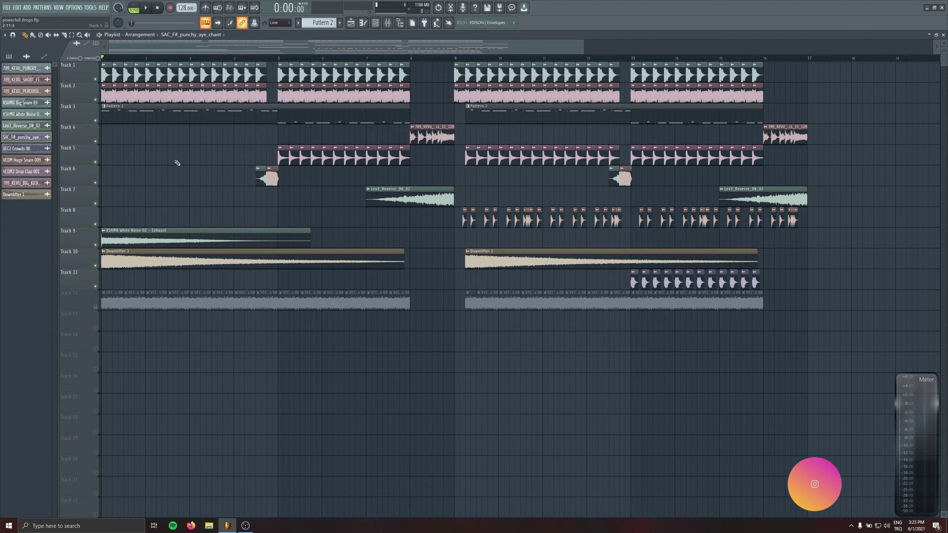
- Play the song, then solo Track 1 and listen to it alone
{"action": "key", "text": "space"}
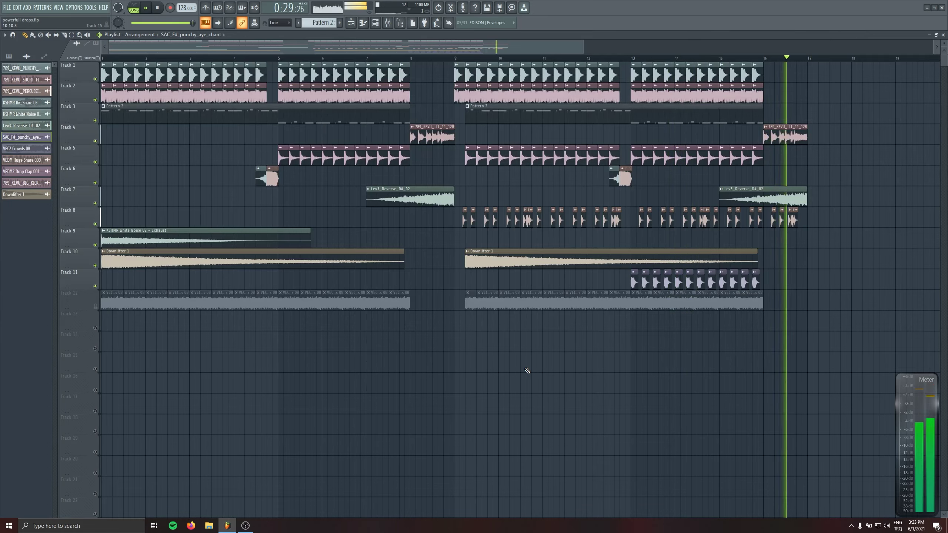
{"action": "key", "text": "space"}
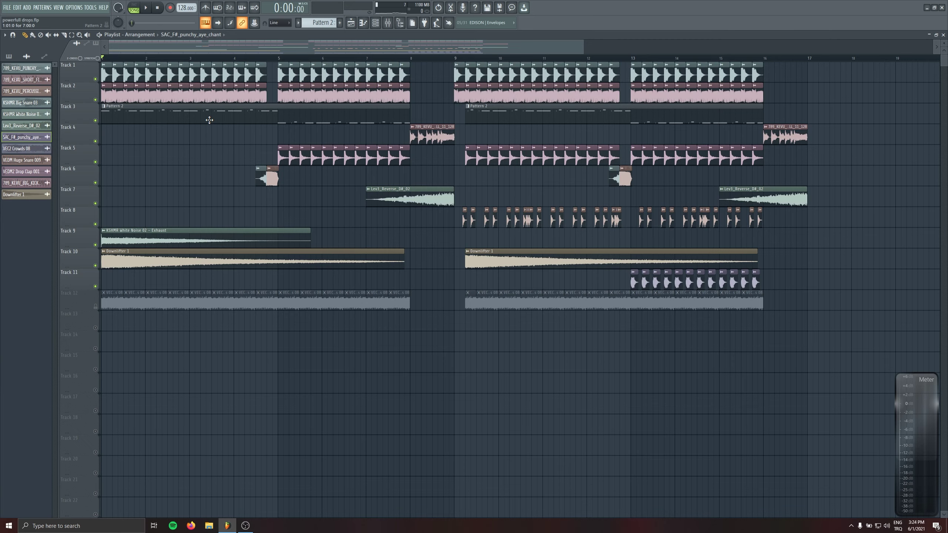
{"action": "left_click", "coordinate": [96, 80], "text": "ctrl"}
{"action": "scroll", "coordinate": [265, 206], "scroll_direction": "up", "scroll_amount": 5}
{"action": "scroll", "coordinate": [188, 174], "scroll_direction": "up", "scroll_amount": 4}
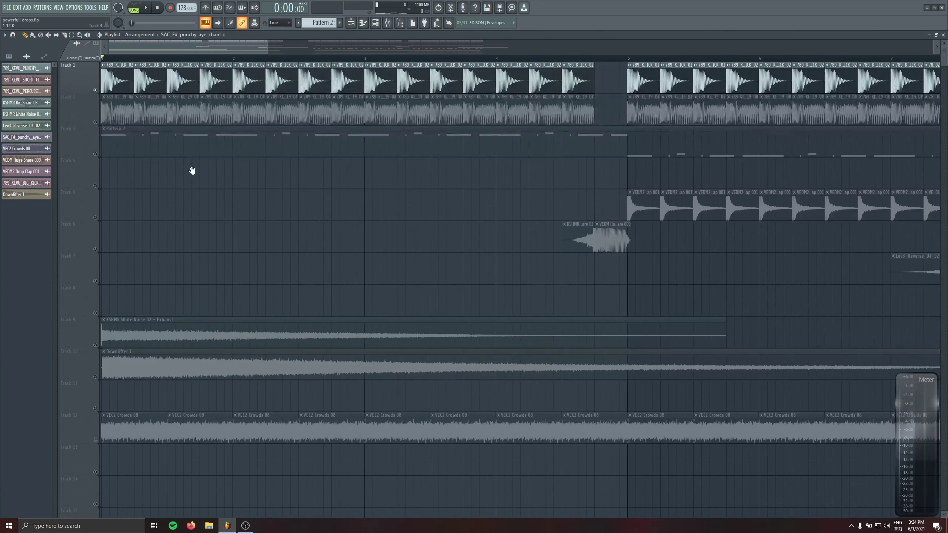
{"action": "key", "text": "space"}
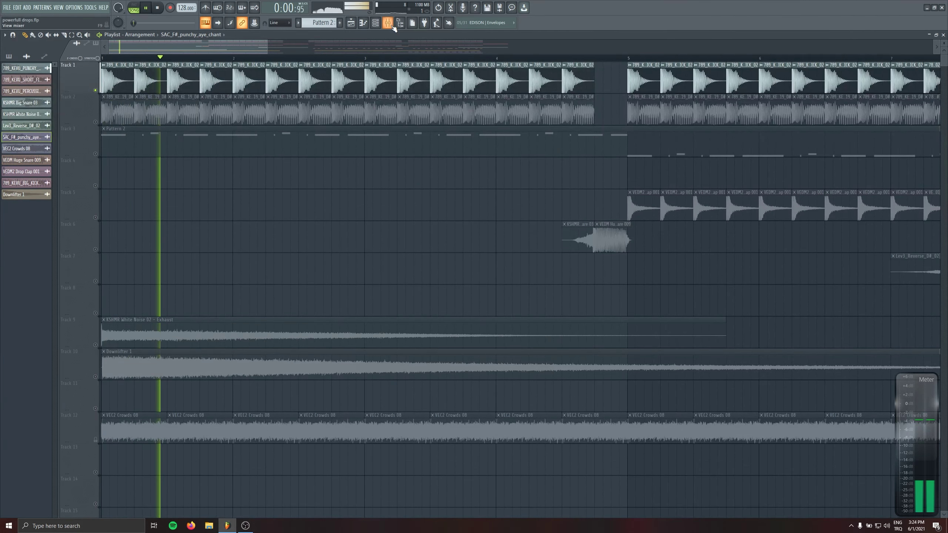
- Load FabFilter Pro-Q 3 into the first slot of mixer insert 5
{"action": "key", "text": "F9"}
{"action": "scroll", "coordinate": [498, 269], "scroll_direction": "up", "scroll_amount": 5}
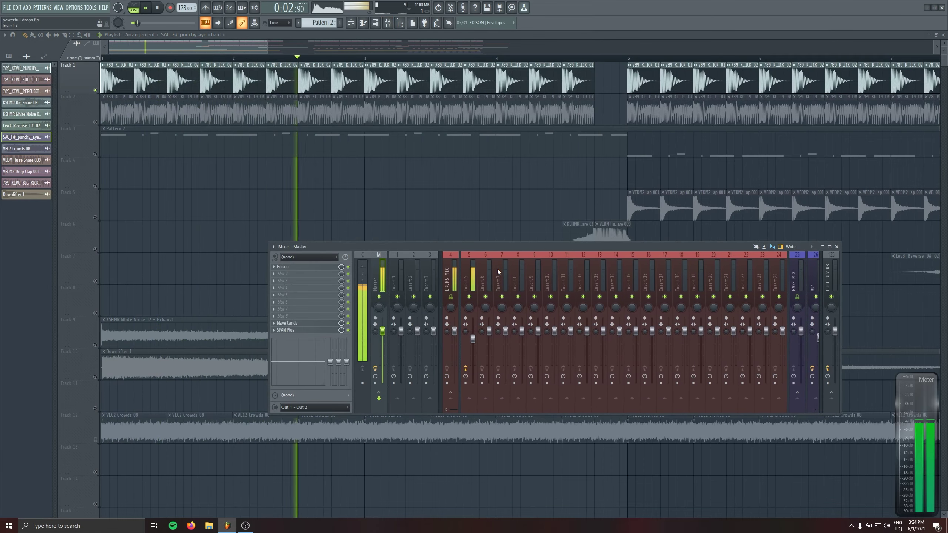
{"action": "left_click", "coordinate": [471, 273]}
{"action": "key", "text": "space"}
{"action": "left_click", "coordinate": [296, 266]}
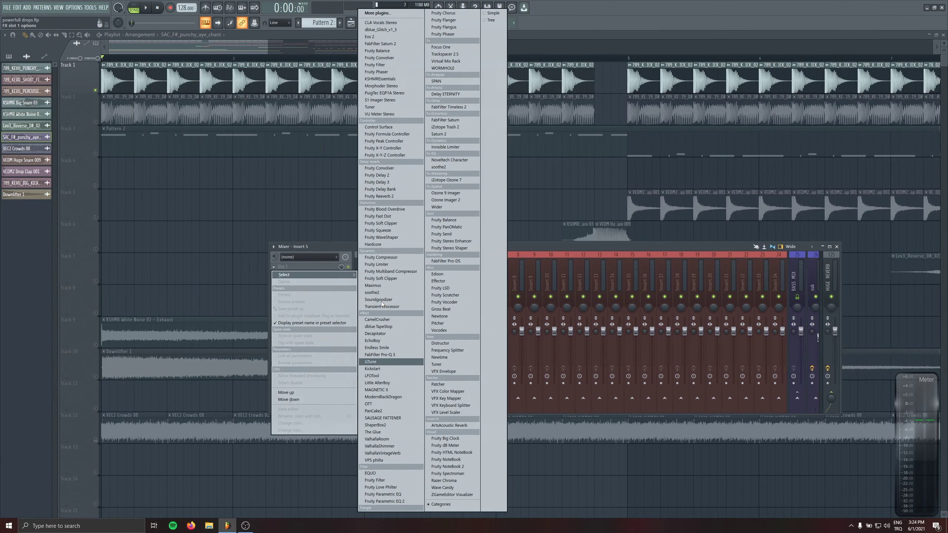
{"action": "left_click", "coordinate": [391, 354]}
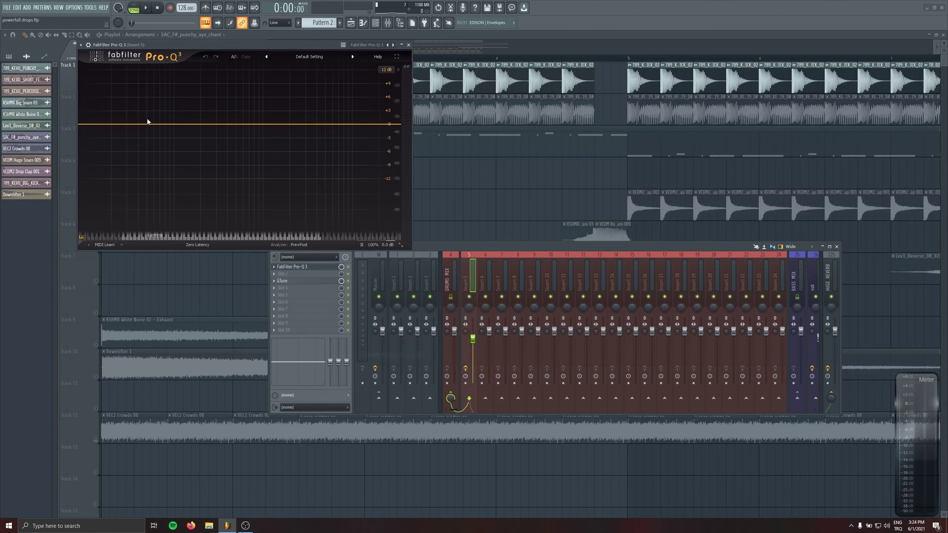
- Add a low bell boost near 55 Hz at about +4.16 dB and a second bell near 78 Hz
{"action": "left_click_drag", "start_coordinate": [232, 46], "coordinate": [253, 199]}
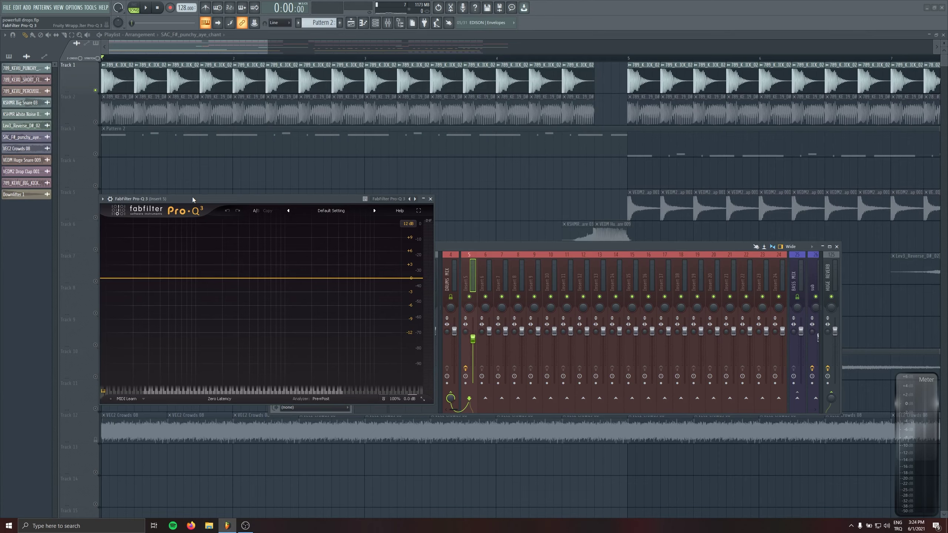
{"action": "left_click_drag", "start_coordinate": [192, 198], "coordinate": [194, 183]}
{"action": "left_click_drag", "start_coordinate": [148, 261], "coordinate": [172, 249]}
{"action": "left_click_drag", "start_coordinate": [171, 376], "coordinate": [160, 376]}
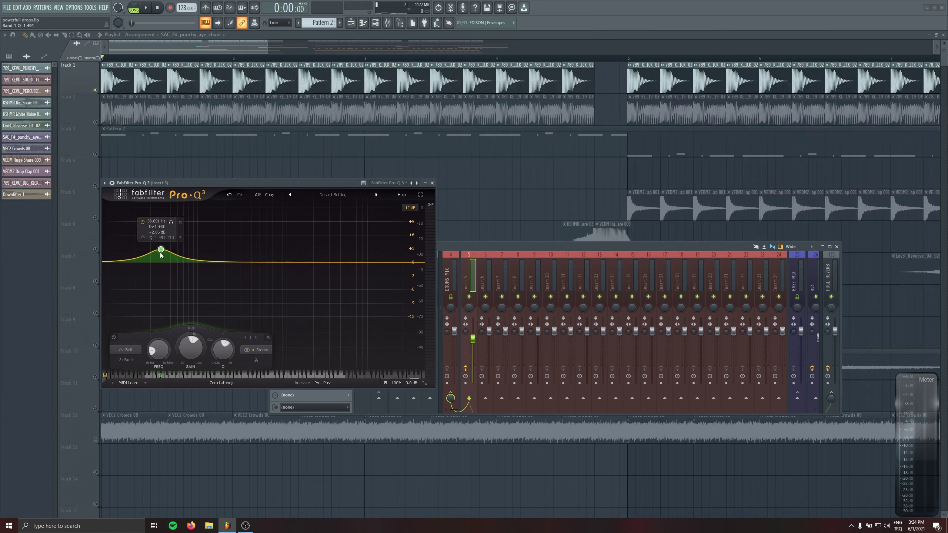
{"action": "key", "text": "space"}
{"action": "left_click_drag", "start_coordinate": [160, 252], "coordinate": [161, 249]}
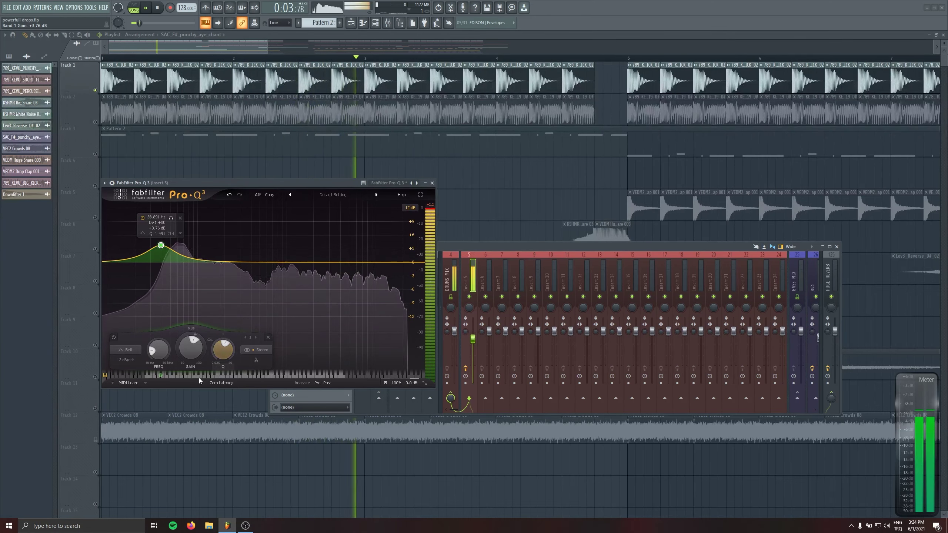
{"action": "left_click", "coordinate": [187, 252]}
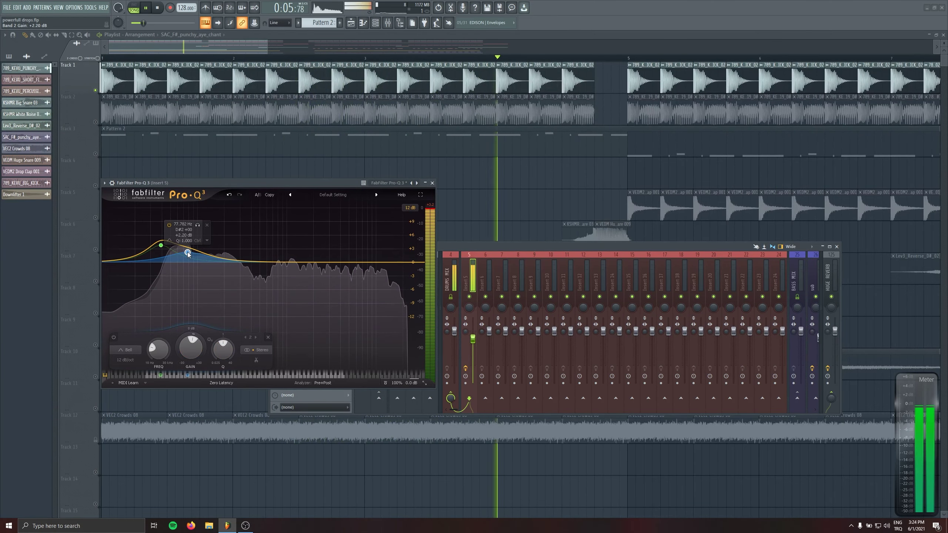
{"action": "scroll", "coordinate": [188, 252], "scroll_direction": "up", "scroll_amount": 4}
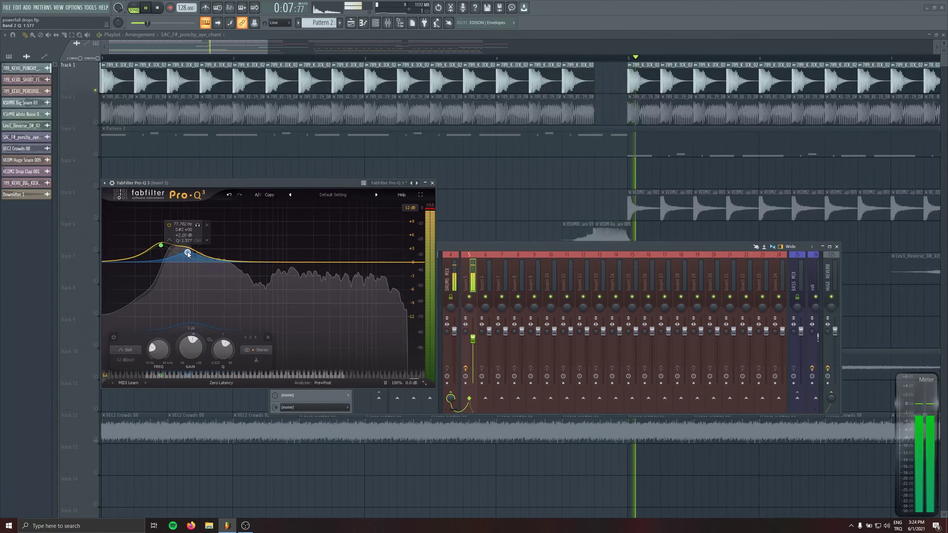
{"action": "scroll", "coordinate": [188, 254], "scroll_direction": "down", "scroll_amount": 1}
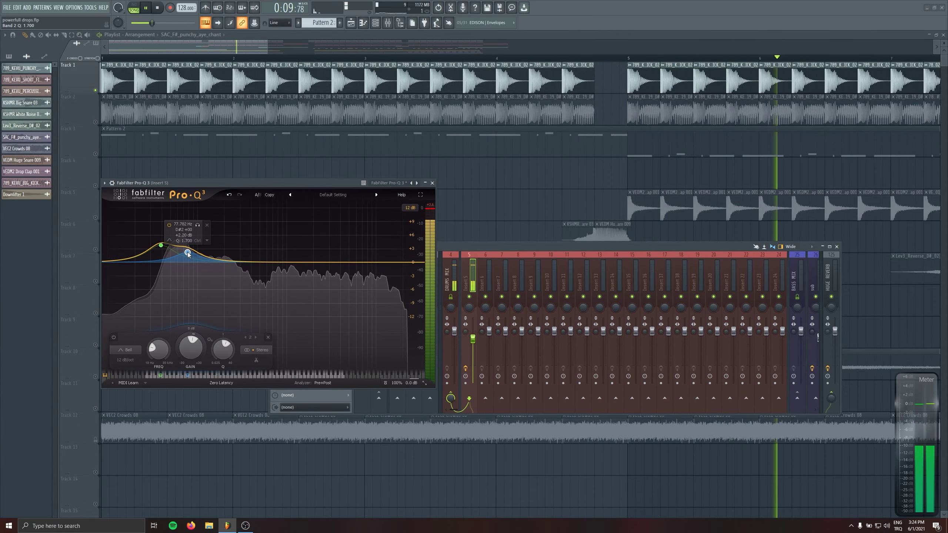
{"action": "key", "text": "space"}
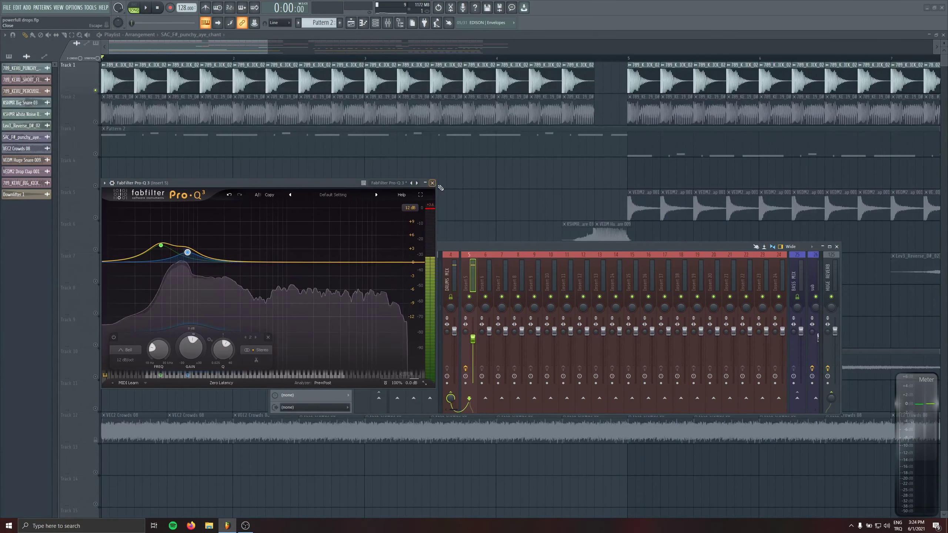
- Close Pro-Q 3 and load SSLEQ Stereo into insert 5's second slot from the plugin browser
{"action": "left_click", "coordinate": [433, 183]}
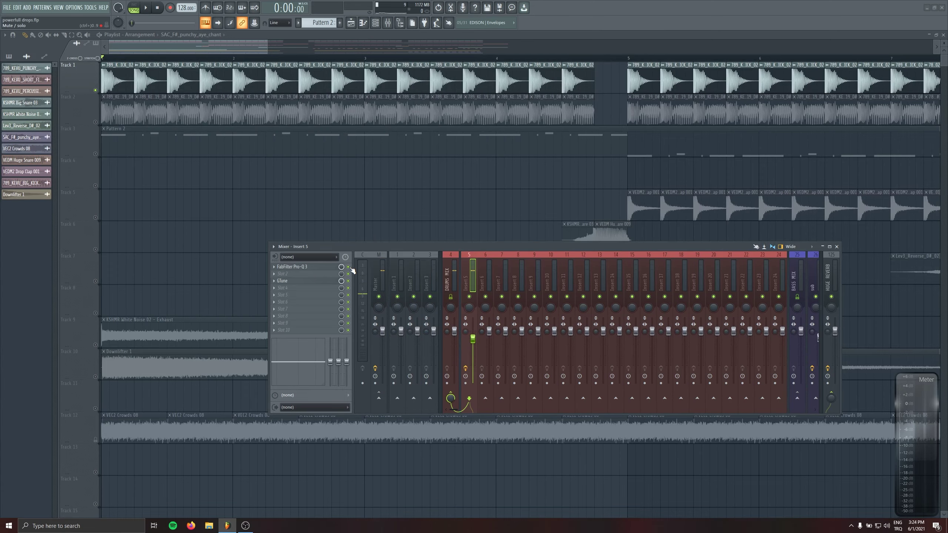
{"action": "key", "text": "space"}
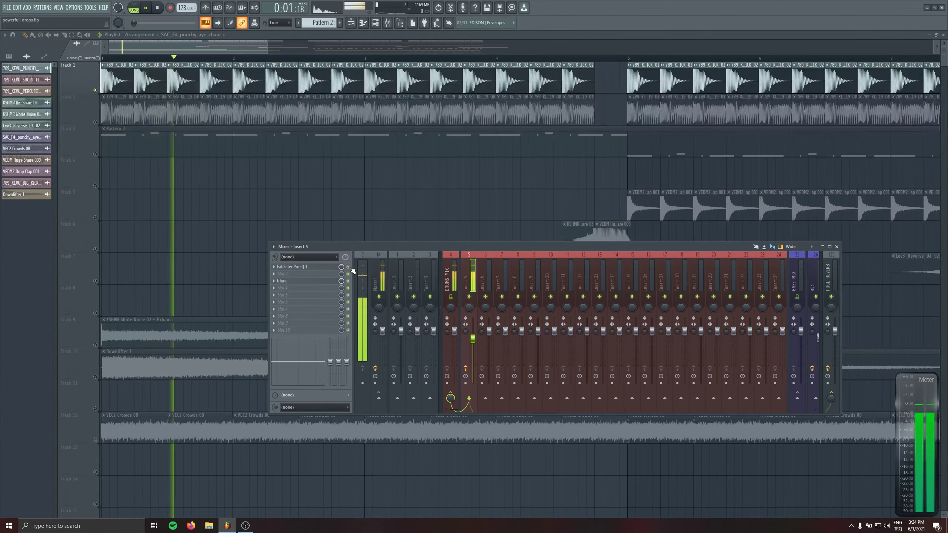
{"action": "key", "text": "space"}
{"action": "left_click", "coordinate": [328, 274]}
{"action": "left_click", "coordinate": [381, 13]}
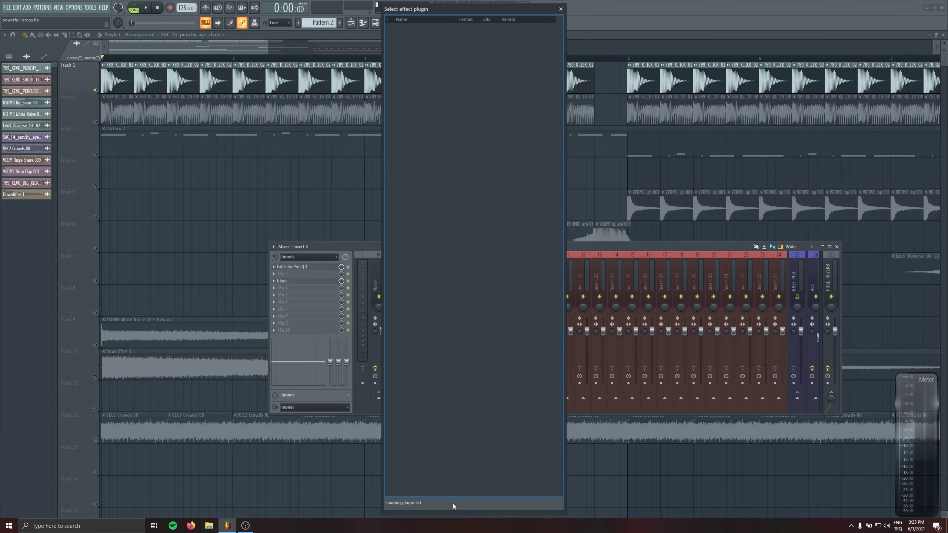
{"action": "left_click_drag", "start_coordinate": [185, 95], "coordinate": [247, 190]}
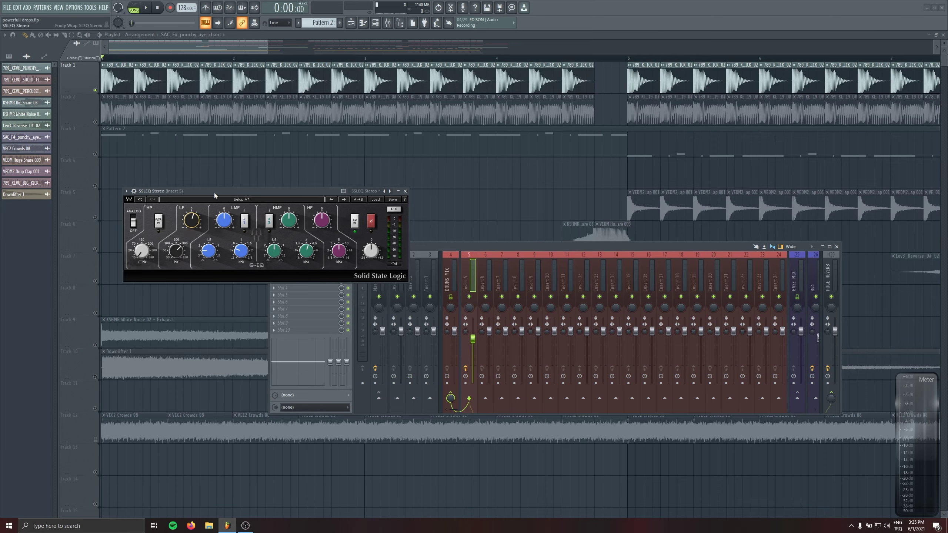
{"action": "left_click_drag", "start_coordinate": [216, 195], "coordinate": [195, 234]}
- Switch the SSLEQ equaliser in, audition it during playback, and close its window
{"action": "key", "text": "space"}
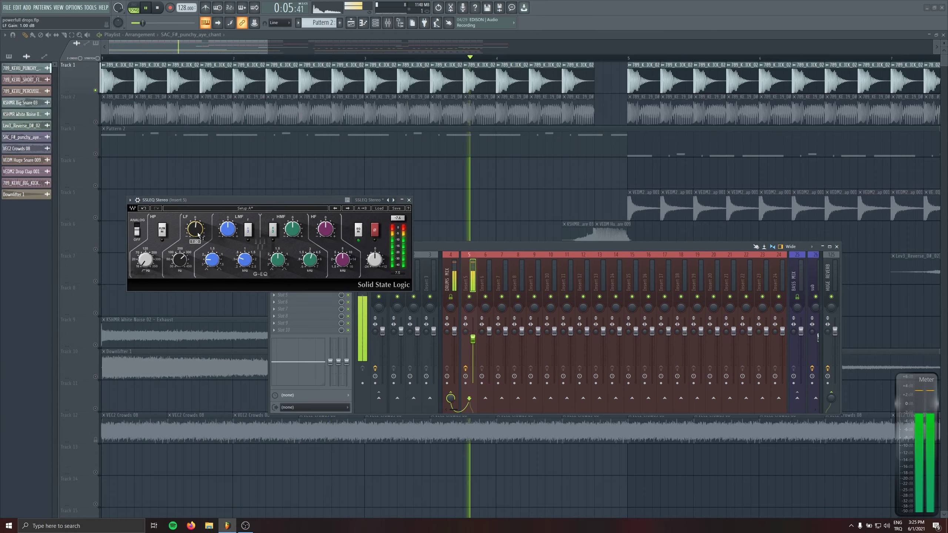
{"action": "left_click", "coordinate": [358, 229]}
{"action": "left_click", "coordinate": [358, 228]}
{"action": "mouse_move", "coordinate": [195, 236]}
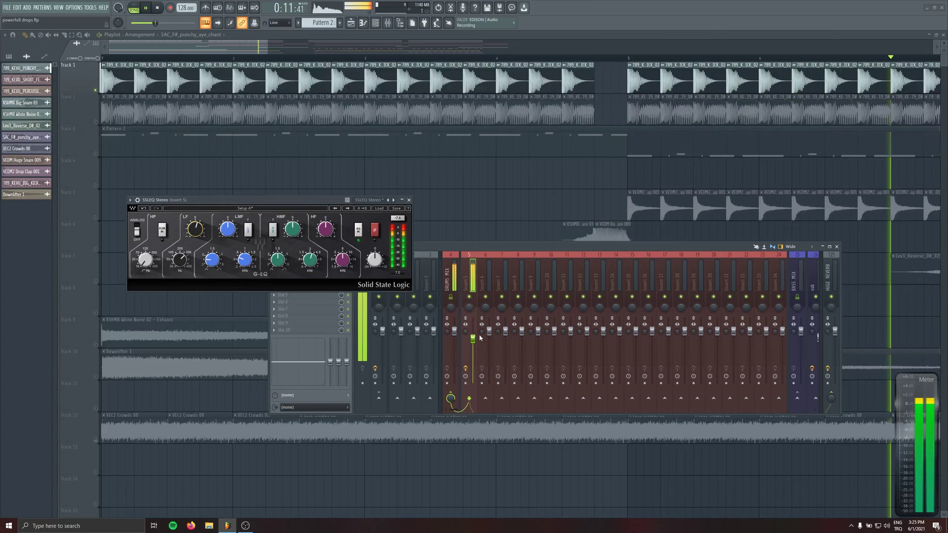
{"action": "key", "text": "space"}
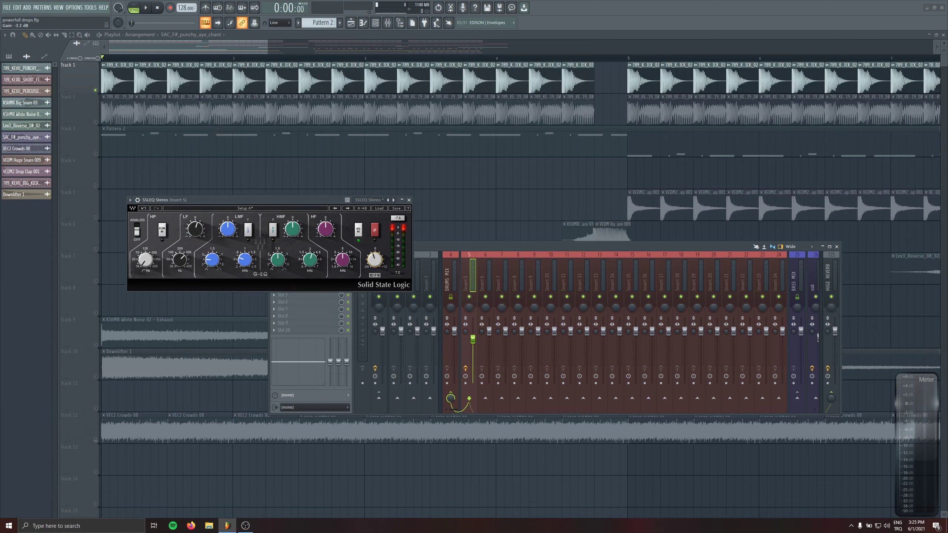
{"action": "key", "text": "space"}
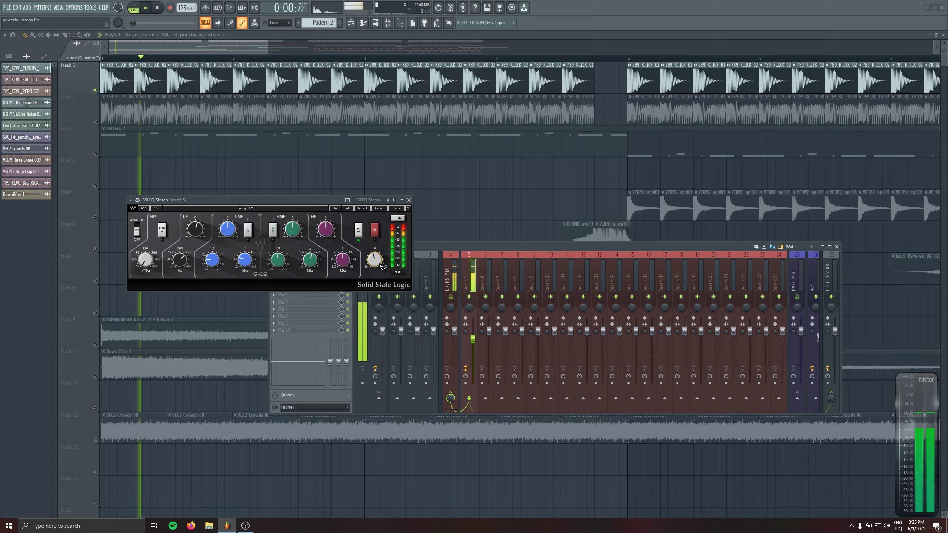
{"action": "left_click", "coordinate": [409, 200]}
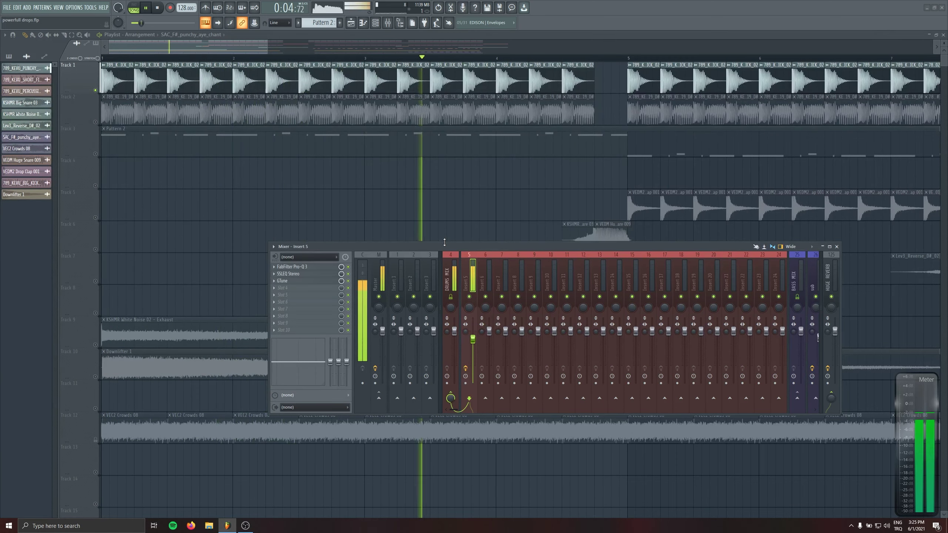
- Unmute all of Track 2's clips and play the song with it audible
{"action": "key", "text": "space"}
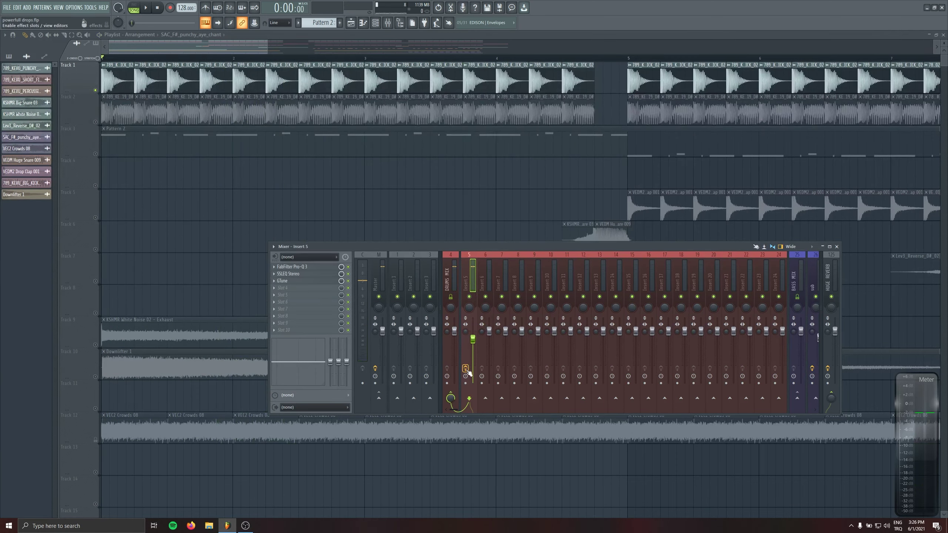
{"action": "key", "text": "space"}
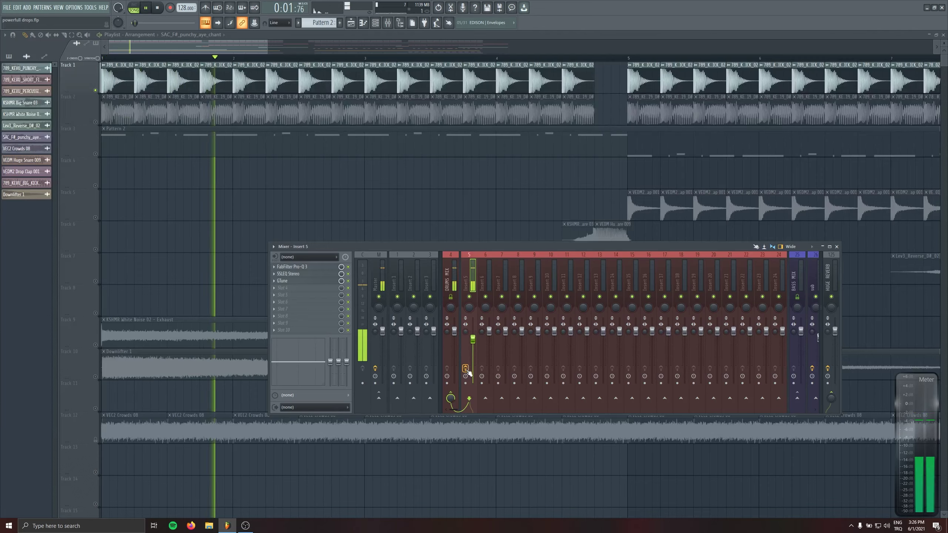
{"action": "right_click", "coordinate": [99, 123]}
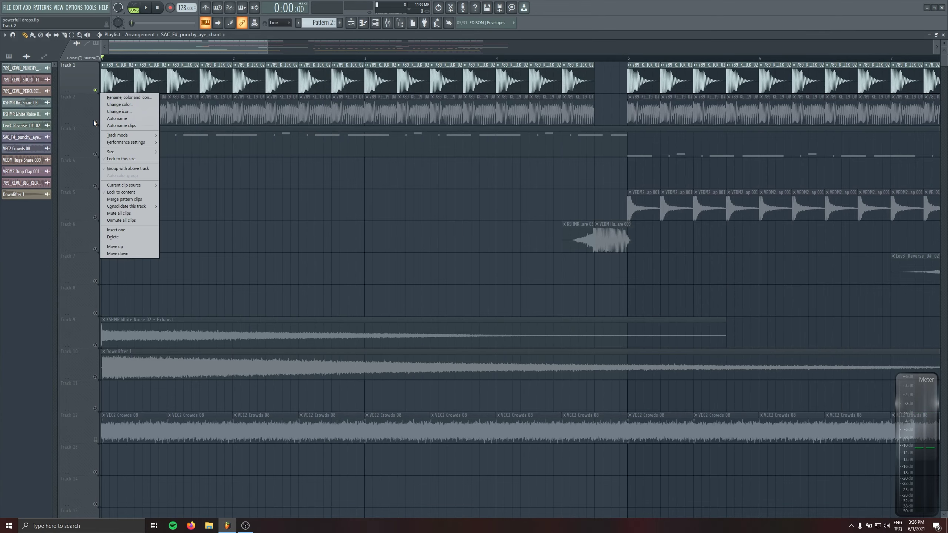
{"action": "left_click", "coordinate": [96, 122]}
{"action": "key", "text": "space"}
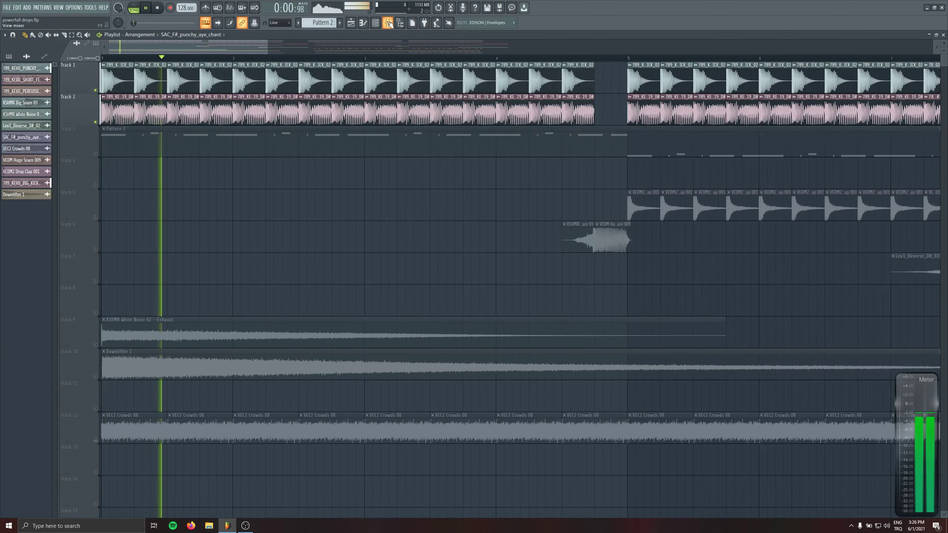
- Load LFOtool on the Master, pull its curve points to zero, and show the waveform
{"action": "key", "text": "F9"}
{"action": "scroll", "coordinate": [485, 271], "scroll_direction": "down", "scroll_amount": 3}
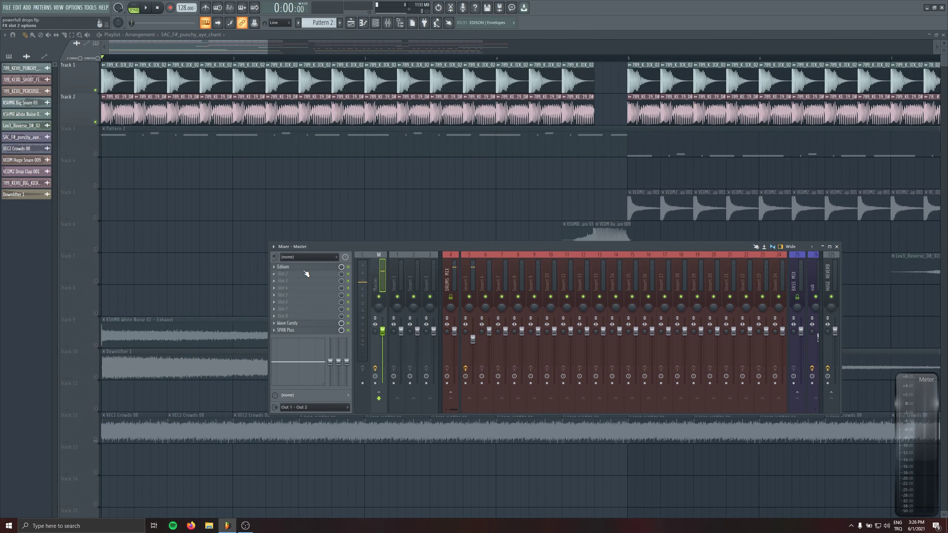
{"action": "left_click", "coordinate": [305, 273]}
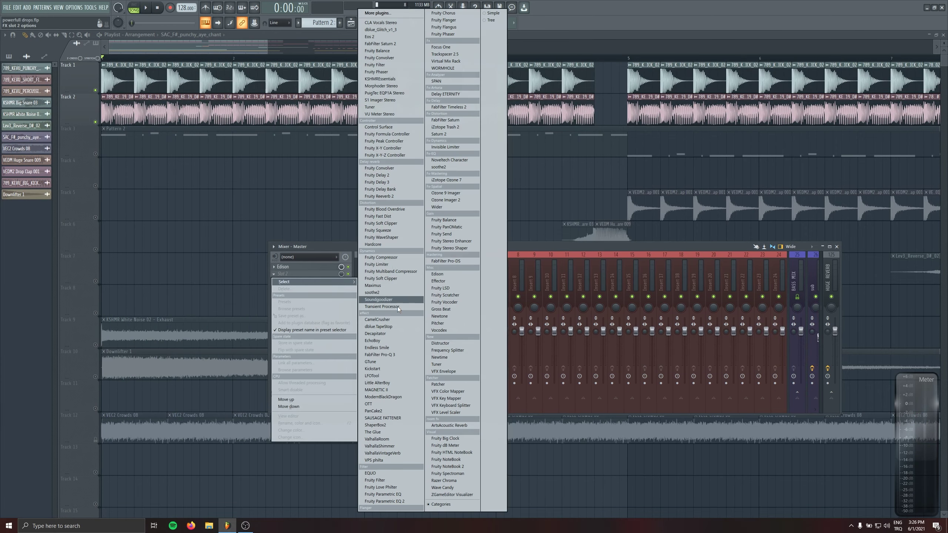
{"action": "left_click", "coordinate": [384, 376]}
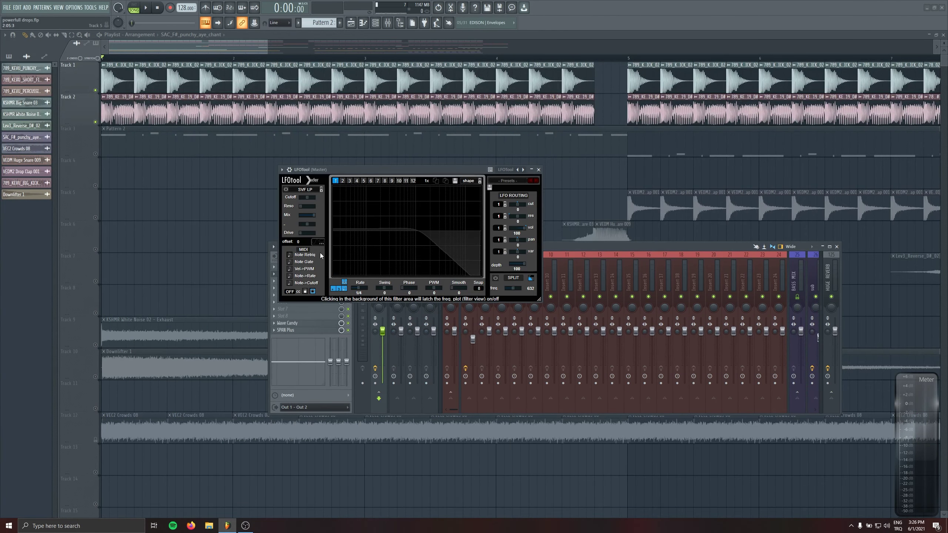
{"action": "left_click_drag", "start_coordinate": [394, 188], "coordinate": [395, 298]}
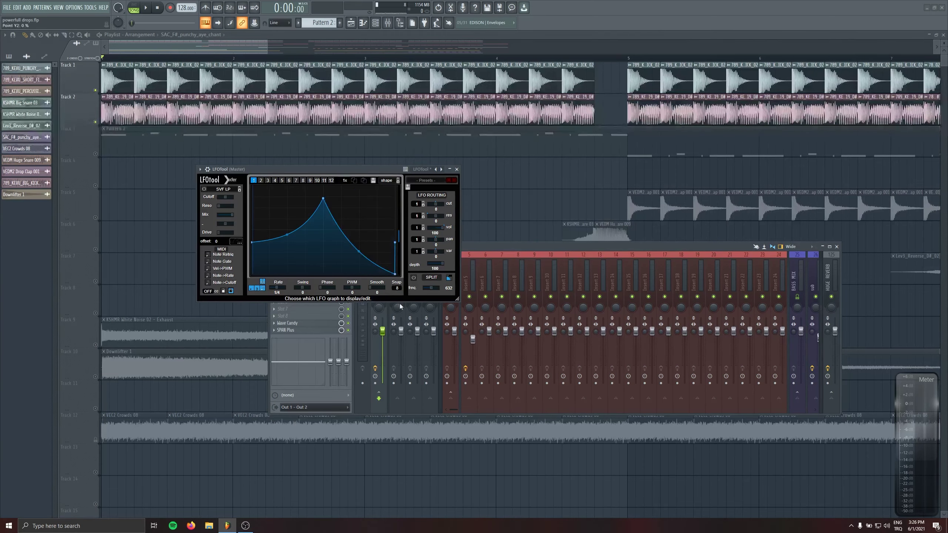
{"action": "left_click_drag", "start_coordinate": [324, 199], "coordinate": [281, 263]}
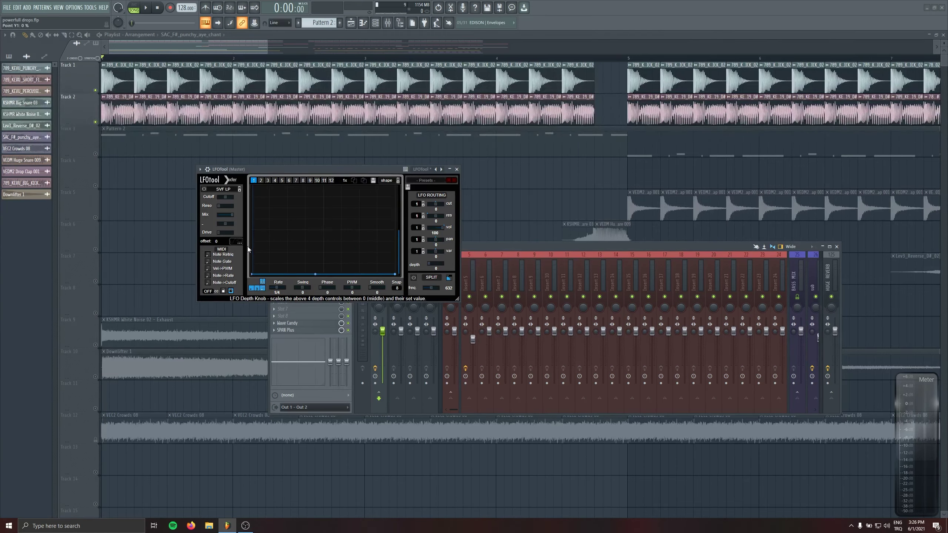
{"action": "left_click", "coordinate": [236, 242]}
{"action": "left_click_drag", "start_coordinate": [280, 170], "coordinate": [191, 155]}
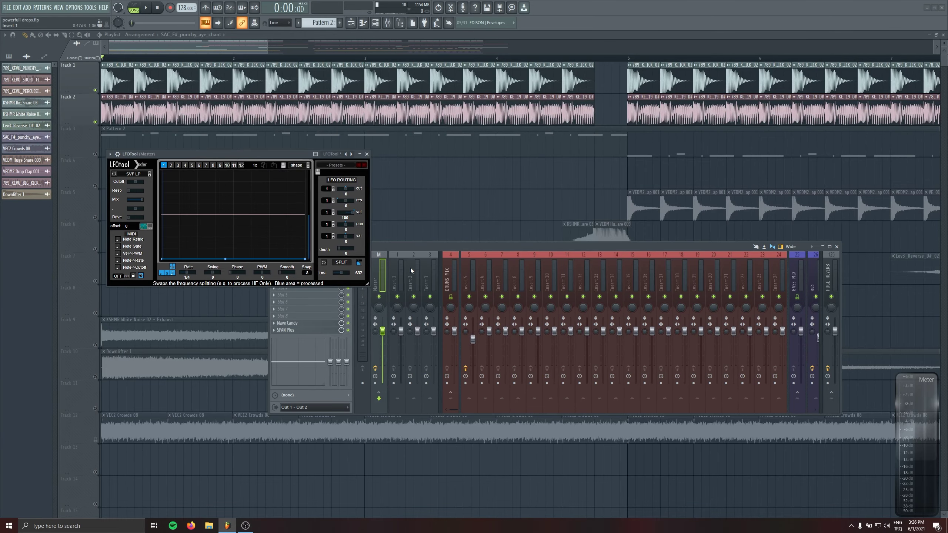
- Raise the sub channel fader to 0 dB while the mix plays
{"action": "scroll", "coordinate": [727, 285], "scroll_direction": "down", "scroll_amount": 3}
{"action": "key", "text": "space"}
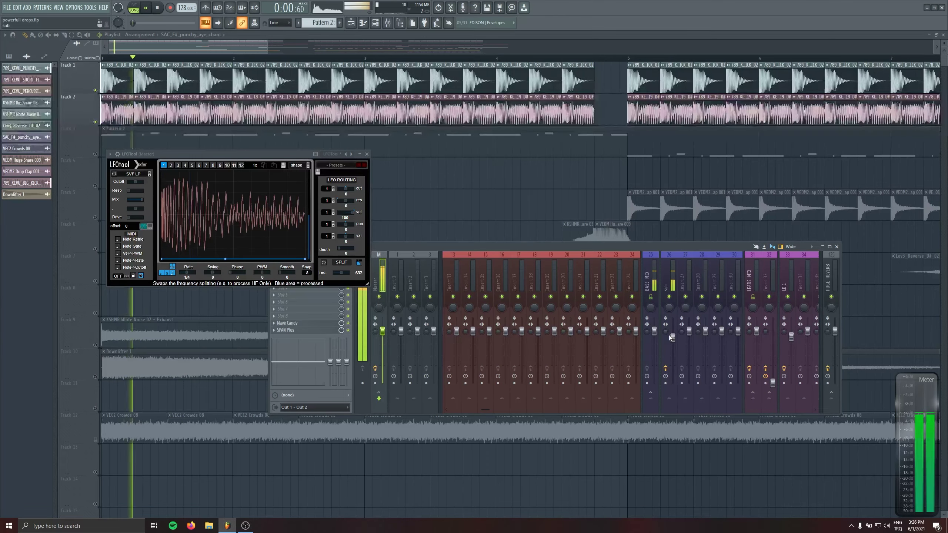
{"action": "left_click_drag", "start_coordinate": [673, 338], "coordinate": [673, 331]}
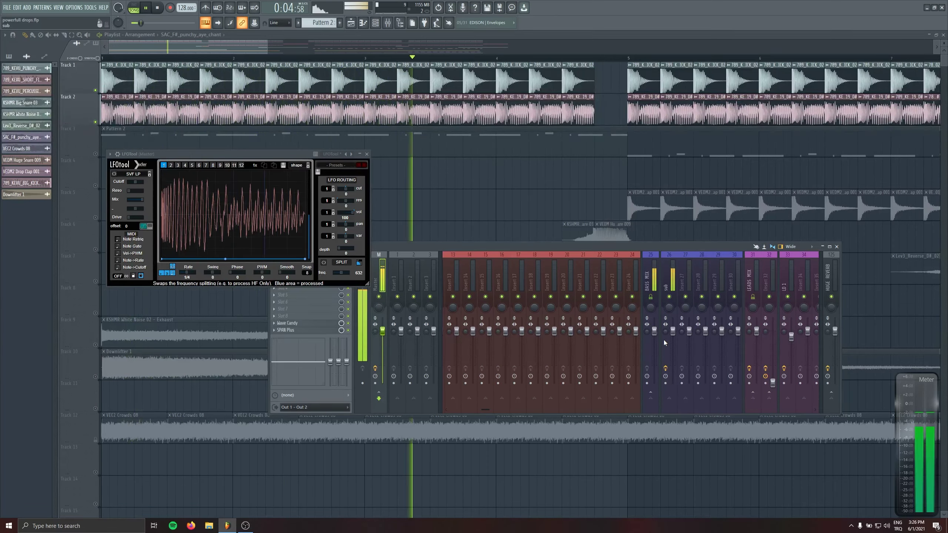
{"action": "key", "text": "space"}
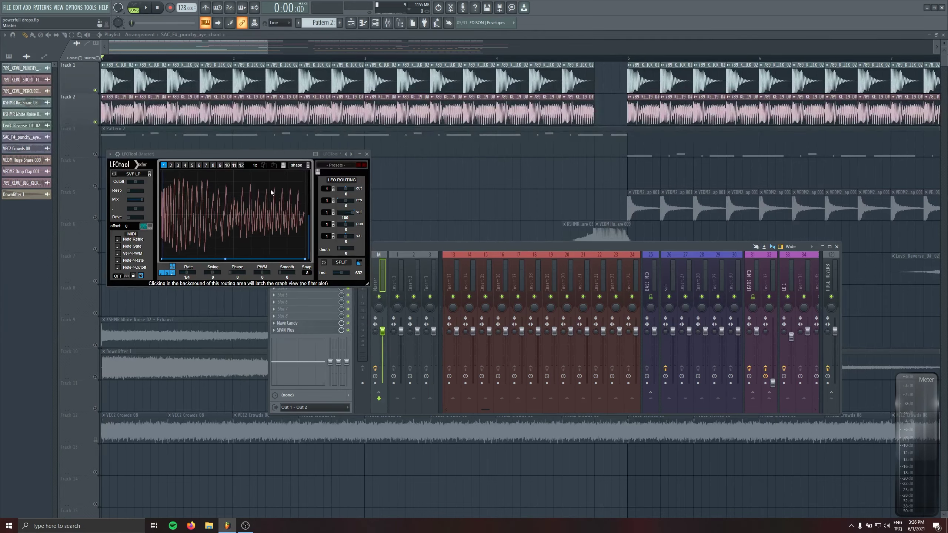
- Close LFOtool and review insert 5's Pro-Q 3 and SSL EQ during playback
{"action": "left_click", "coordinate": [366, 154]}
{"action": "scroll", "coordinate": [588, 264], "scroll_direction": "up", "scroll_amount": 3}
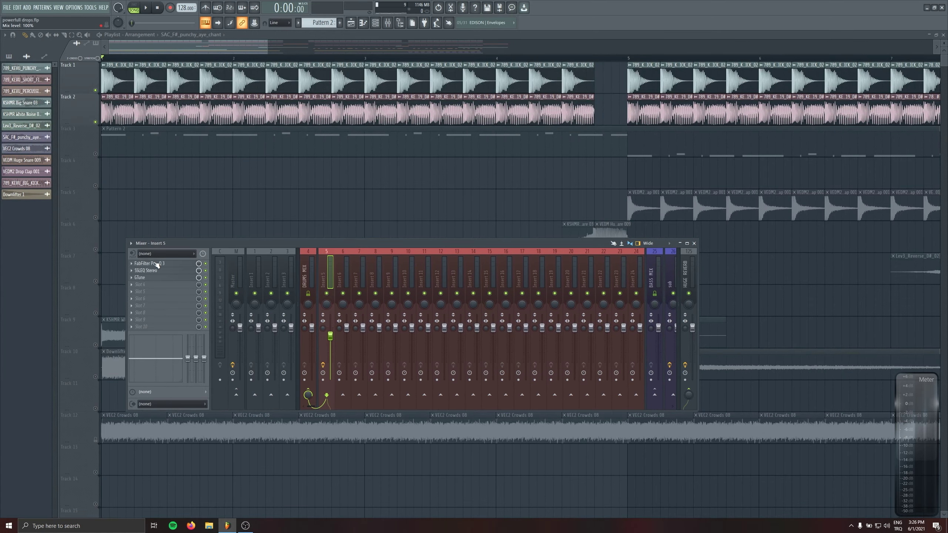
{"action": "left_click", "coordinate": [161, 264]}
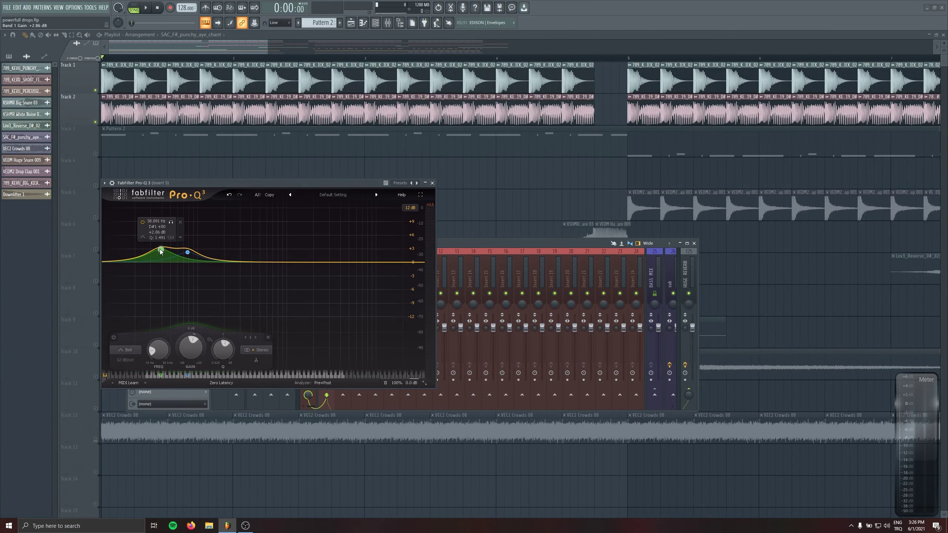
{"action": "key", "text": "space"}
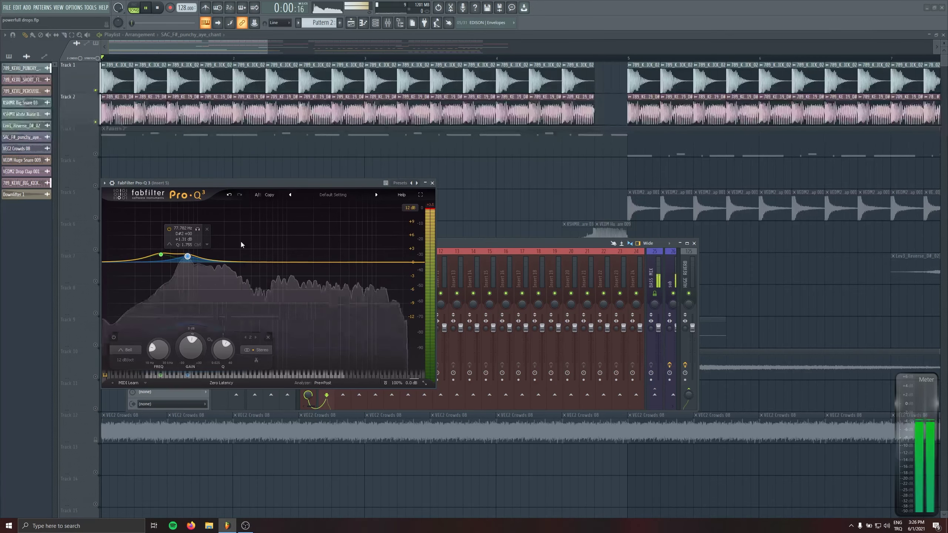
{"action": "left_click", "coordinate": [432, 183]}
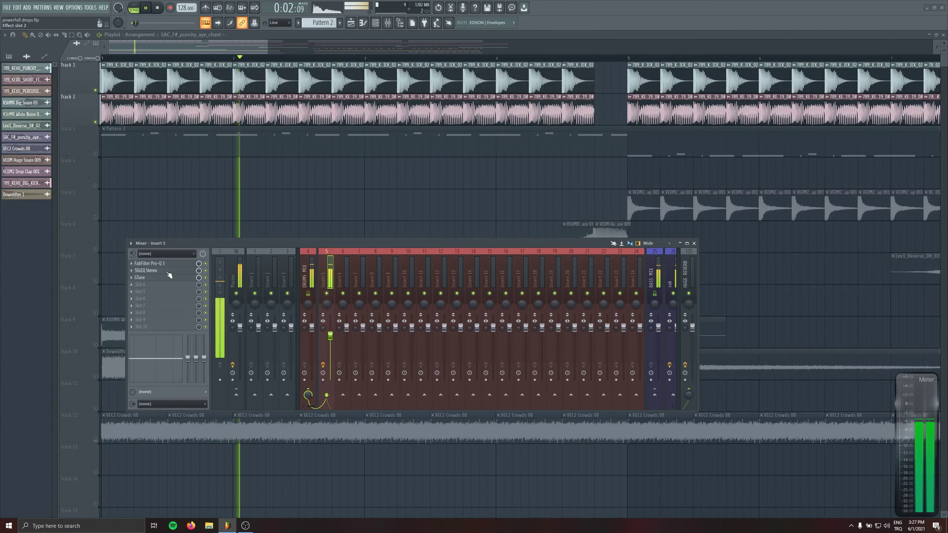
{"action": "left_click", "coordinate": [146, 270]}
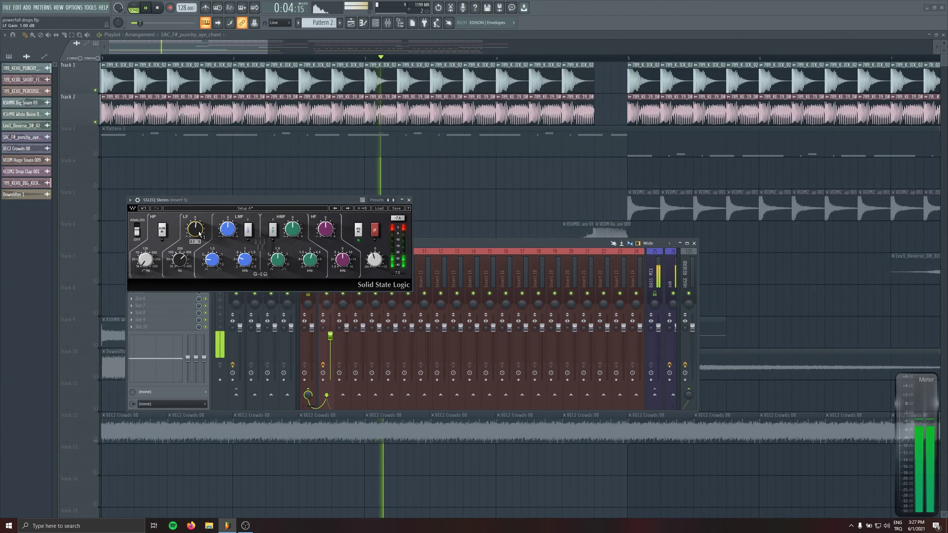
{"action": "left_click", "coordinate": [409, 201]}
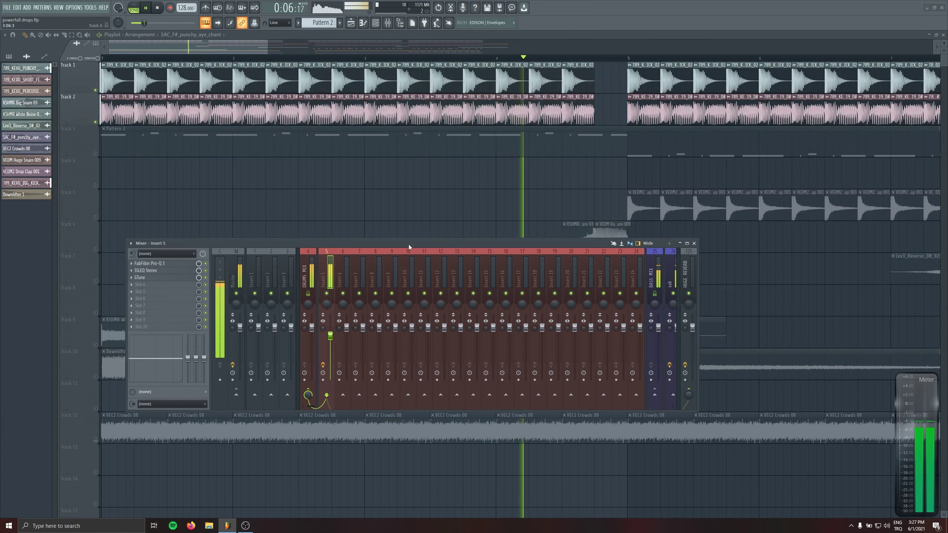
- Select the sub mixer channel to show its Kickstart effect chain
{"action": "scroll", "coordinate": [388, 257], "scroll_direction": "down", "scroll_amount": 3}
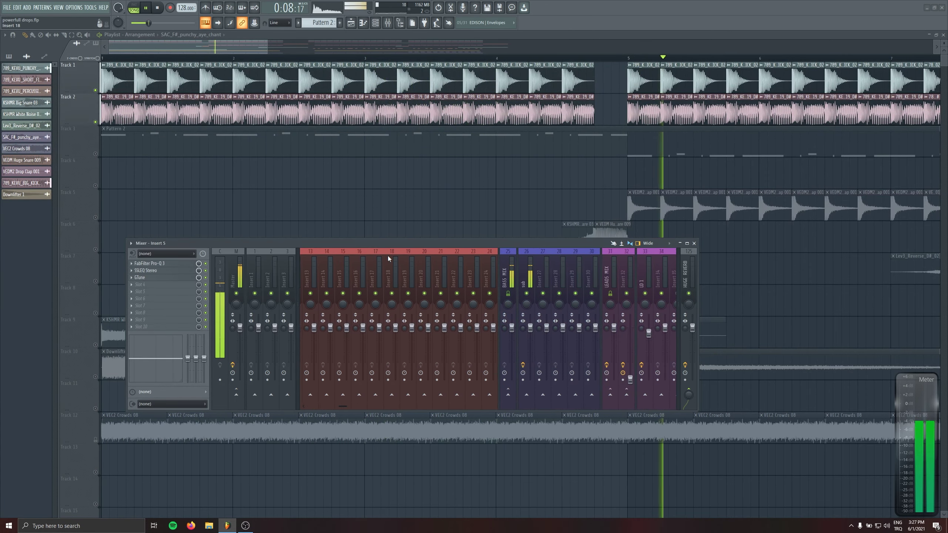
{"action": "left_click", "coordinate": [522, 267]}
{"action": "key", "text": "space"}
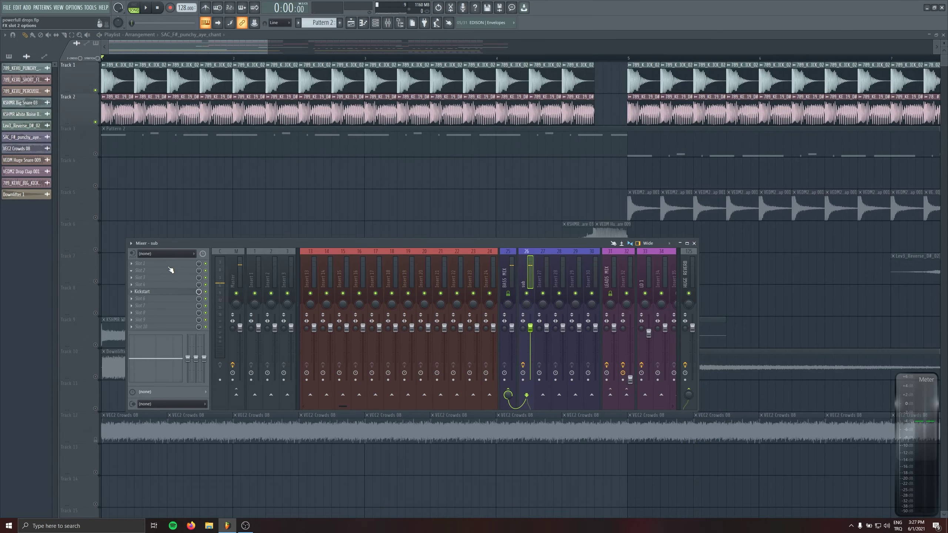
- Load Pro-Q 3 on the sub channel and sweep a high-cut band down to about 165 Hz
{"action": "left_click", "coordinate": [170, 269]}
{"action": "left_click", "coordinate": [258, 354]}
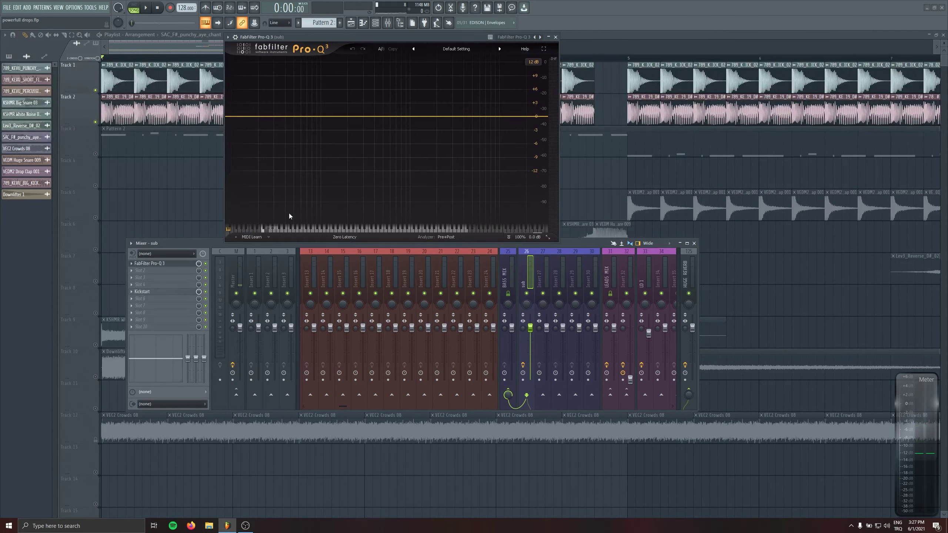
{"action": "left_click_drag", "start_coordinate": [544, 116], "coordinate": [397, 119]}
{"action": "left_click_drag", "start_coordinate": [373, 37], "coordinate": [231, 134]}
{"action": "key", "text": "space"}
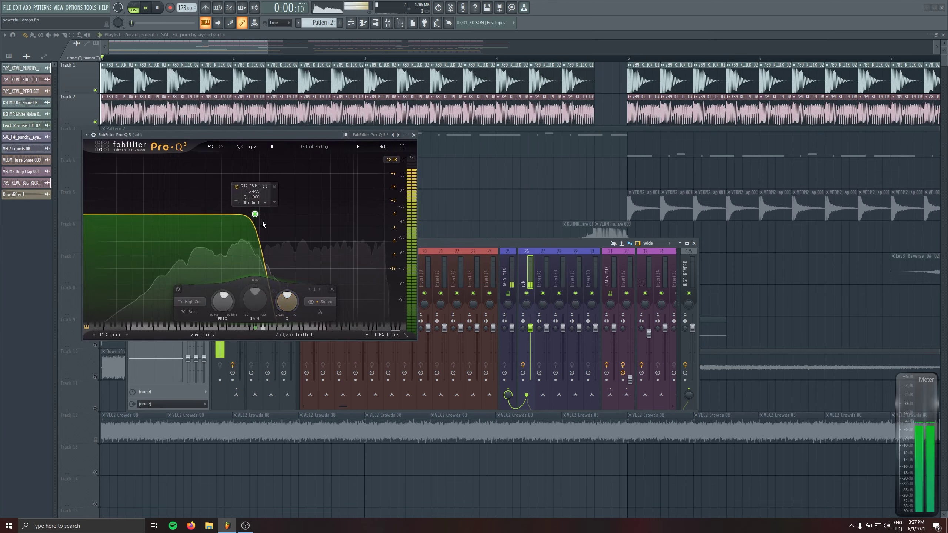
{"action": "left_click_drag", "start_coordinate": [255, 217], "coordinate": [217, 217]}
{"action": "key", "text": "space"}
{"action": "left_click_drag", "start_coordinate": [213, 328], "coordinate": [195, 329]}
{"action": "key", "text": "space"}
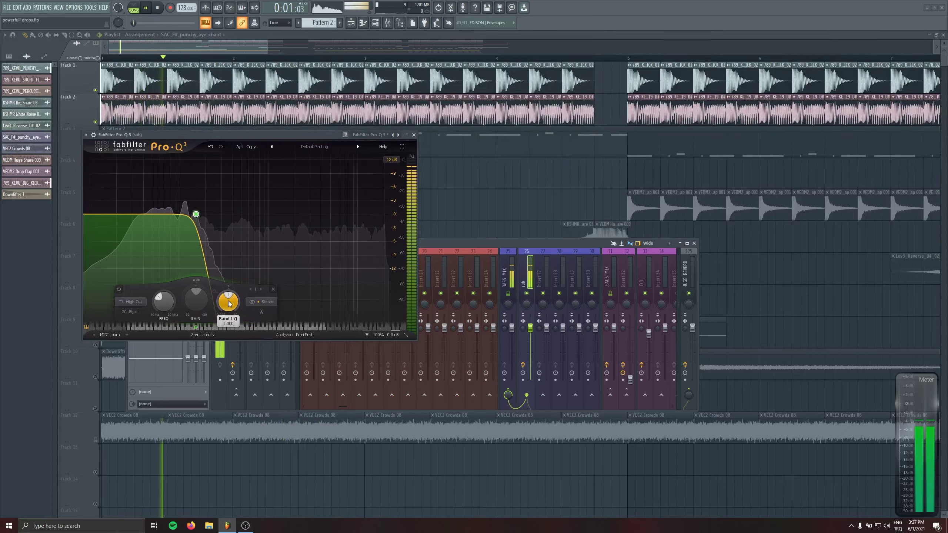
{"action": "left_click", "coordinate": [414, 135]}
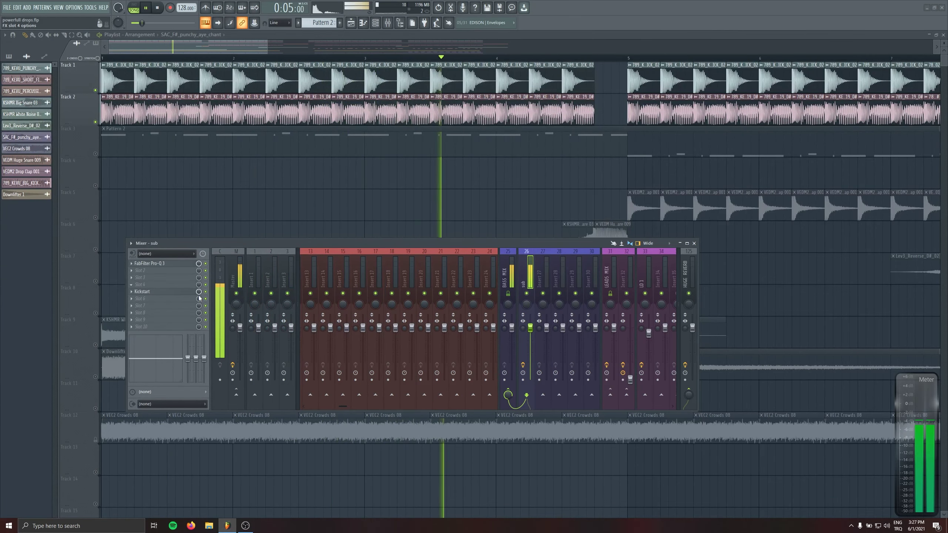
- Open the SPAN Plus analyser on the Master and view the playing mix's spectrum
{"action": "left_click", "coordinate": [236, 272]}
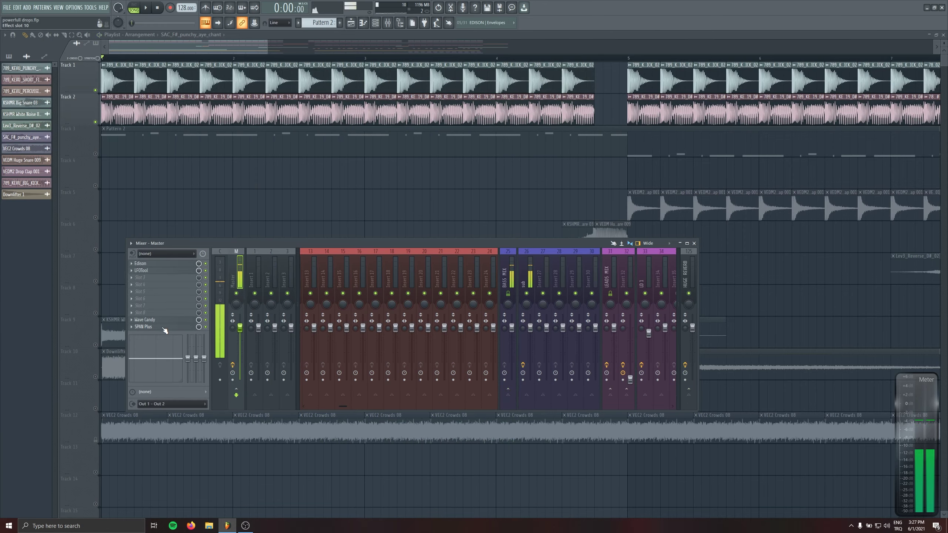
{"action": "left_click", "coordinate": [162, 328]}
{"action": "key", "text": "space"}
{"action": "left_click_drag", "start_coordinate": [248, 198], "coordinate": [588, 99]}
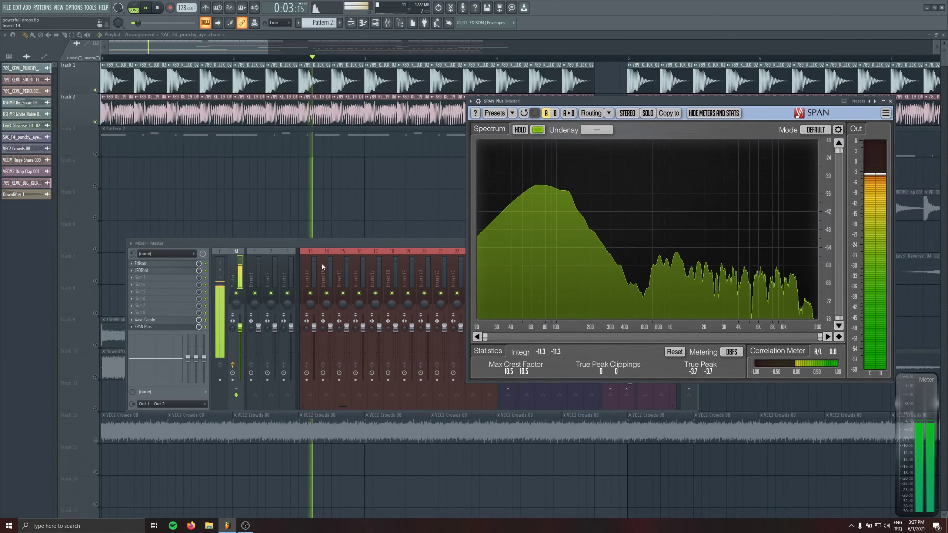
{"action": "scroll", "coordinate": [323, 266], "scroll_direction": "down", "scroll_amount": 3}
{"action": "scroll", "coordinate": [323, 265], "scroll_direction": "up", "scroll_amount": 6}
{"action": "key", "text": "space"}
- Compare insert 5, the Master with LFOtool, and the sub channel on the analyser
{"action": "left_click", "coordinate": [330, 336]}
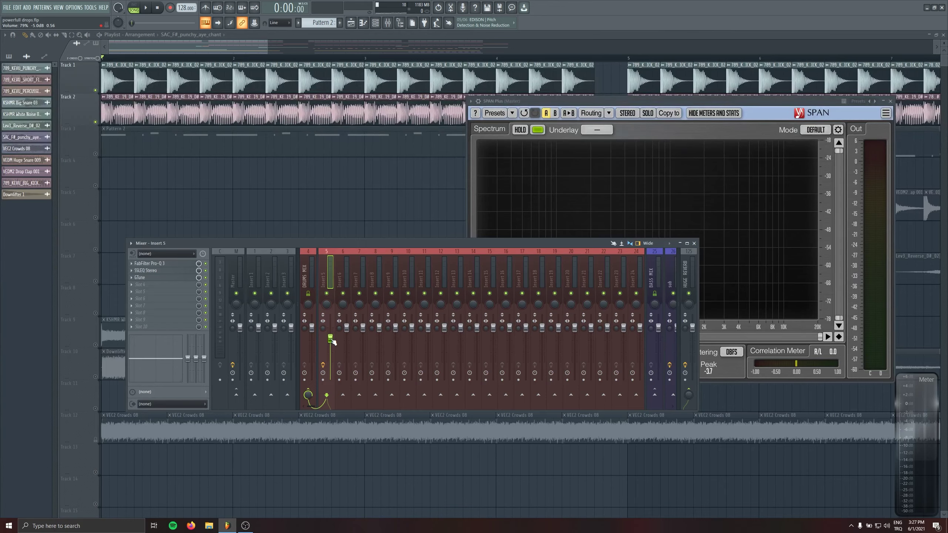
{"action": "key", "text": "space"}
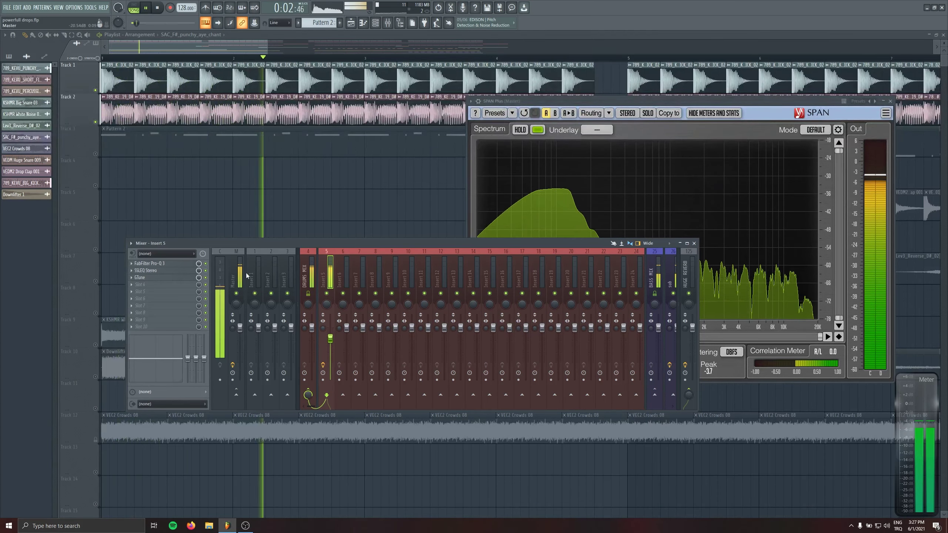
{"action": "left_click", "coordinate": [235, 277]}
{"action": "left_click", "coordinate": [148, 275]}
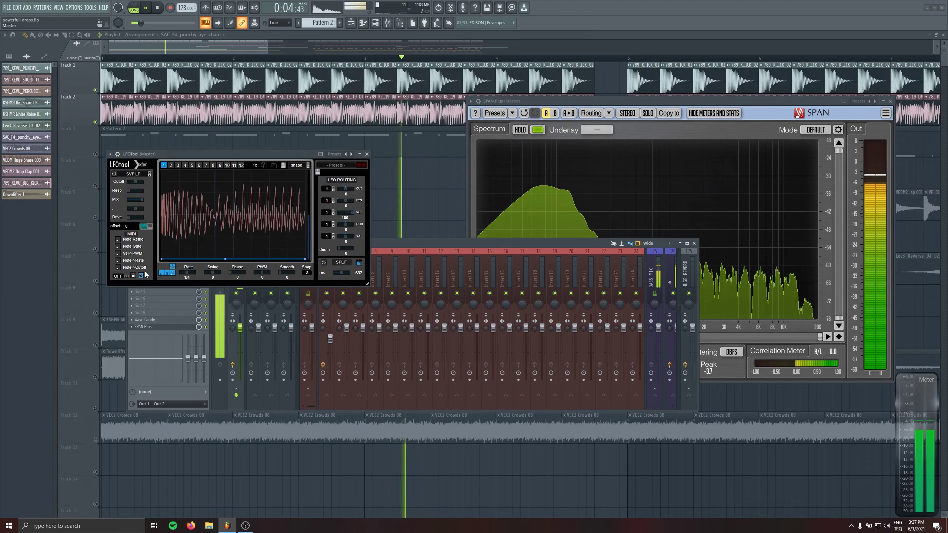
{"action": "scroll", "coordinate": [520, 275], "scroll_direction": "down", "scroll_amount": 3}
{"action": "left_click", "coordinate": [534, 278]}
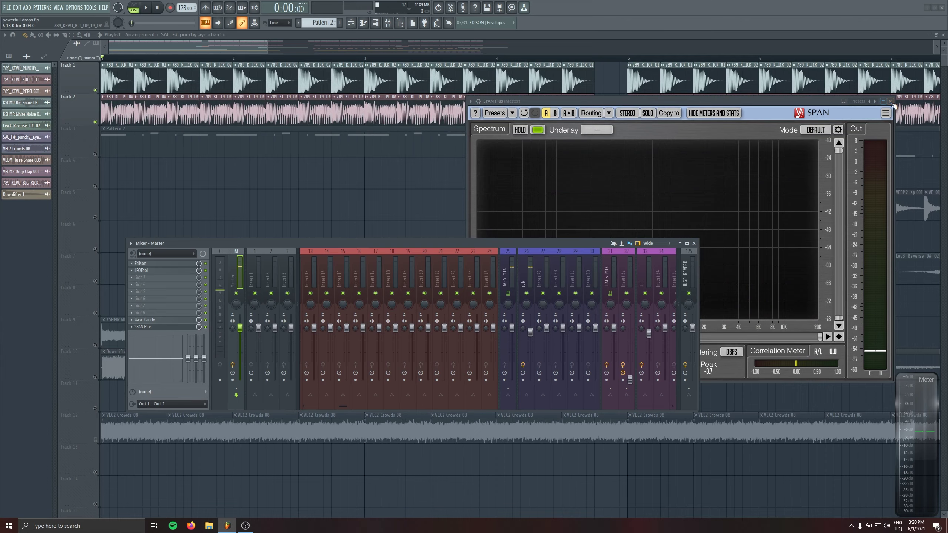
- Close SPAN and the mixer, unmute Track 3, and lower LD 1 to about -5 dB
{"action": "left_click", "coordinate": [890, 101]}
{"action": "left_click", "coordinate": [694, 243]}
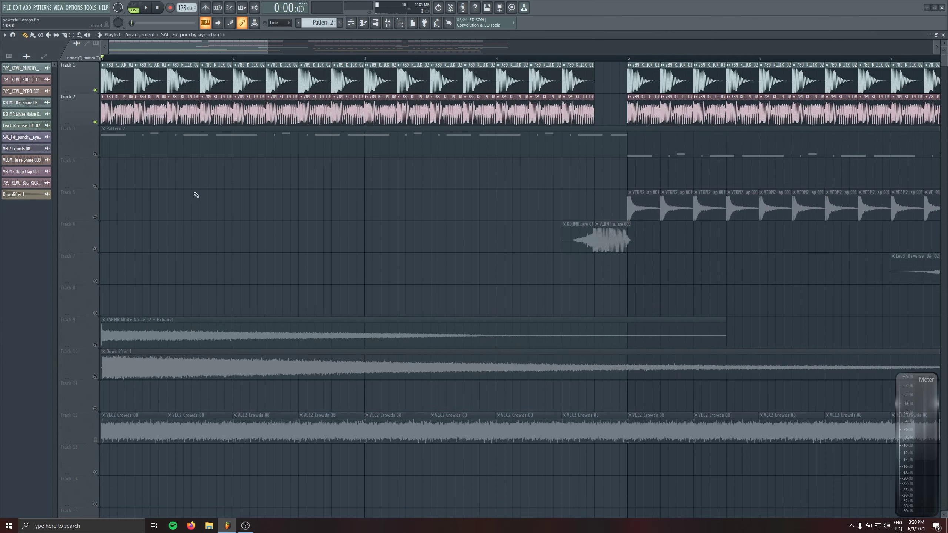
{"action": "scroll", "coordinate": [173, 256], "scroll_direction": "down", "scroll_amount": 4, "text": "ctrl"}
{"action": "scroll", "coordinate": [131, 235], "scroll_direction": "down", "scroll_amount": 2, "text": "ctrl"}
{"action": "left_click", "coordinate": [96, 154]}
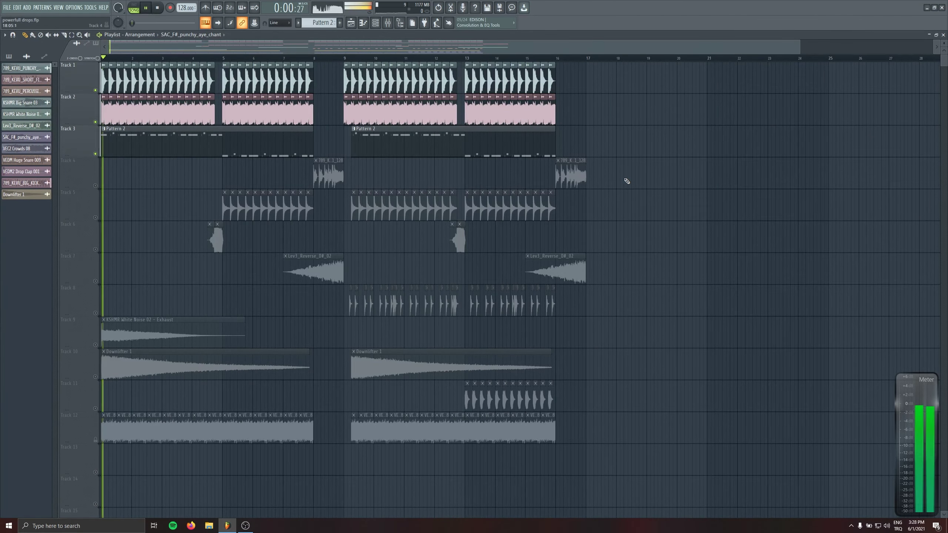
{"action": "key", "text": "F9"}
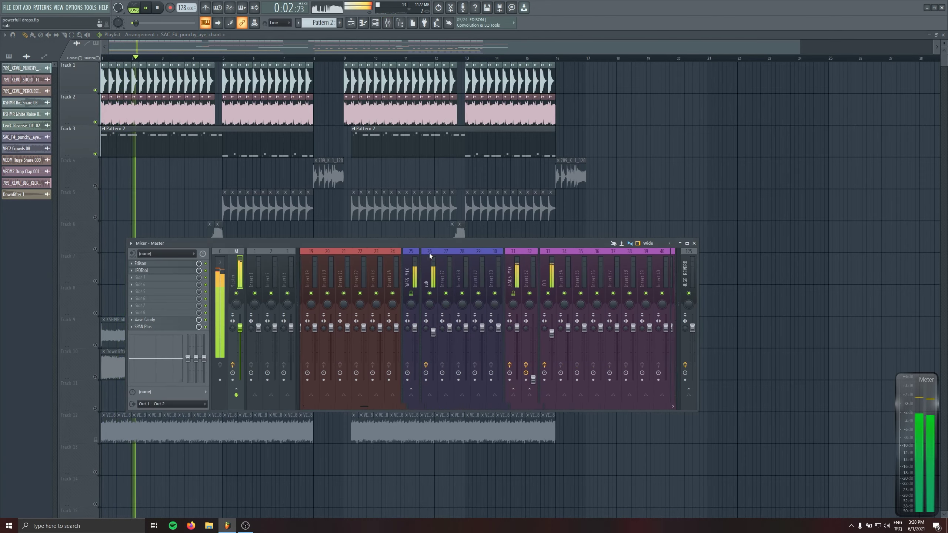
{"action": "left_click", "coordinate": [551, 333]}
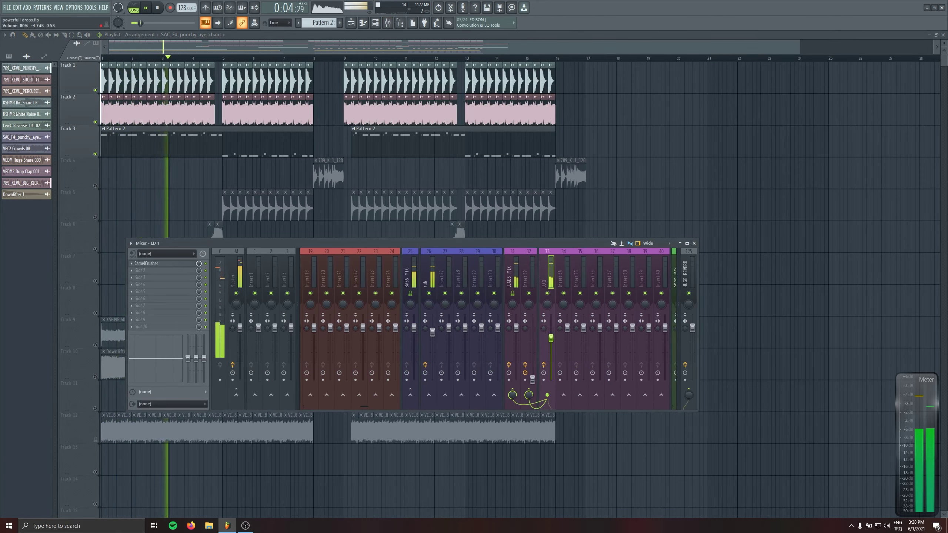
{"action": "left_click_drag", "start_coordinate": [551, 338], "coordinate": [551, 340]}
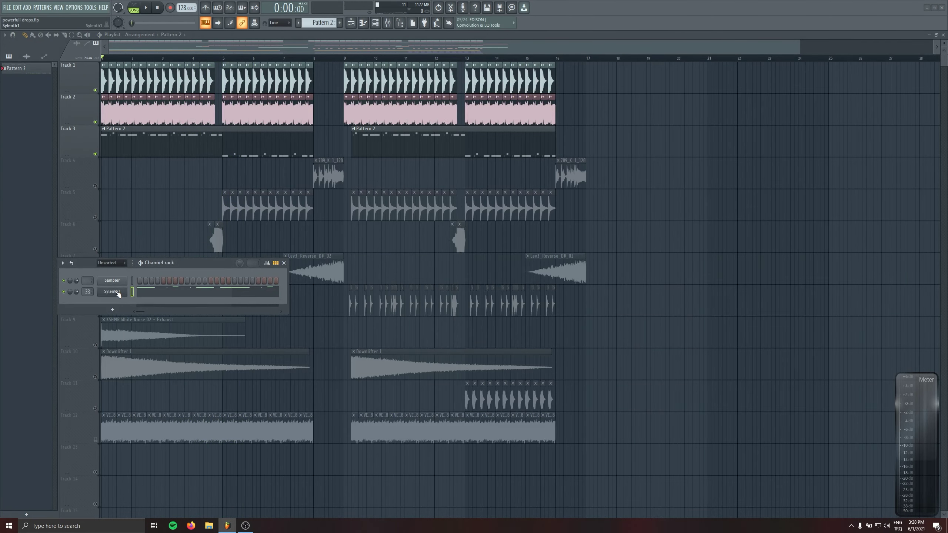
- Clone the Sylenth1 lead channel, audition the clone, and open its LD 2 mixer track
{"action": "left_click", "coordinate": [112, 292]}
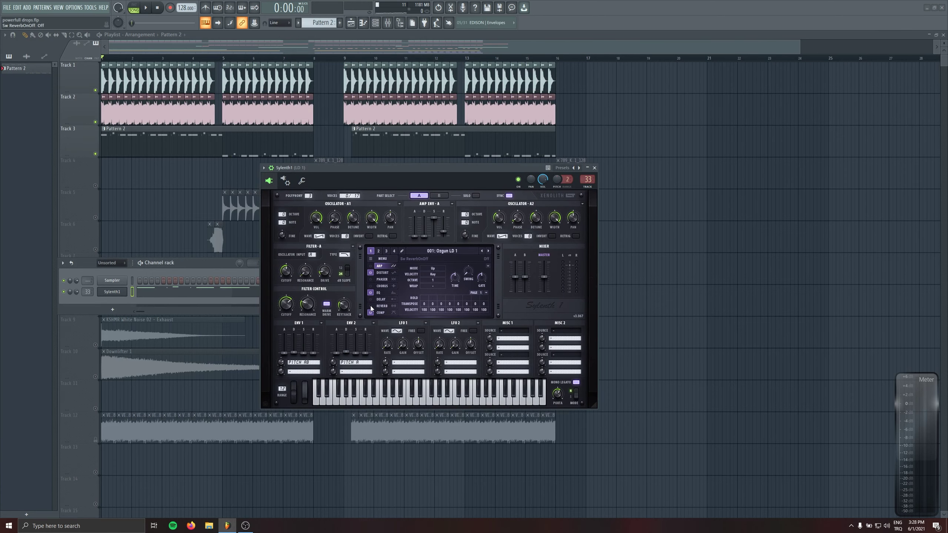
{"action": "left_click_drag", "start_coordinate": [380, 167], "coordinate": [367, 167]}
{"action": "key", "text": "F12"}
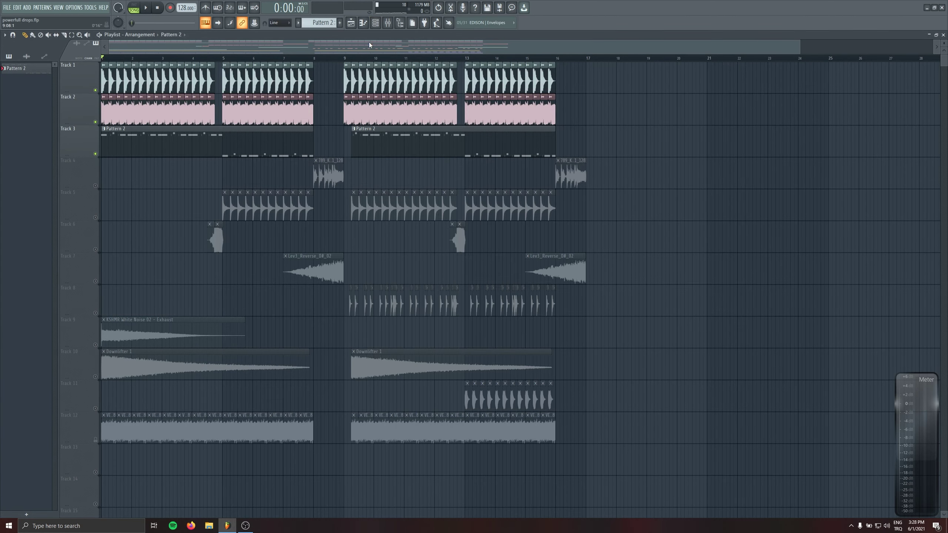
{"action": "key", "text": "F6"}
{"action": "right_click", "coordinate": [132, 281]}
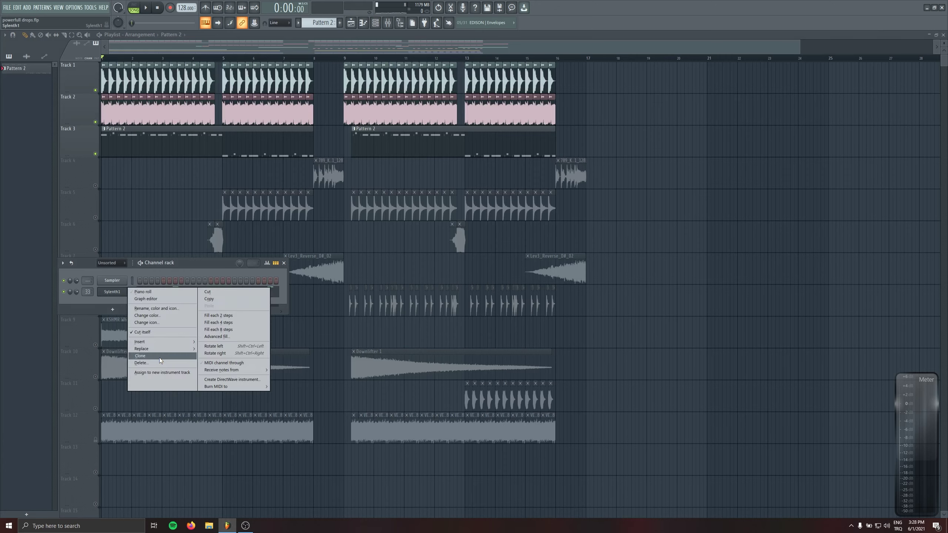
{"action": "left_click", "coordinate": [159, 357]}
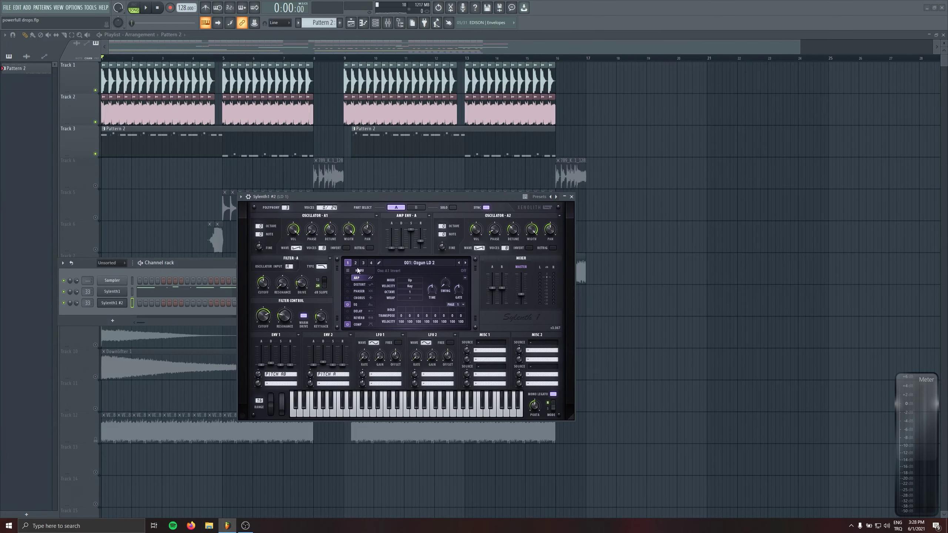
{"action": "key", "text": "q"}
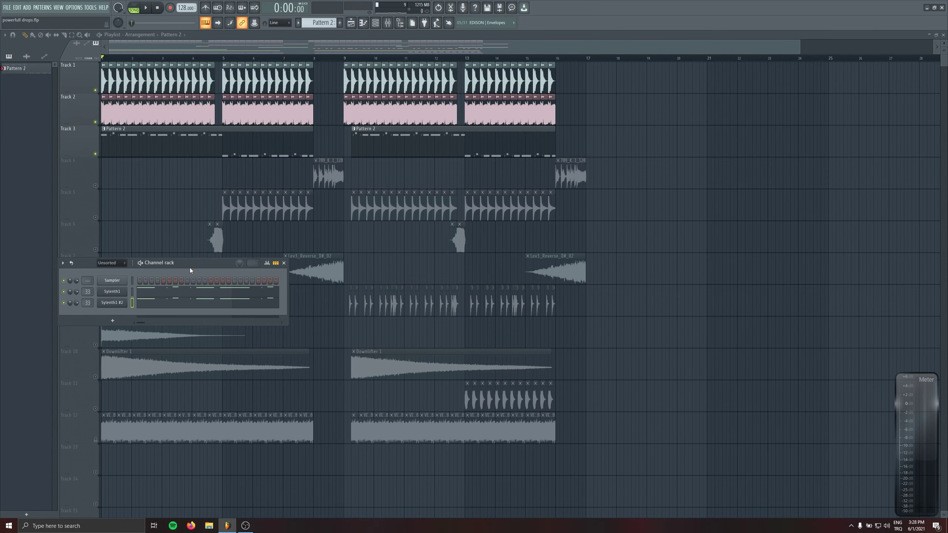
{"action": "left_click_drag", "start_coordinate": [191, 271], "coordinate": [220, 248]}
{"action": "double_click", "coordinate": [120, 276]}
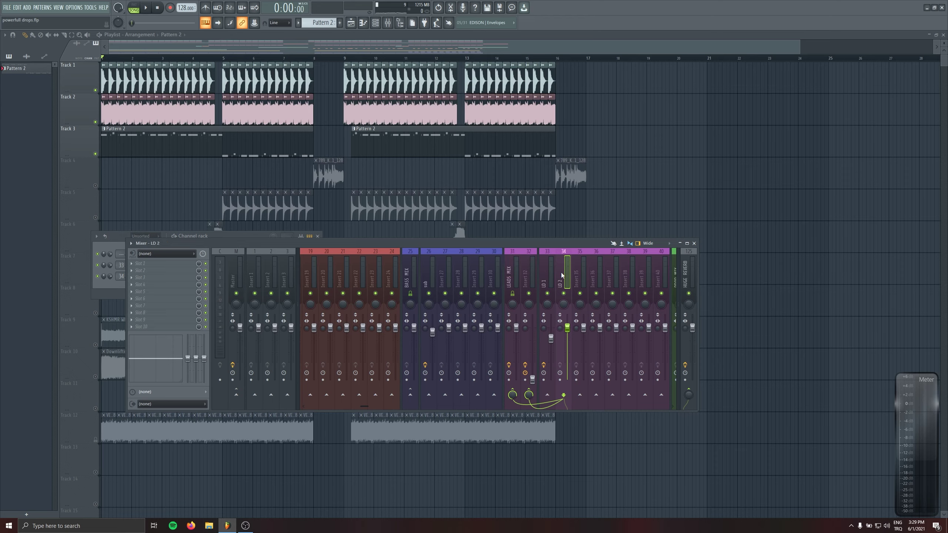
- Nudge LD 1's mixer volume up slightly while the song plays
{"action": "key", "text": "space"}
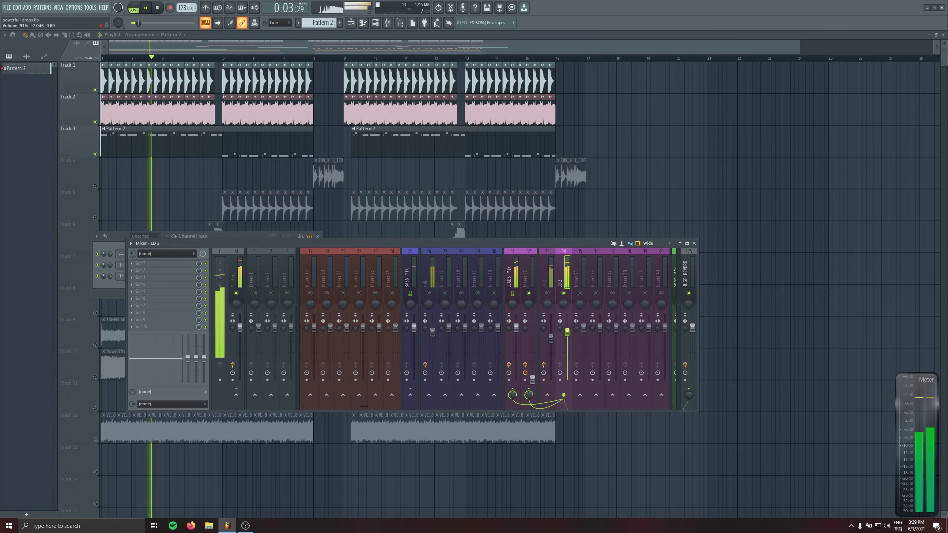
{"action": "left_click", "coordinate": [551, 337]}
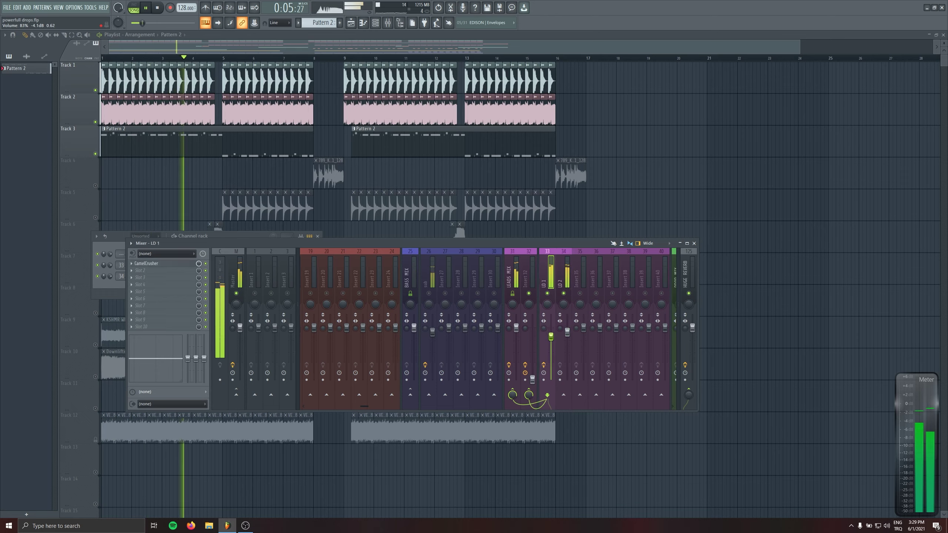
{"action": "left_click_drag", "start_coordinate": [551, 337], "coordinate": [551, 336]}
{"action": "key", "text": "space"}
- Compare the LD 1 and LD 2 Sylenth1 settings, then close the synth and channel rack
{"action": "left_click", "coordinate": [120, 236]}
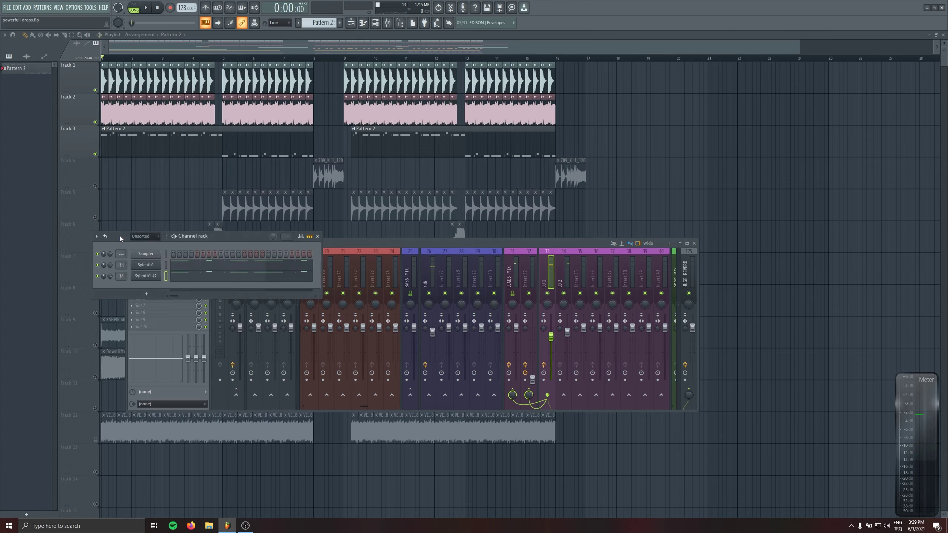
{"action": "left_click_drag", "start_coordinate": [243, 236], "coordinate": [248, 210]}
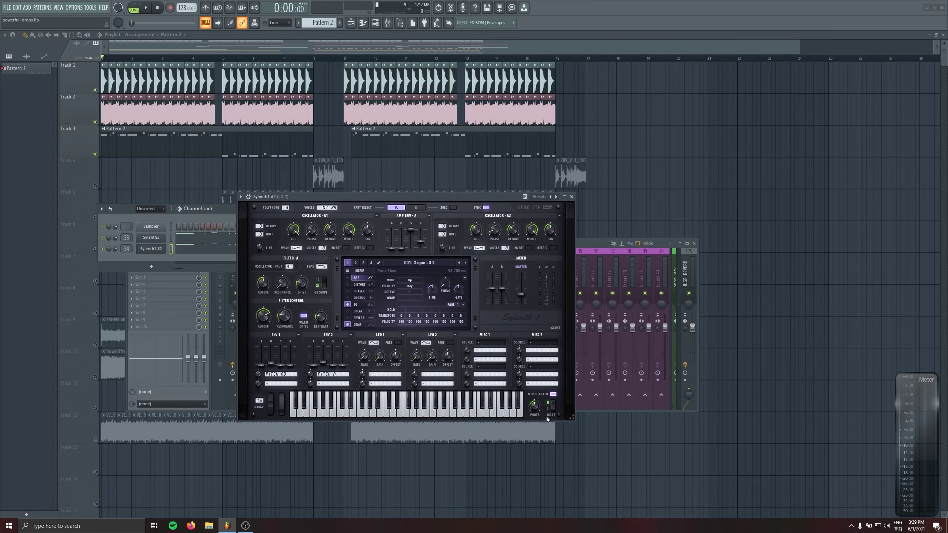
{"action": "left_click", "coordinate": [151, 237]}
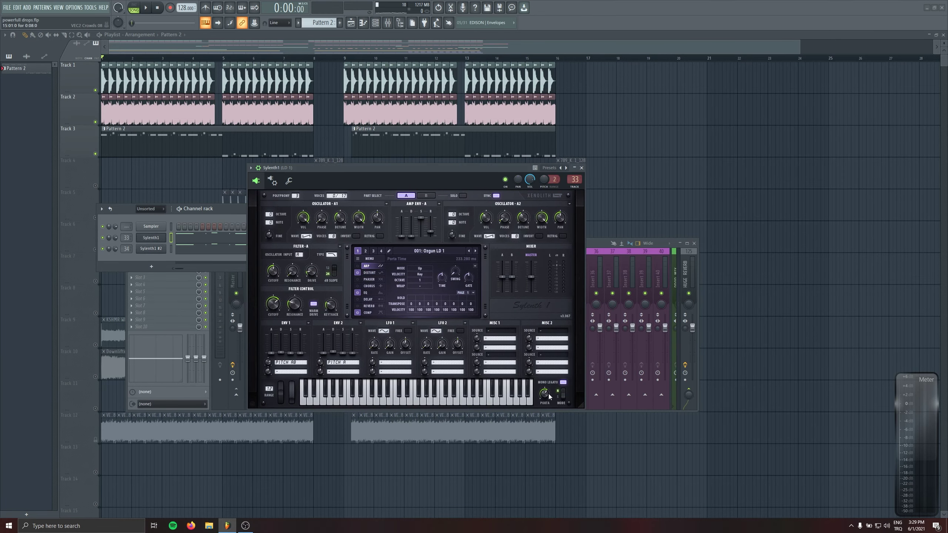
{"action": "left_click", "coordinate": [157, 249]}
{"action": "left_click", "coordinate": [158, 241]}
{"action": "left_click", "coordinate": [158, 249]}
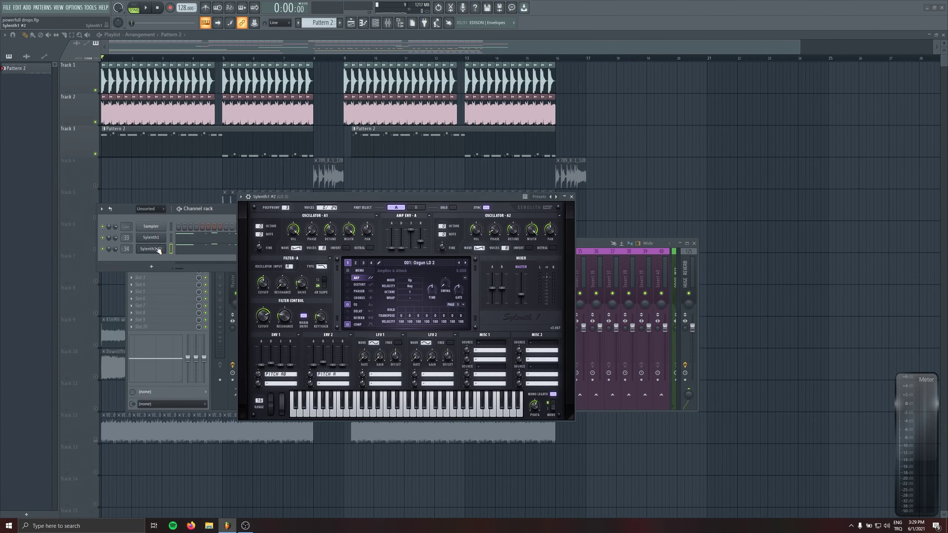
{"action": "left_click", "coordinate": [153, 238]}
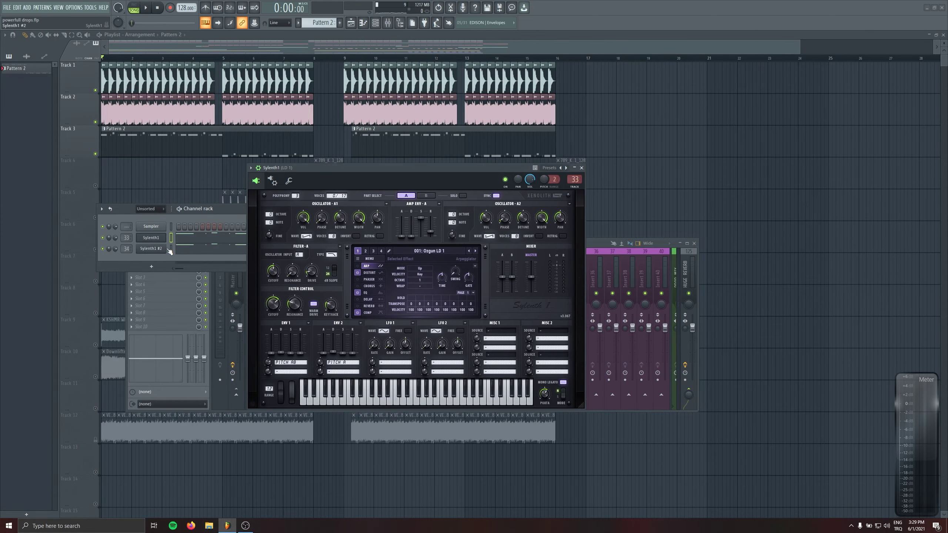
{"action": "left_click", "coordinate": [164, 249]}
{"action": "left_click", "coordinate": [572, 196]}
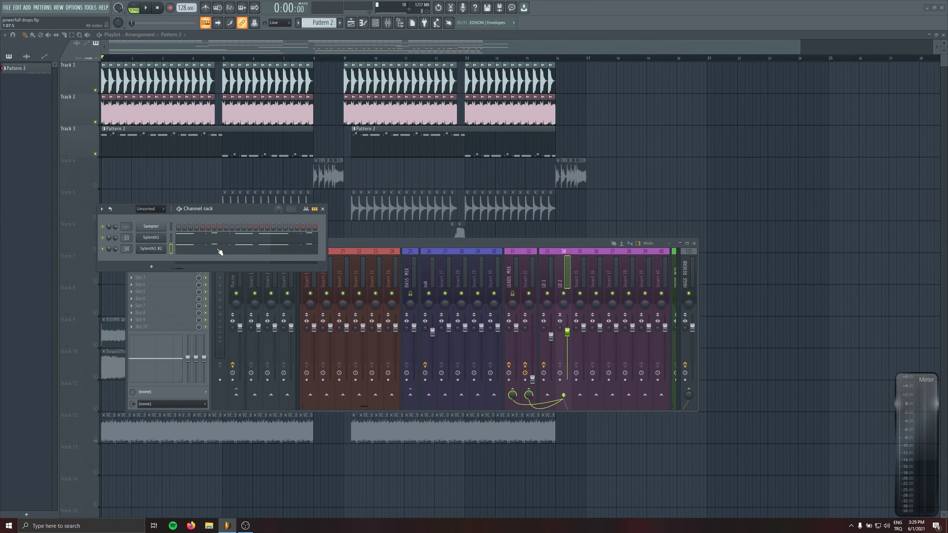
{"action": "left_click", "coordinate": [323, 209]}
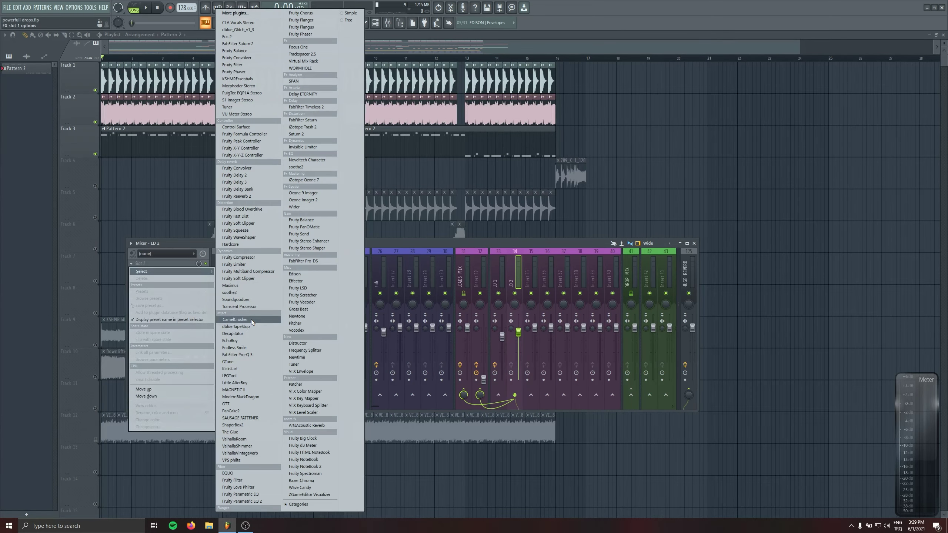
- Give LD 2 CamelCrusher on British Clean, unmute LD 1, and set LD 2 to -5 dB
{"action": "left_click", "coordinate": [251, 319]}
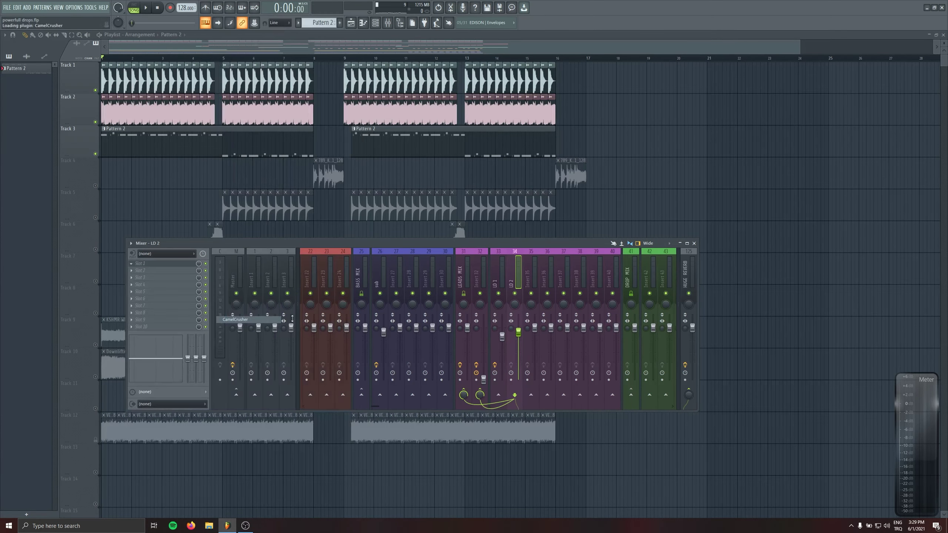
{"action": "left_click", "coordinate": [81, 91]}
{"action": "left_click", "coordinate": [81, 91]}
{"action": "key", "text": "space"}
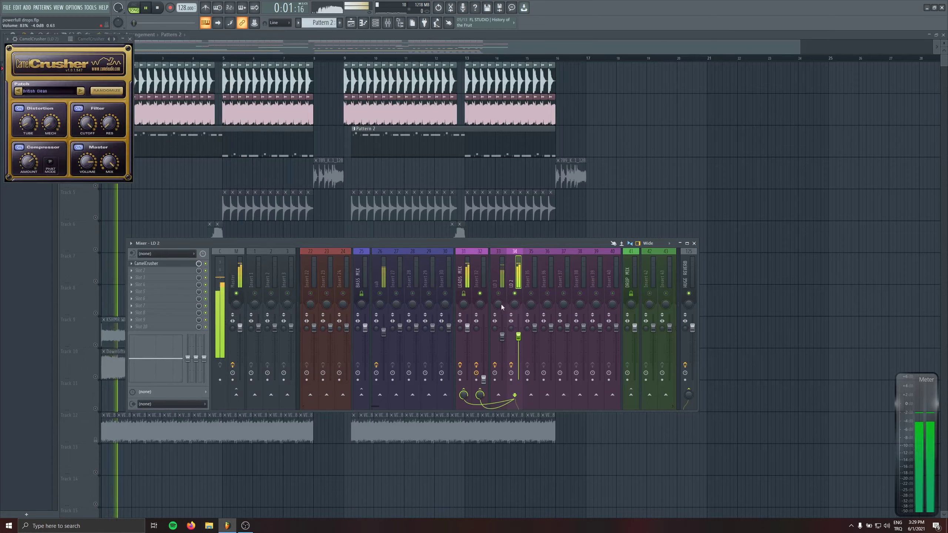
{"action": "left_click", "coordinate": [498, 294]}
{"action": "left_click_drag", "start_coordinate": [519, 334], "coordinate": [519, 341]}
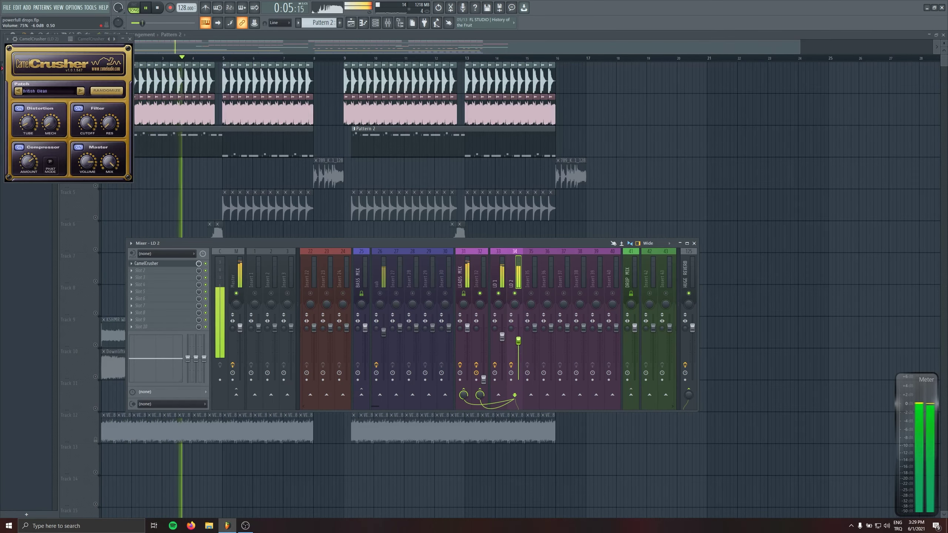
{"action": "key", "text": "space"}
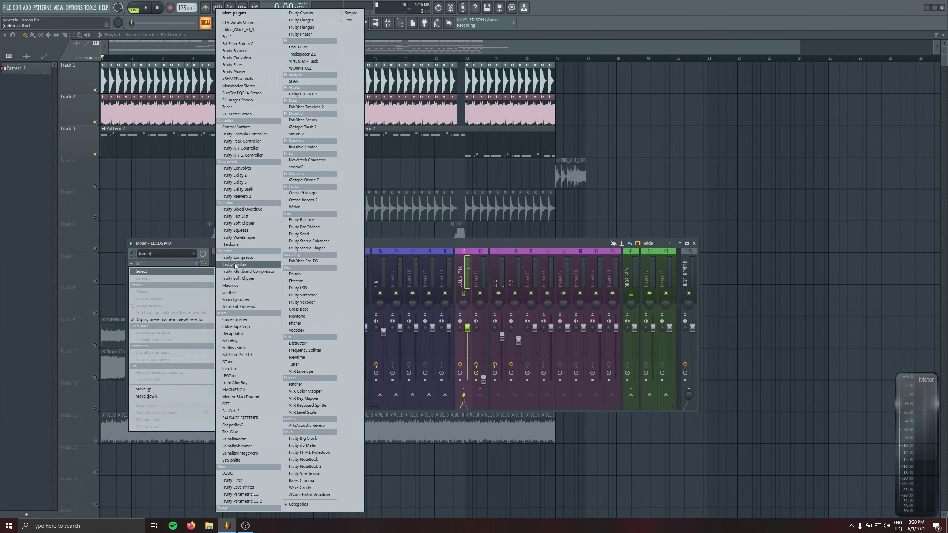
- Put Pro-Q 3 on LEADS MIX and a ~151 Hz low cut with Q 1 on LD 1's slot 2
{"action": "left_click", "coordinate": [237, 355]}
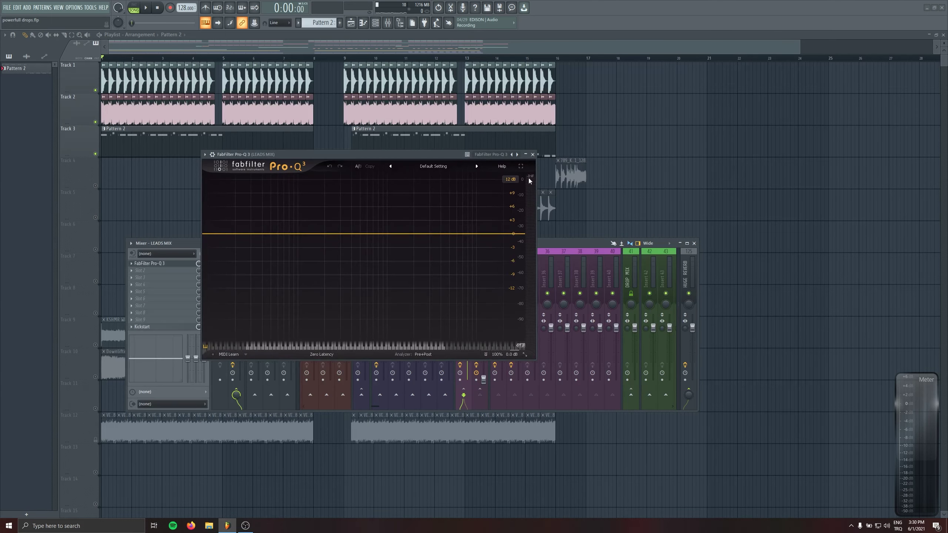
{"action": "left_click", "coordinate": [533, 154]}
{"action": "left_click", "coordinate": [160, 272]}
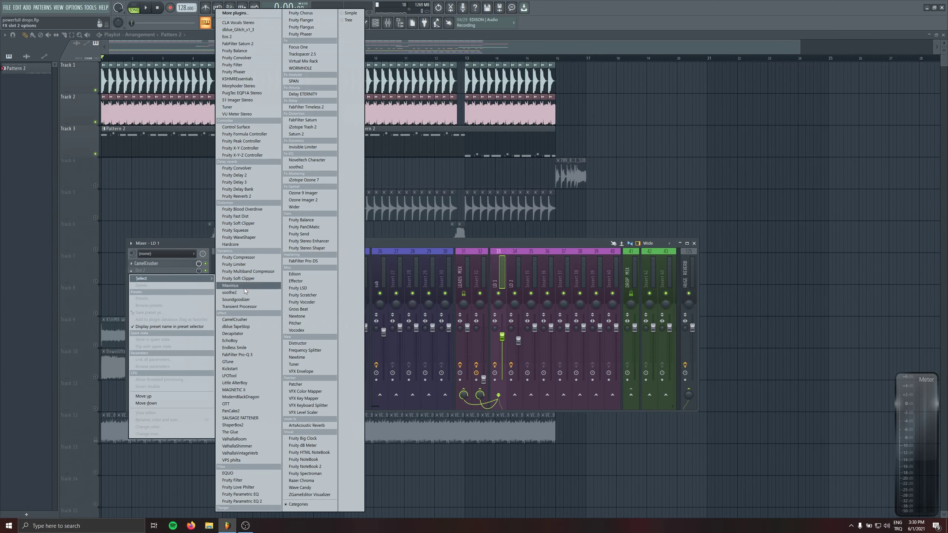
{"action": "left_click", "coordinate": [244, 356]}
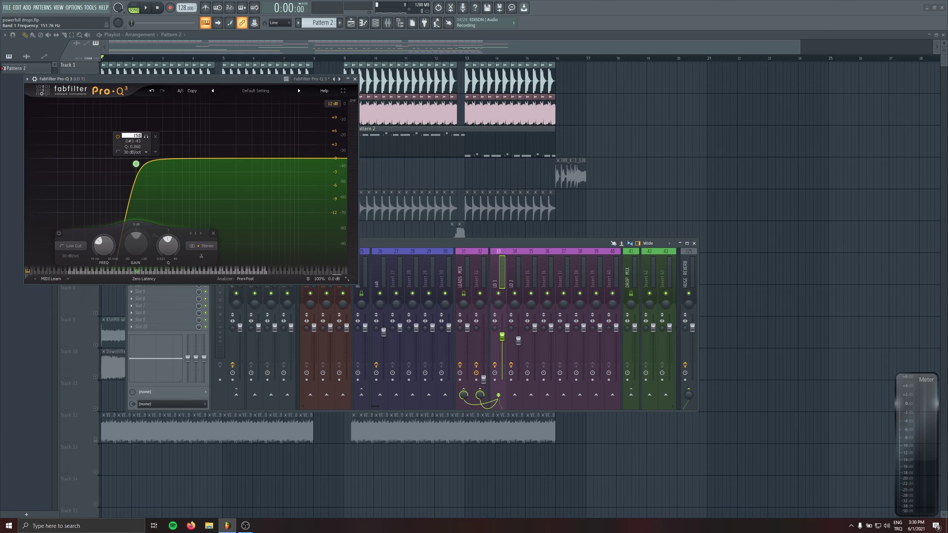
{"action": "left_click", "coordinate": [169, 247], "text": "ctrl"}
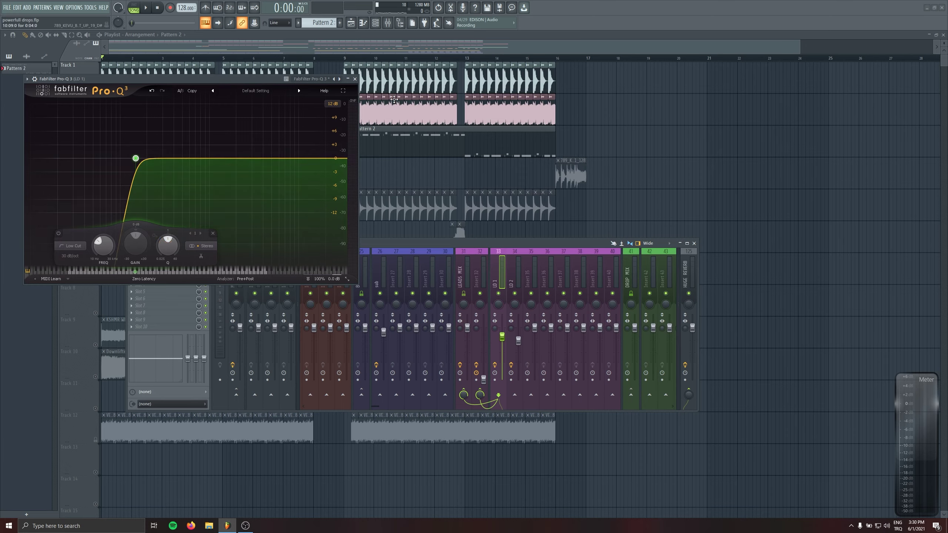
{"action": "key", "text": "space"}
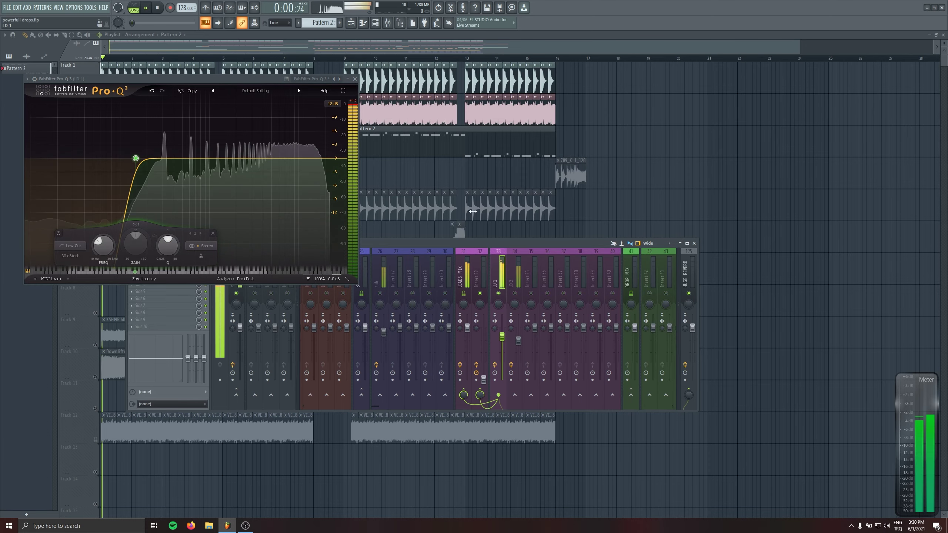
- Copy LD 1's Pro-Q 3 low-cut preset onto LD 2 on insert 34
{"action": "left_click", "coordinate": [355, 79]}
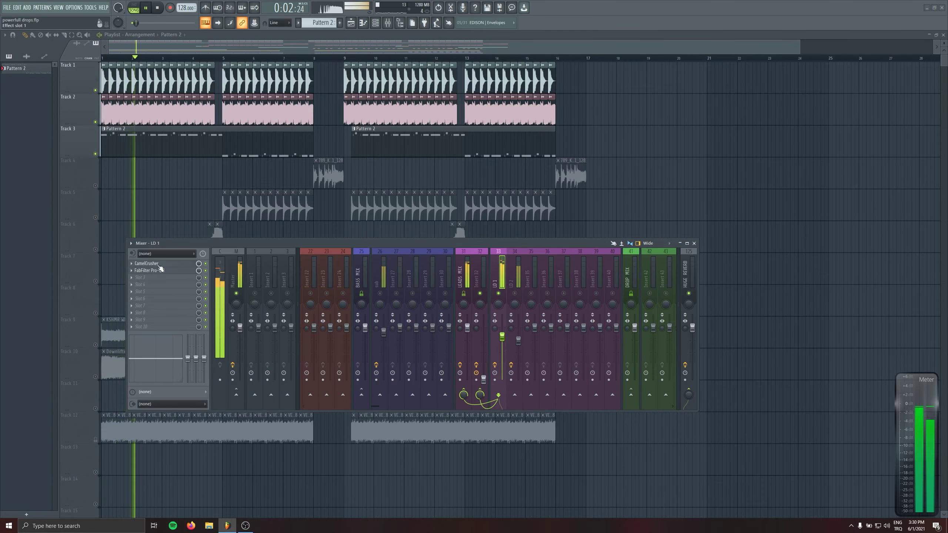
{"action": "right_click", "coordinate": [151, 270]}
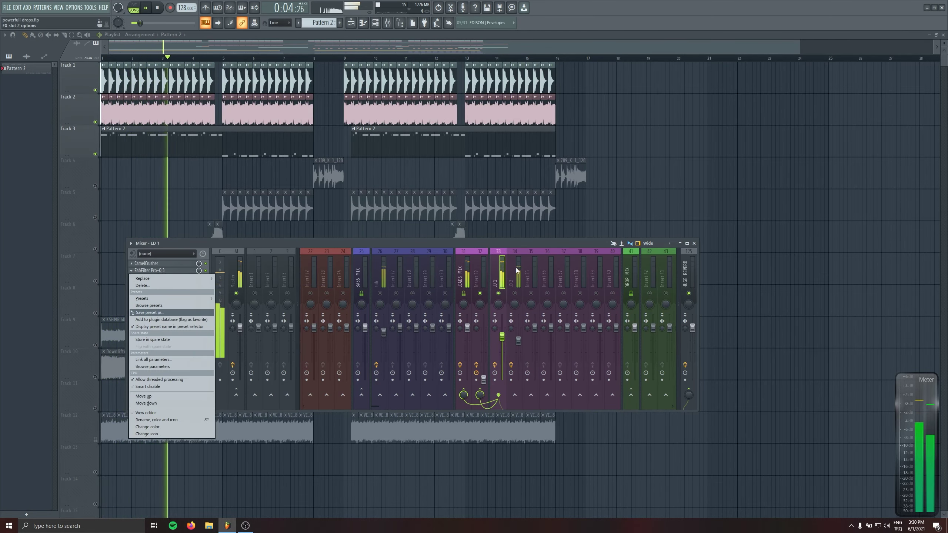
{"action": "left_click", "coordinate": [133, 271]}
{"action": "left_click", "coordinate": [132, 270]}
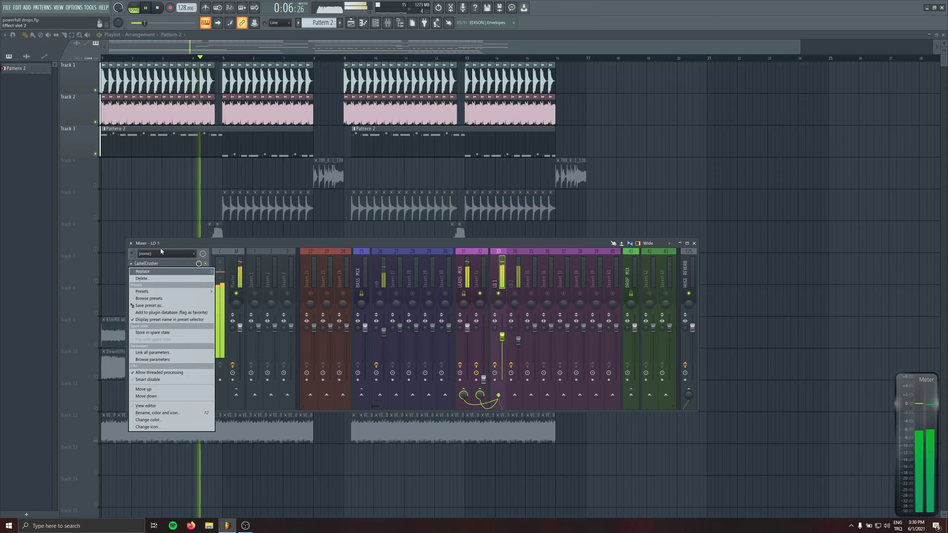
{"action": "key", "text": "space"}
{"action": "left_click_drag", "start_coordinate": [152, 278], "coordinate": [520, 264]}
- Play the song with LD 2's copied EQ and select the LEADS MIX track
{"action": "key", "text": "space"}
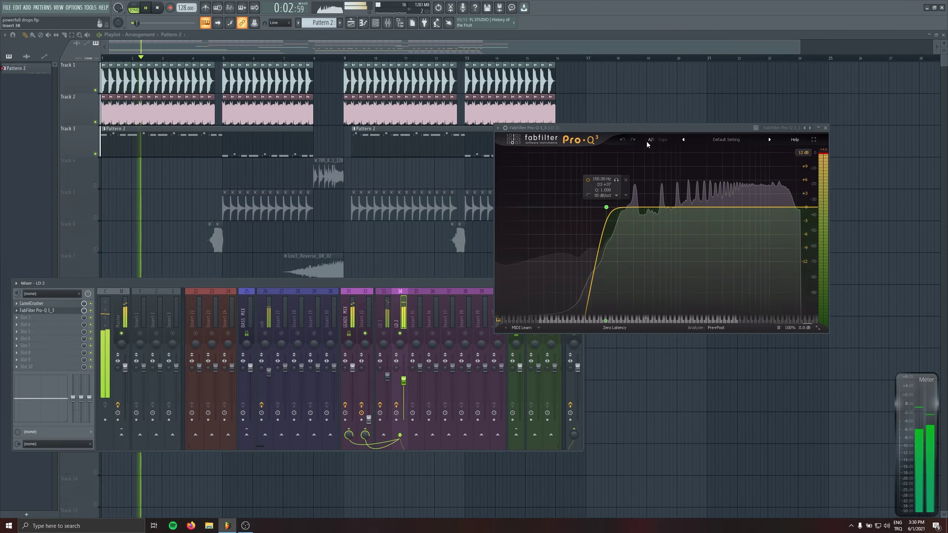
{"action": "left_click_drag", "start_coordinate": [648, 129], "coordinate": [591, 102]}
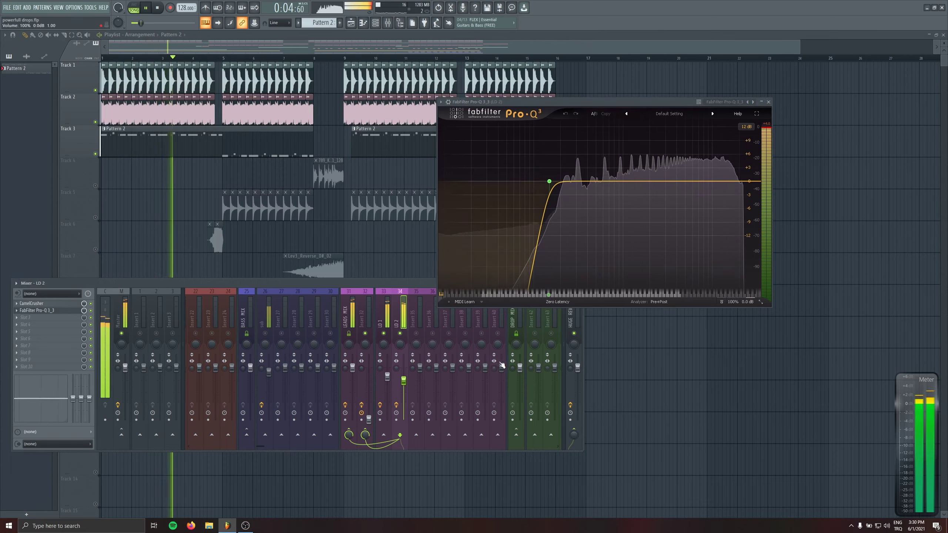
{"action": "left_click", "coordinate": [354, 304]}
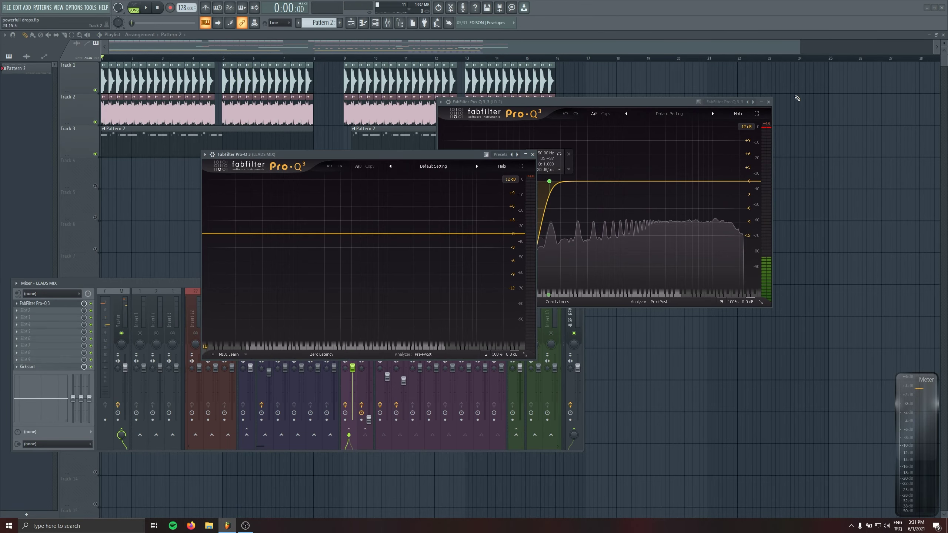
- Add a bell boost near 7.8 kHz at about +1.7 dB to the LEADS MIX EQ
{"action": "left_click", "coordinate": [769, 101]}
{"action": "left_click_drag", "start_coordinate": [313, 154], "coordinate": [305, 122]}
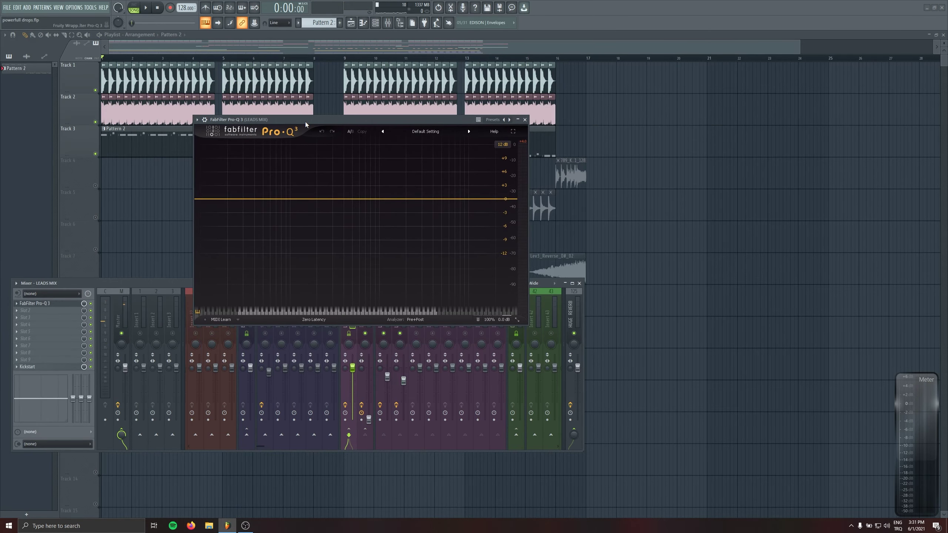
{"action": "key", "text": "space"}
{"action": "double_click", "coordinate": [459, 182]}
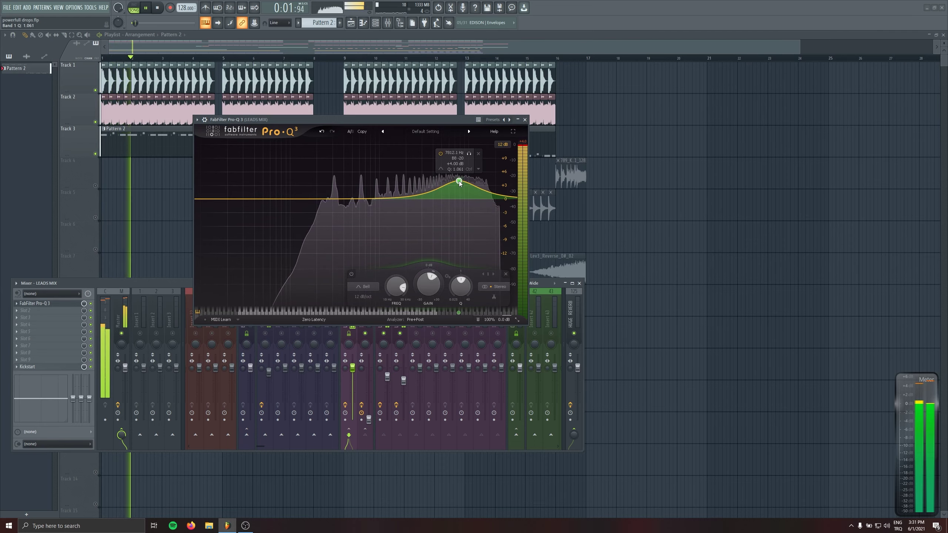
{"action": "left_click_drag", "start_coordinate": [460, 182], "coordinate": [457, 190]}
- Add a second bell boost at 1262 Hz, about +2.2 dB
{"action": "double_click", "coordinate": [378, 175]}
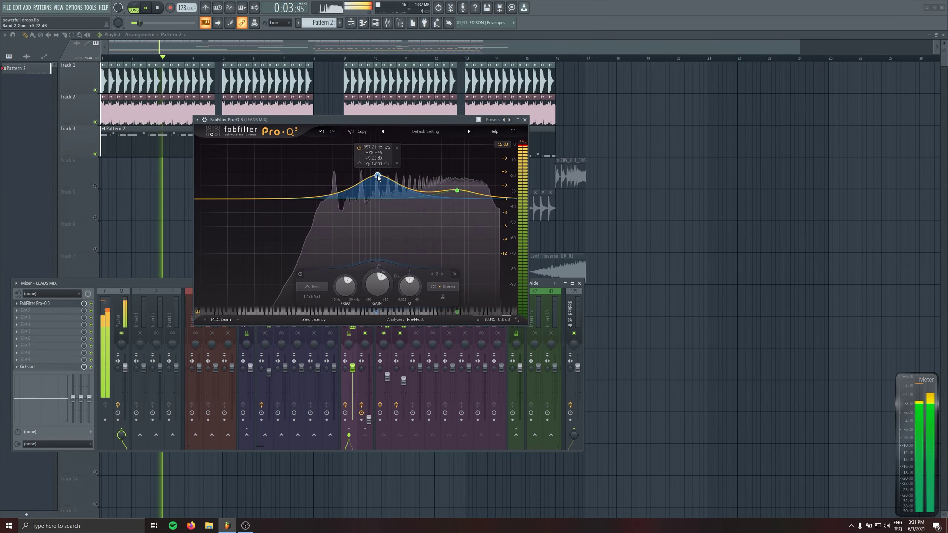
{"action": "left_click_drag", "start_coordinate": [378, 176], "coordinate": [388, 192]}
{"action": "scroll", "coordinate": [389, 190], "scroll_direction": "up", "scroll_amount": 3}
- Add a gentle bell boost around 566 Hz, audition it, and close the Pro-Q 3
{"action": "double_click", "coordinate": [357, 182]}
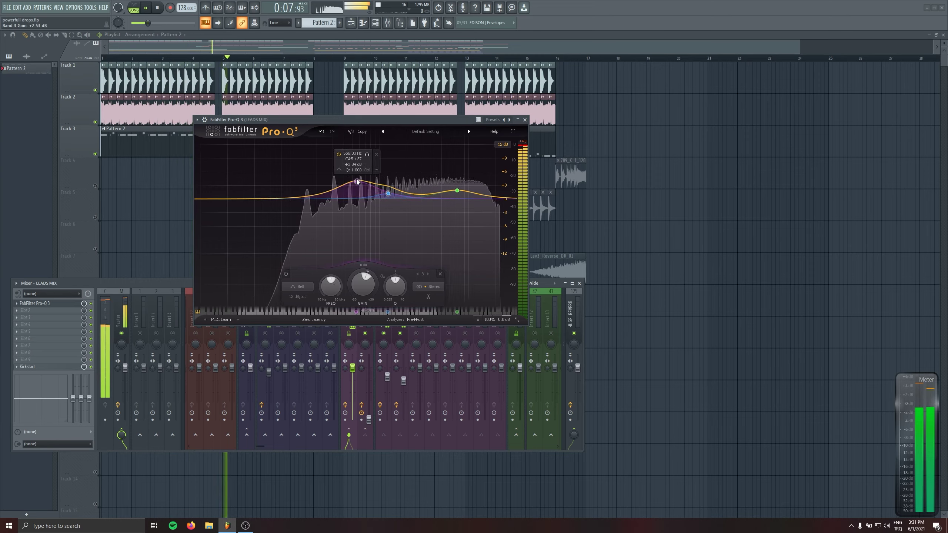
{"action": "left_click_drag", "start_coordinate": [357, 182], "coordinate": [358, 197]}
{"action": "key", "text": "space"}
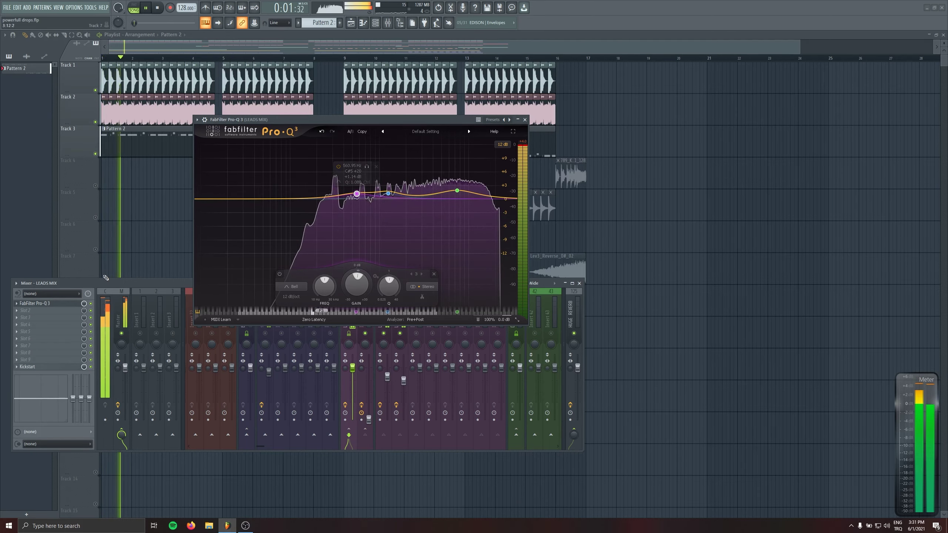
{"action": "left_click", "coordinate": [91, 303]}
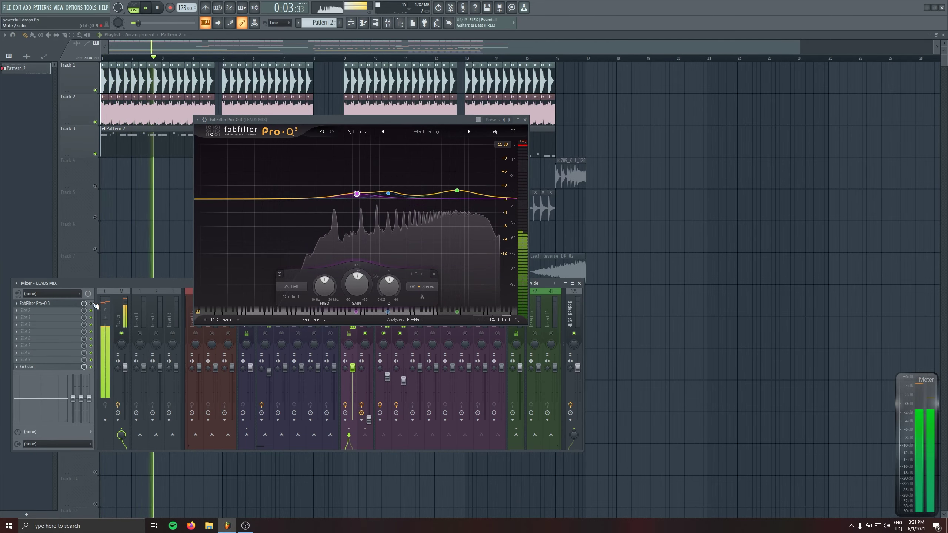
{"action": "left_click", "coordinate": [525, 120]}
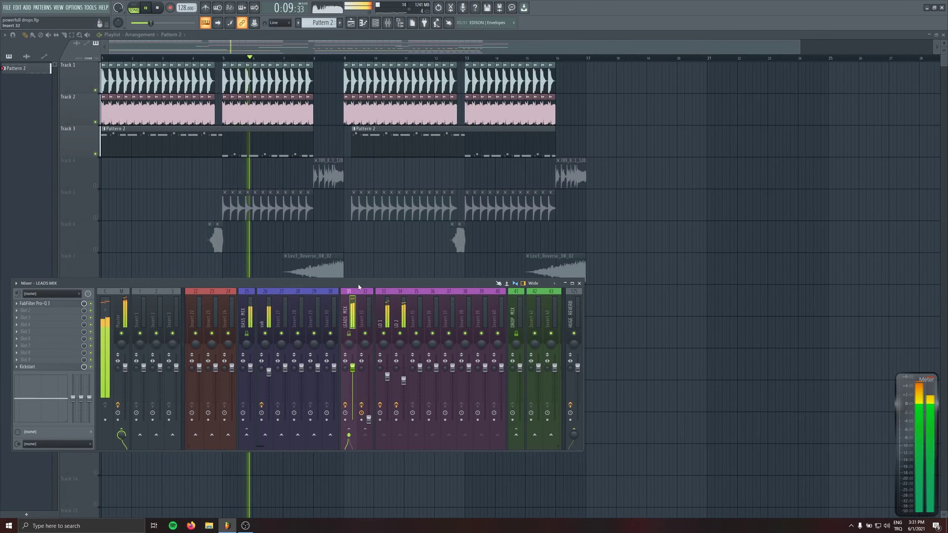
- Load FabFilter Pro-Q 3 into the third effect slot of LEADS MIX
{"action": "left_click_drag", "start_coordinate": [358, 284], "coordinate": [417, 241]}
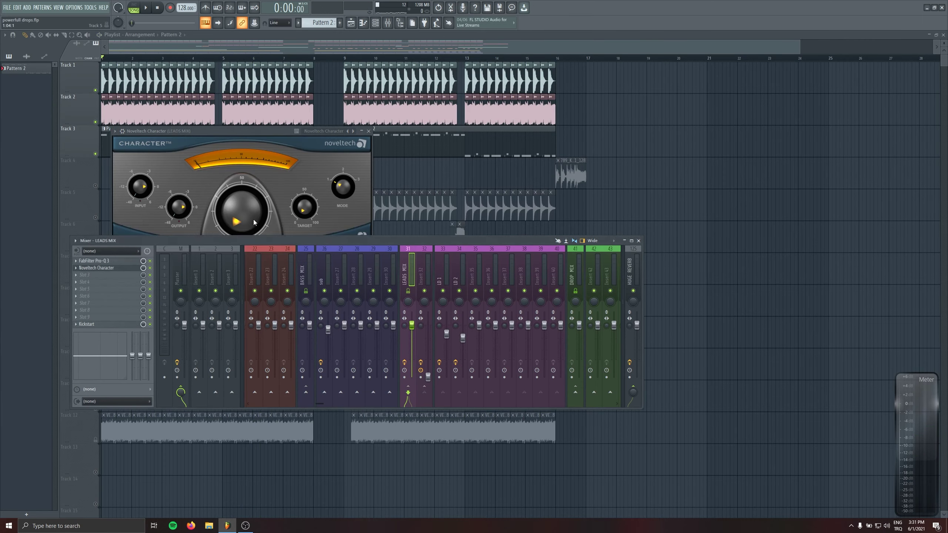
{"action": "left_click_drag", "start_coordinate": [217, 134], "coordinate": [210, 119]}
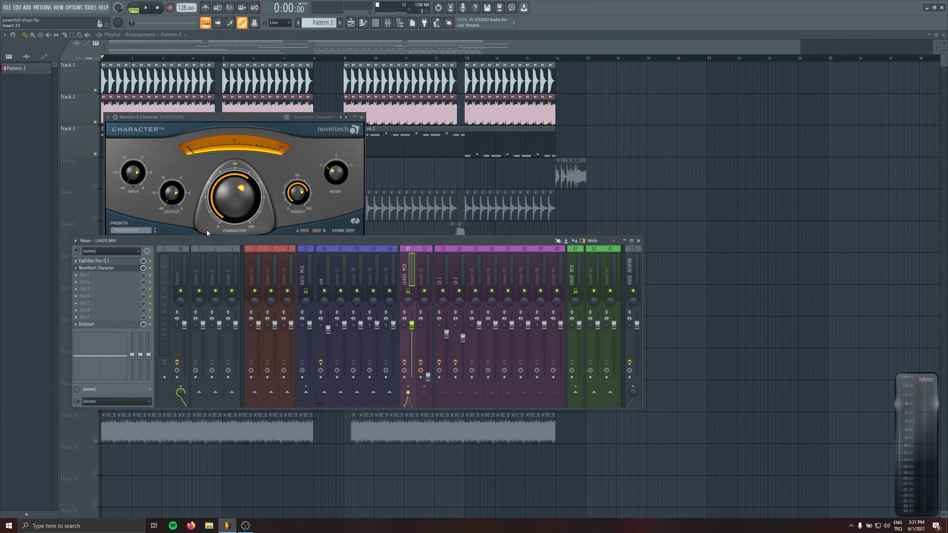
{"action": "key", "text": "space"}
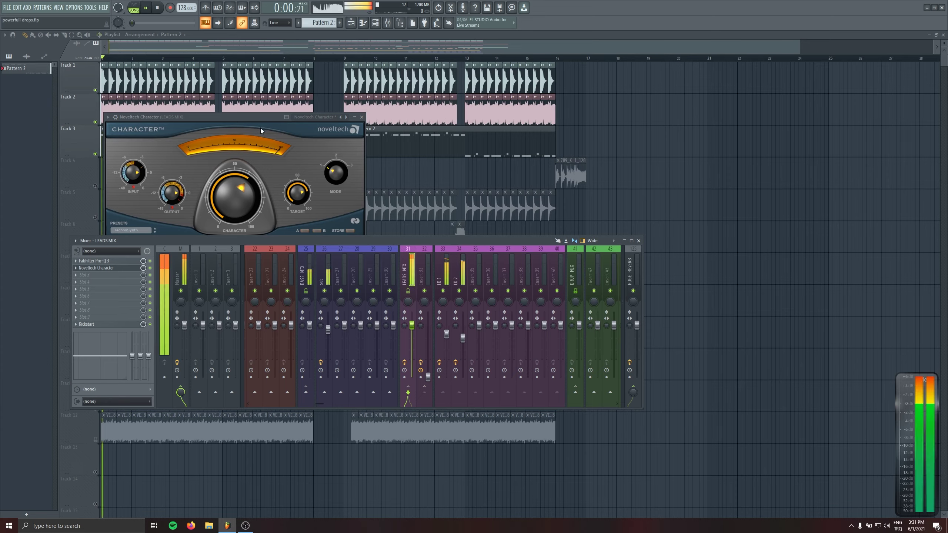
{"action": "left_click", "coordinate": [117, 276]}
{"action": "left_click", "coordinate": [203, 357]}
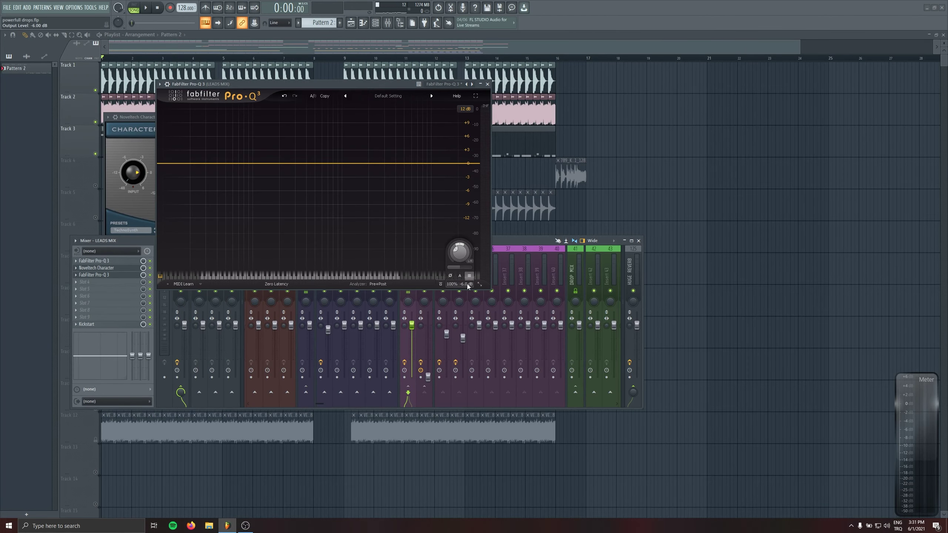
- Create a steep low cut in the new Pro-Q 3 at about 140 Hz
{"action": "left_click_drag", "start_coordinate": [161, 163], "coordinate": [254, 164]}
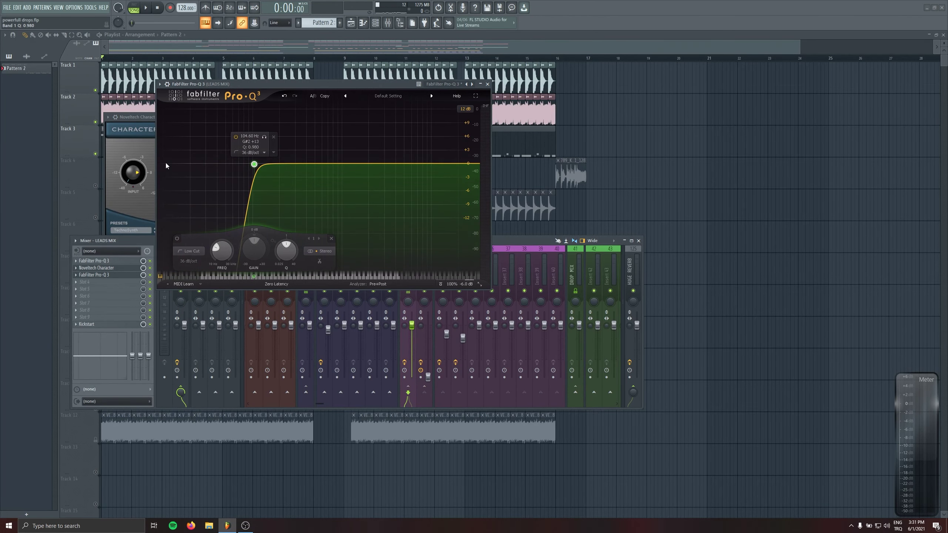
{"action": "left_click_drag", "start_coordinate": [347, 84], "coordinate": [322, 110]}
{"action": "left_click", "coordinate": [362, 118]}
{"action": "key", "text": "space"}
{"action": "mouse_move", "coordinate": [218, 190]}
{"action": "left_mouse_down"}
{"action": "mouse_move", "coordinate": [231, 193]}
{"action": "mouse_move", "coordinate": [223, 198]}
{"action": "left_mouse_up"}
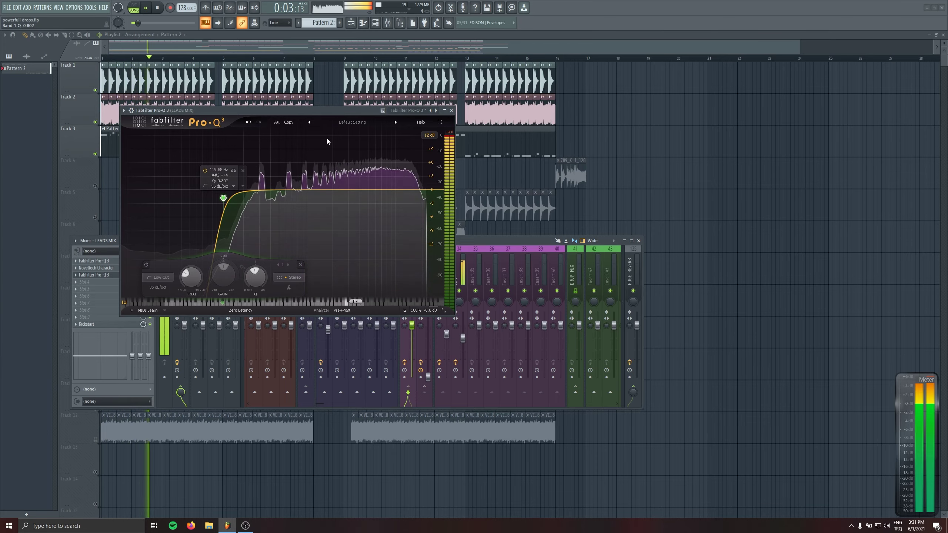
{"action": "left_click_drag", "start_coordinate": [318, 110], "coordinate": [438, 90]}
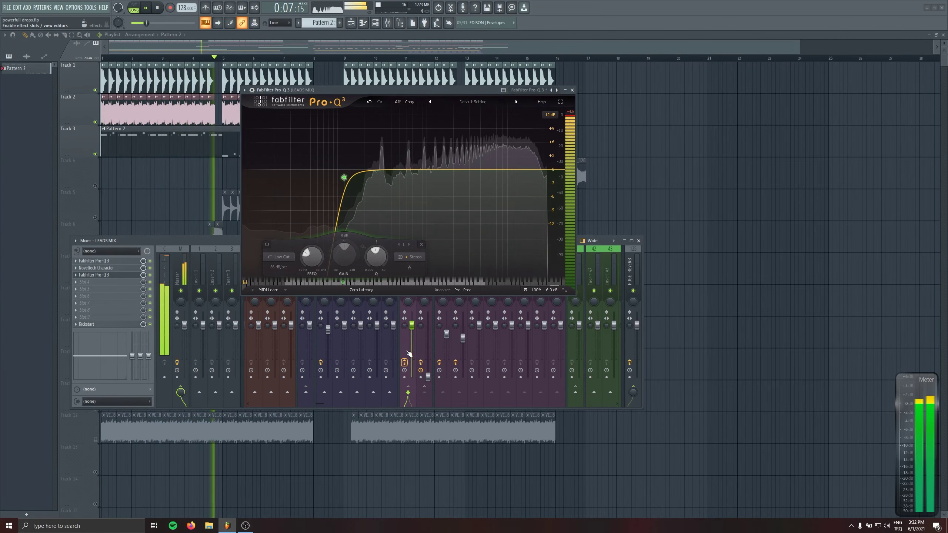
- Load PuigTec EQP1A Stereo into the fourth LEADS MIX effect slot
{"action": "key", "text": "space"}
{"action": "left_click", "coordinate": [85, 282]}
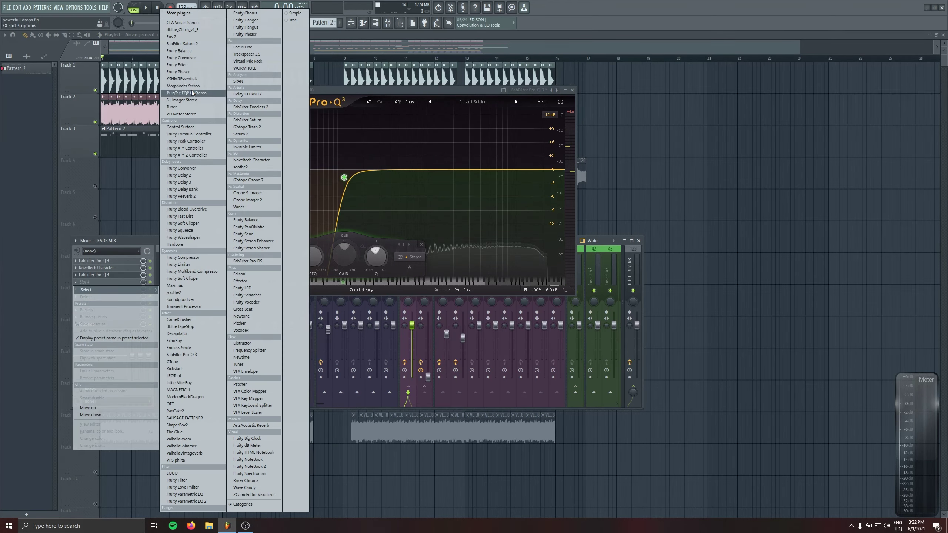
{"action": "left_click", "coordinate": [192, 93]}
{"action": "left_click", "coordinate": [572, 90]}
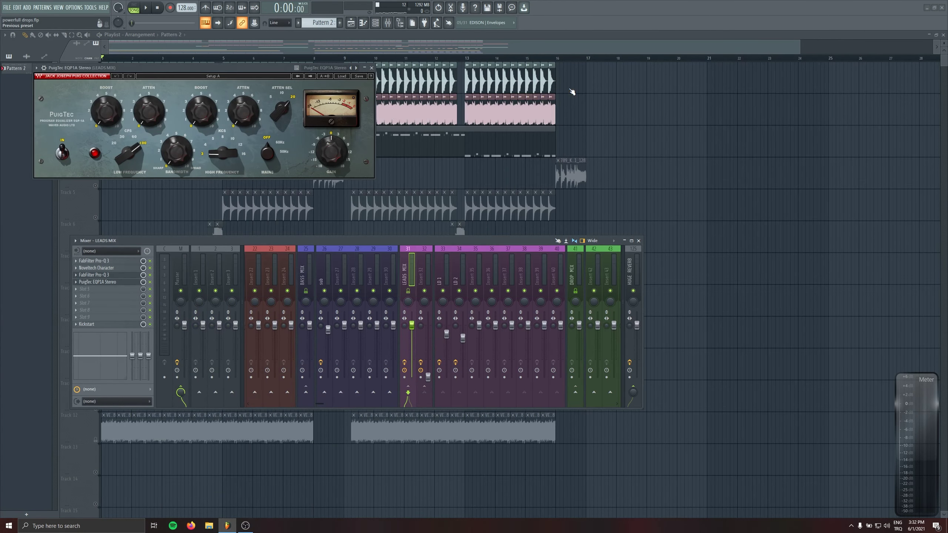
{"action": "left_click_drag", "start_coordinate": [237, 74], "coordinate": [351, 146]}
- Set the PuigTec low boost to about 9.3, high boost ~2.5 and high attenuation ~1.3
{"action": "left_click_drag", "start_coordinate": [222, 194], "coordinate": [222, 192]}
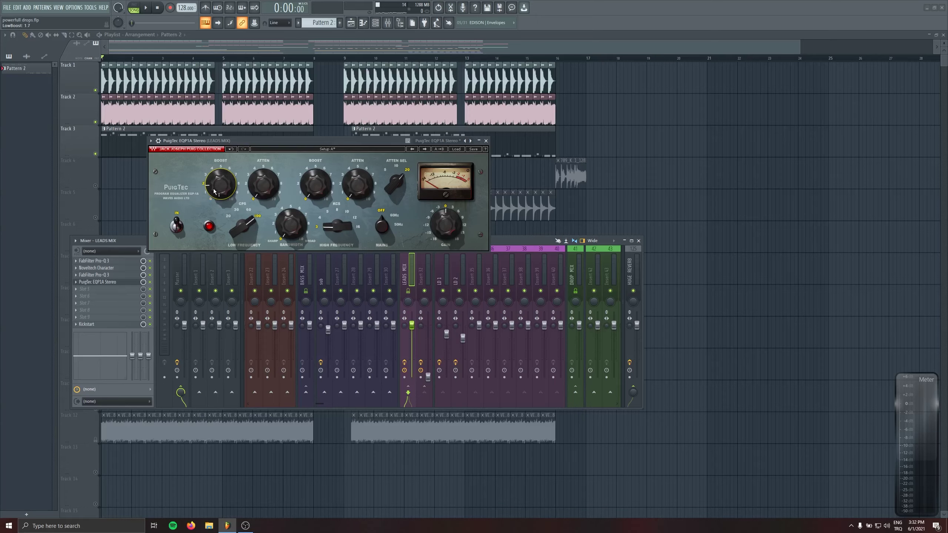
{"action": "key", "text": "space"}
{"action": "mouse_move", "coordinate": [222, 191]}
{"action": "left_mouse_down"}
{"action": "mouse_move", "coordinate": [222, 158]}
{"action": "mouse_move", "coordinate": [223, 190]}
{"action": "left_mouse_up"}
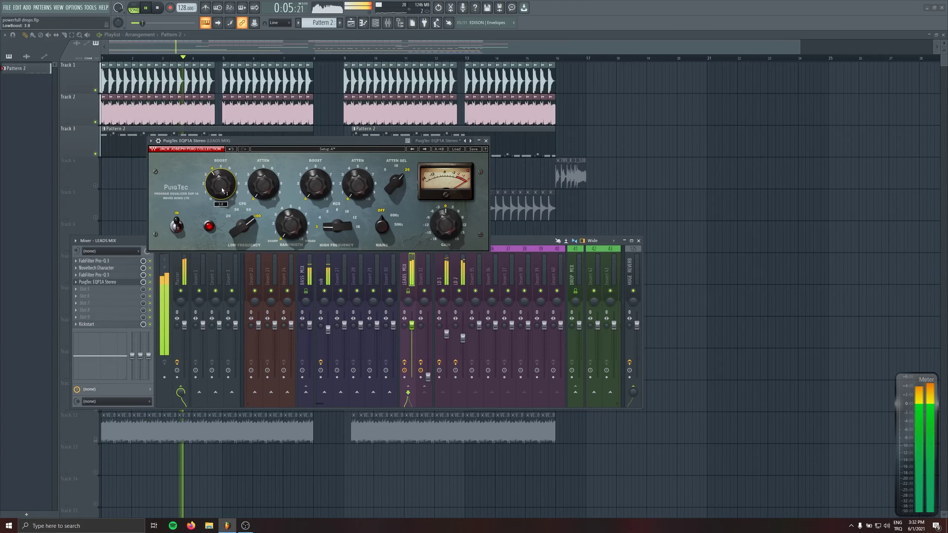
{"action": "left_click_drag", "start_coordinate": [313, 188], "coordinate": [312, 186]}
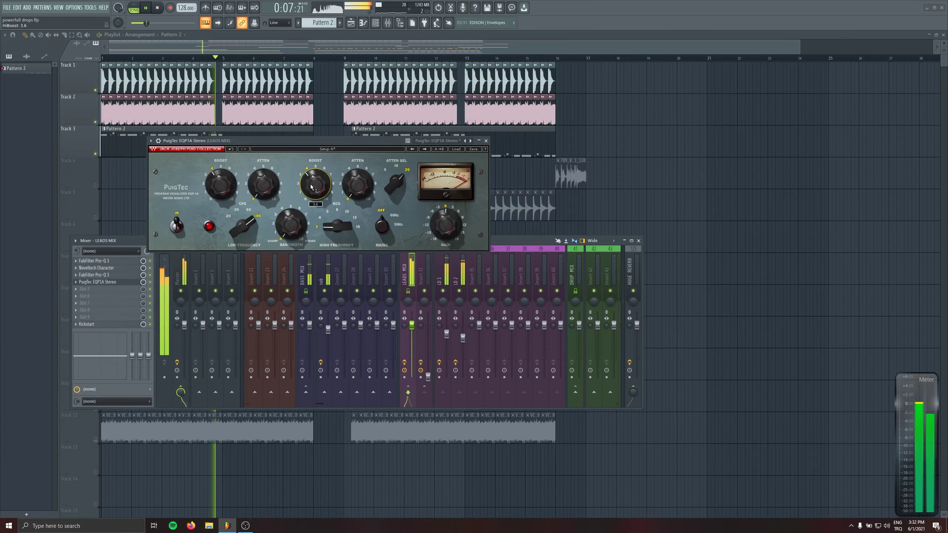
{"action": "scroll", "coordinate": [311, 188], "scroll_direction": "down", "scroll_amount": 3}
{"action": "scroll", "coordinate": [350, 194], "scroll_direction": "up", "scroll_amount": 2}
{"action": "scroll", "coordinate": [349, 190], "scroll_direction": "up", "scroll_amount": 1}
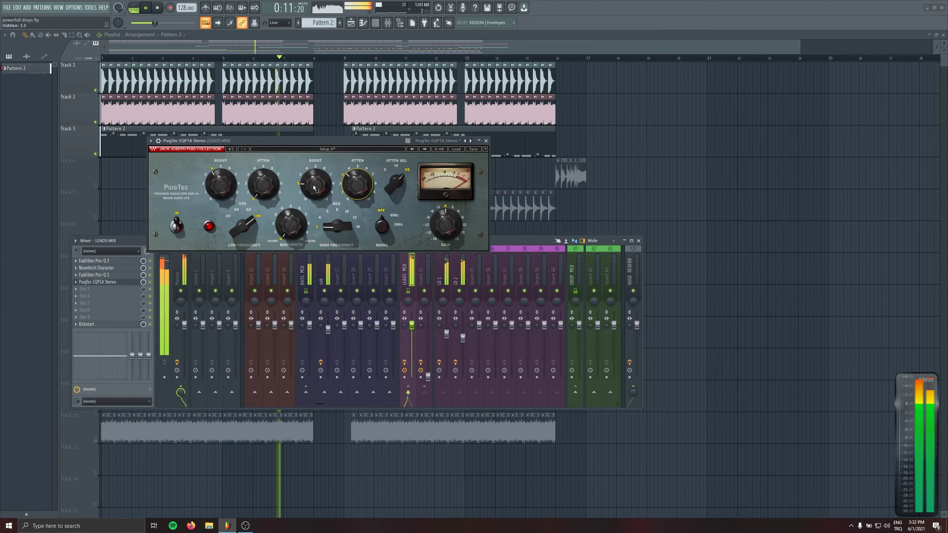
{"action": "scroll", "coordinate": [314, 188], "scroll_direction": "down", "scroll_amount": 1}
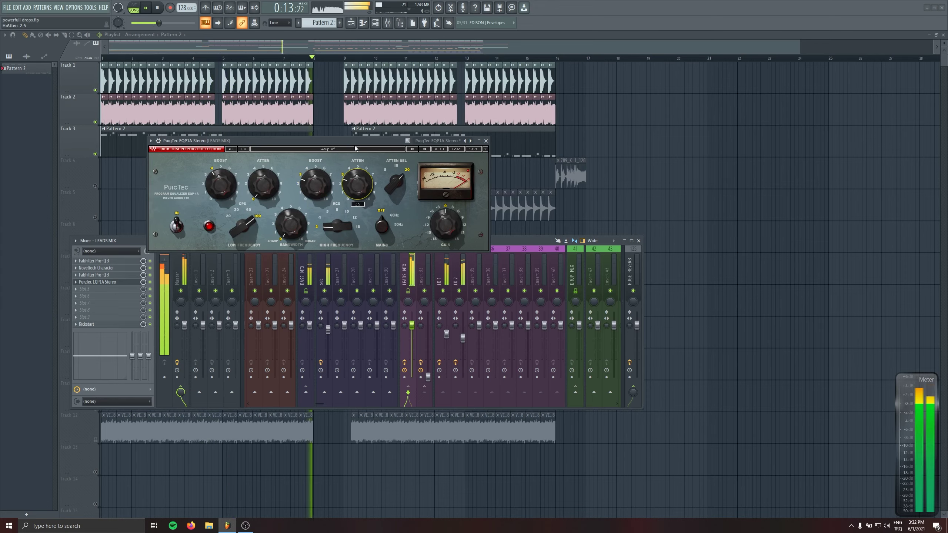
- Bypass and re-enable the PuigTec EQ to compare it against the unprocessed leads
{"action": "key", "text": "space"}
{"action": "left_click", "coordinate": [183, 226]}
{"action": "key", "text": "space"}
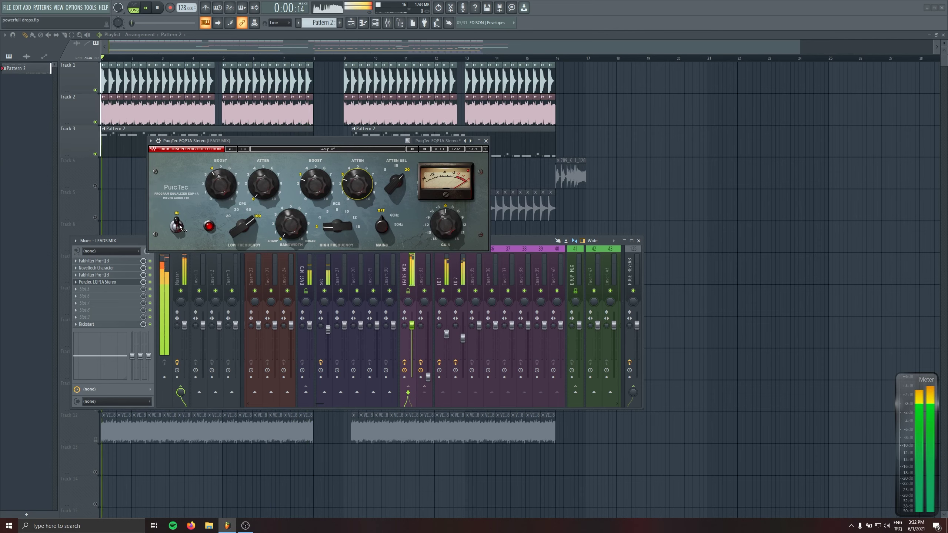
{"action": "left_click", "coordinate": [178, 226]}
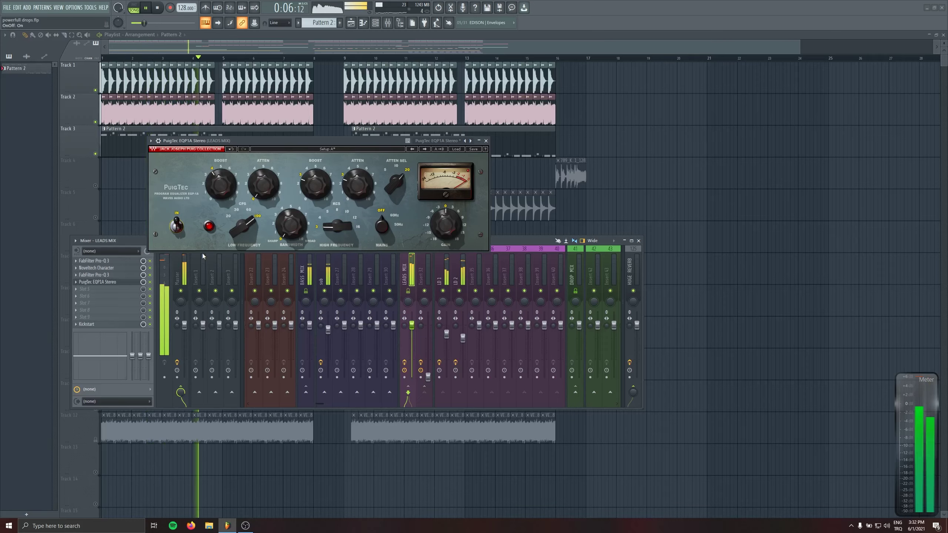
{"action": "key", "text": "space"}
{"action": "left_click", "coordinate": [85, 289]}
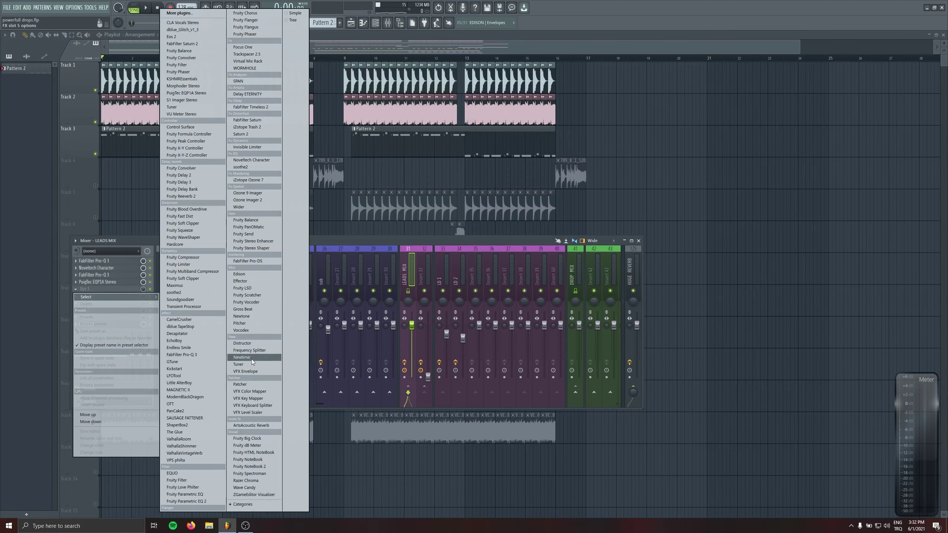
- Load Patcher into slot 5 with the OZGUN SC REV DEL preset and play it back
{"action": "left_click", "coordinate": [249, 385]}
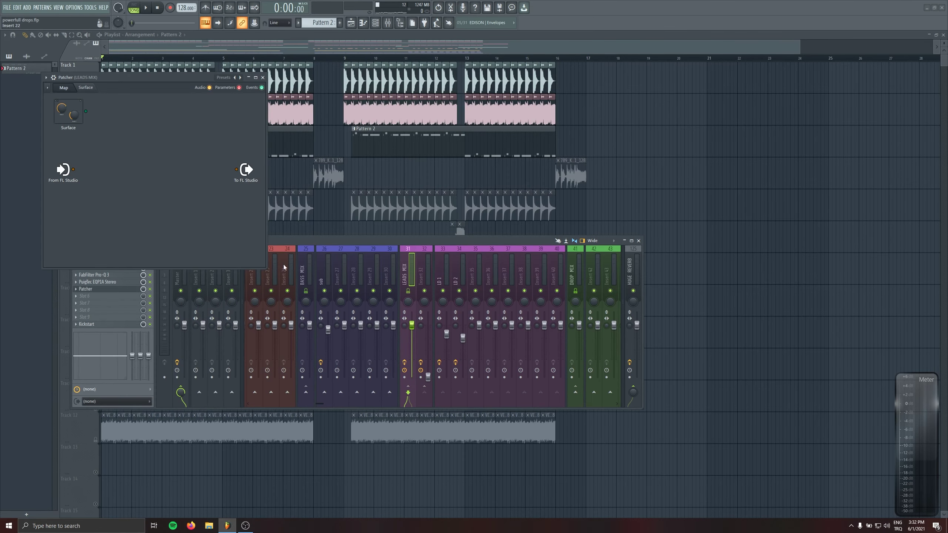
{"action": "left_click", "coordinate": [46, 78]}
{"action": "mouse_move", "coordinate": [60, 108]}
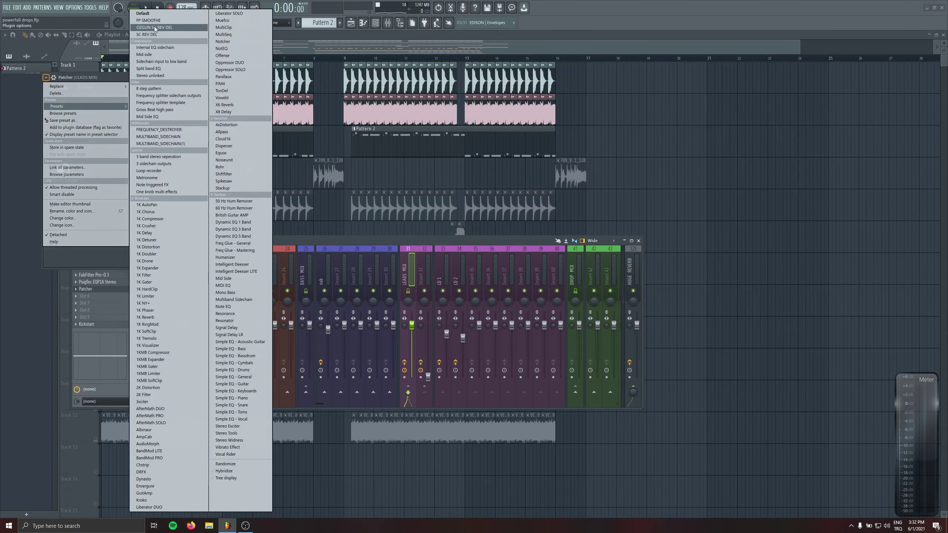
{"action": "left_click", "coordinate": [176, 28]}
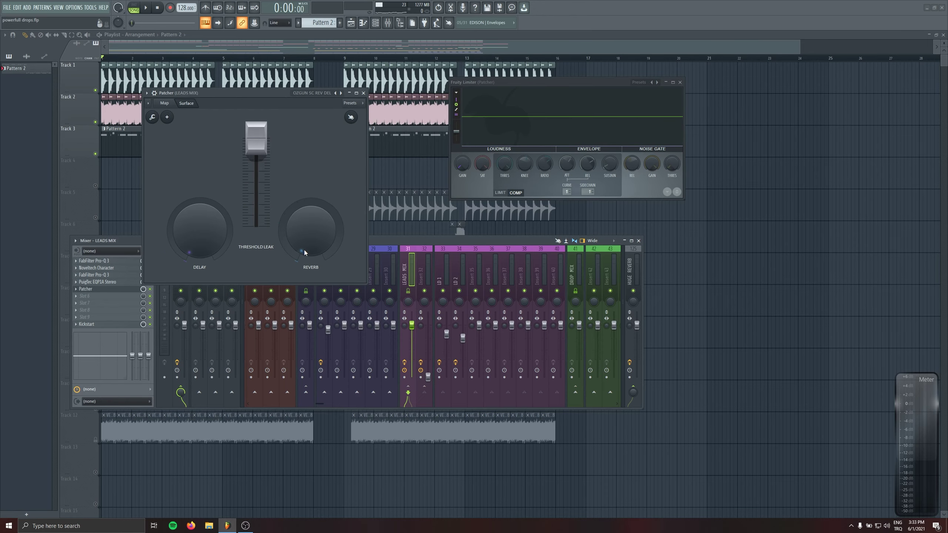
{"action": "key", "text": "space"}
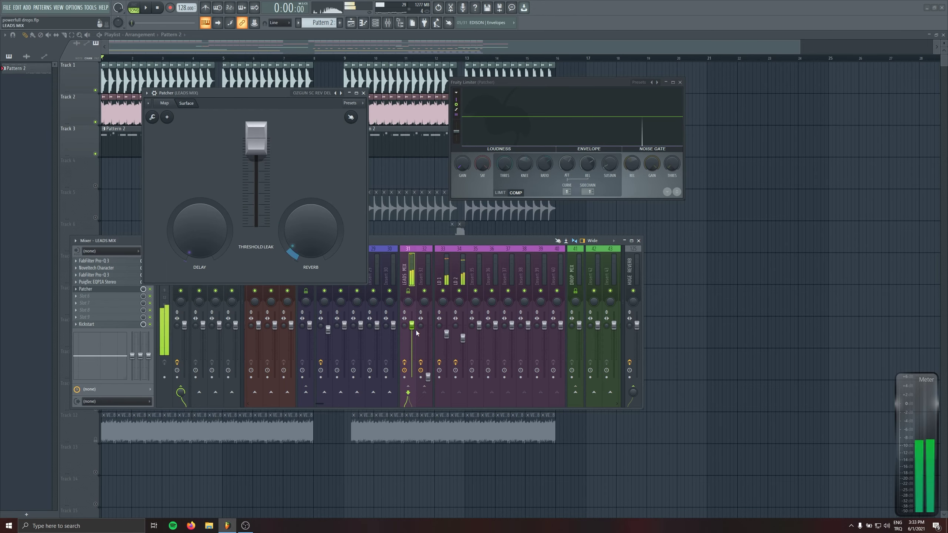
{"action": "key", "text": "space"}
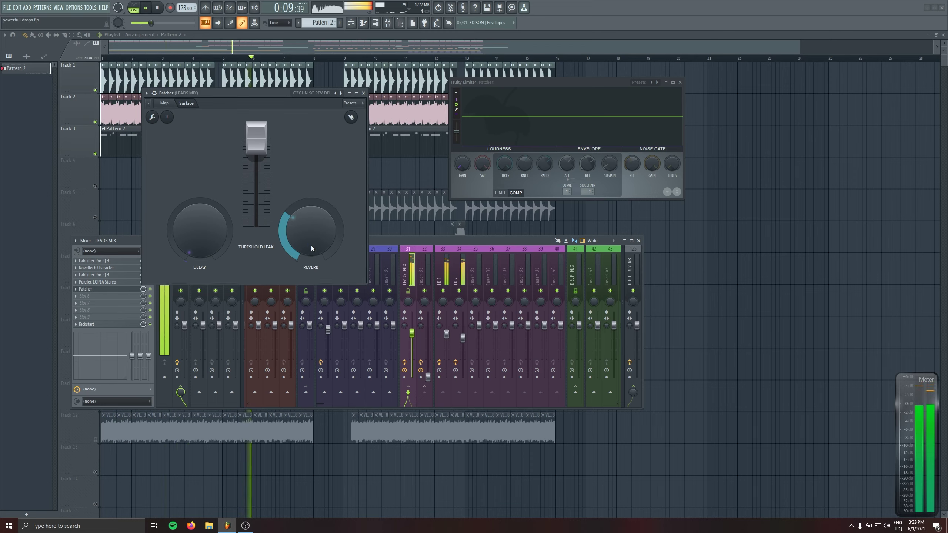
- Set the Patcher threshold leak to the middle and open its internal Fruity Limiter
{"action": "left_click_drag", "start_coordinate": [264, 144], "coordinate": [263, 216]}
{"action": "key", "text": "space"}
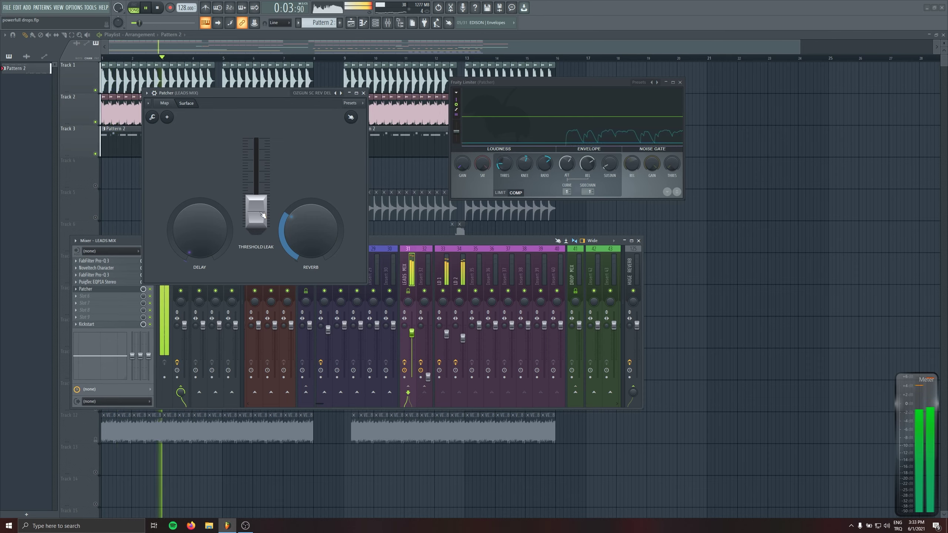
{"action": "left_click", "coordinate": [166, 104]}
{"action": "double_click", "coordinate": [249, 259]}
{"action": "left_click", "coordinate": [186, 103]}
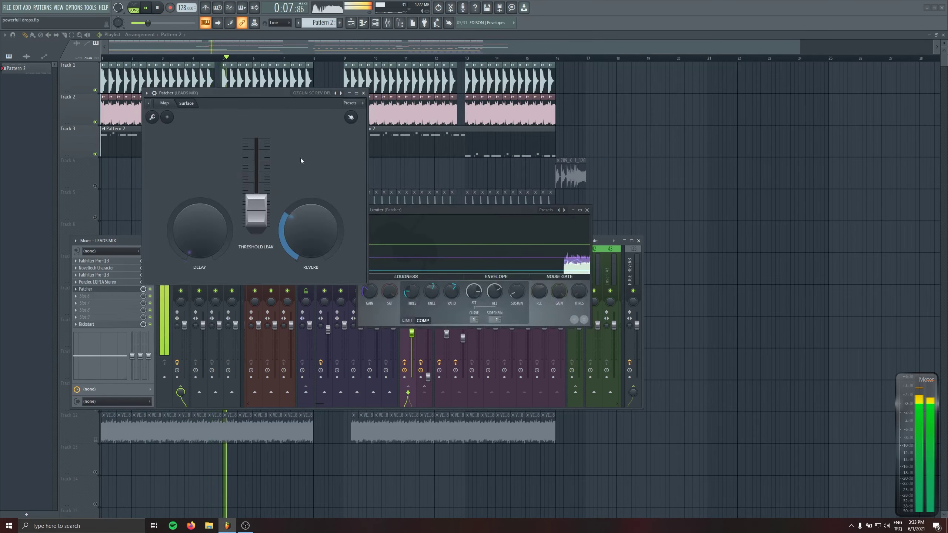
{"action": "left_click_drag", "start_coordinate": [449, 210], "coordinate": [483, 126]}
- Fine-tune the Patcher's threshold leak amount while listening to playback
{"action": "left_click_drag", "start_coordinate": [260, 209], "coordinate": [210, 246]}
{"action": "left_click_drag", "start_coordinate": [262, 209], "coordinate": [262, 211]}
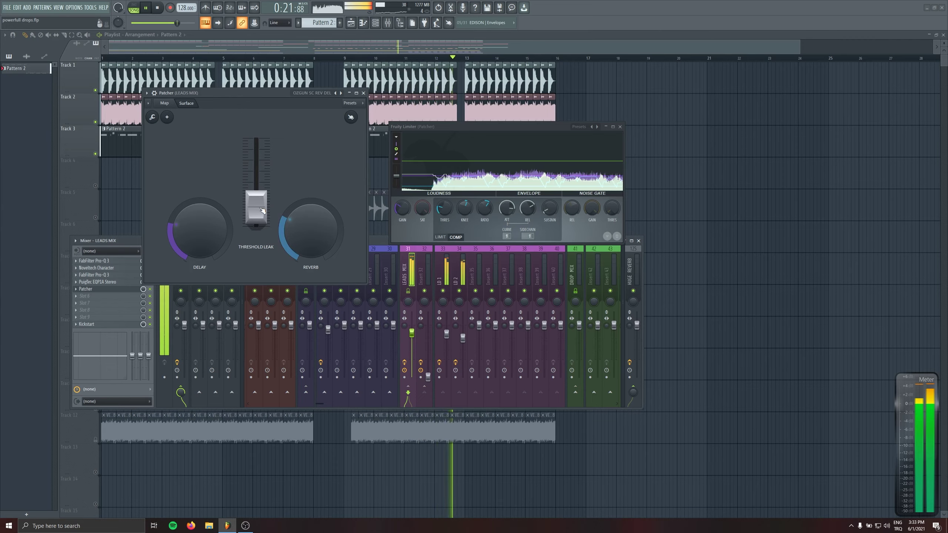
{"action": "left_click_drag", "start_coordinate": [263, 211], "coordinate": [304, 223]}
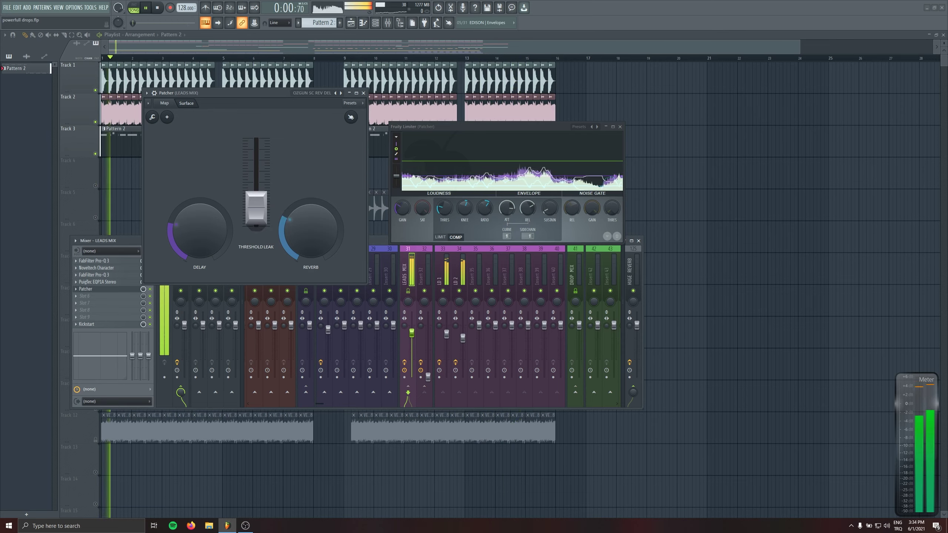
{"action": "left_click_drag", "start_coordinate": [263, 217], "coordinate": [297, 180]}
{"action": "key", "text": "space"}
{"action": "key", "text": "space"}
{"action": "left_click_drag", "start_coordinate": [256, 205], "coordinate": [260, 206]}
{"action": "left_click_drag", "start_coordinate": [308, 224], "coordinate": [308, 227]}
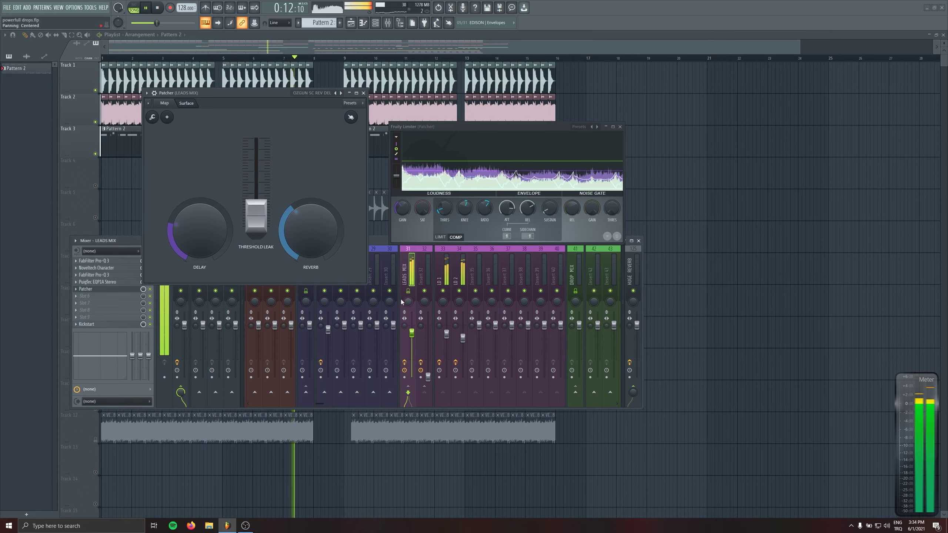
{"action": "key", "text": "space"}
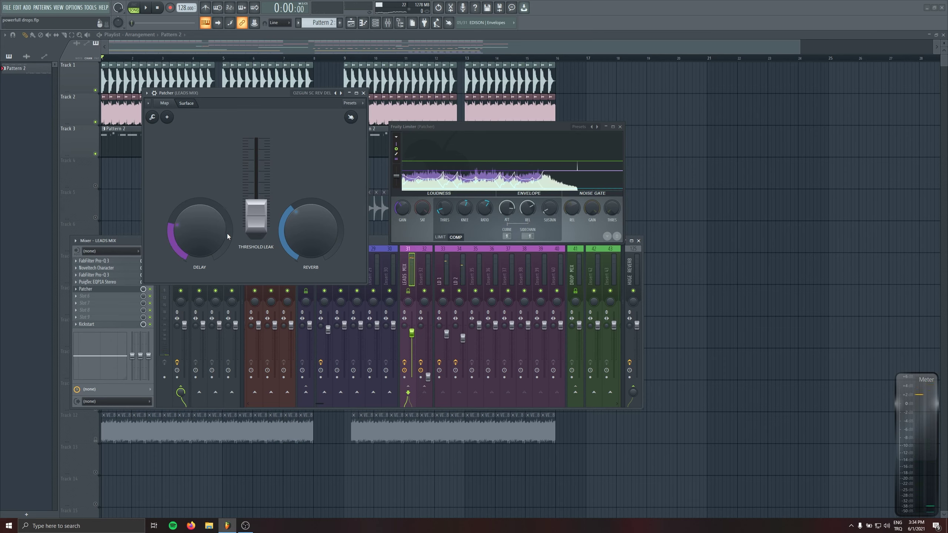
- Close the Patcher and limiter windows and open SPAN Plus on the Master channel
{"action": "left_click", "coordinate": [363, 93]}
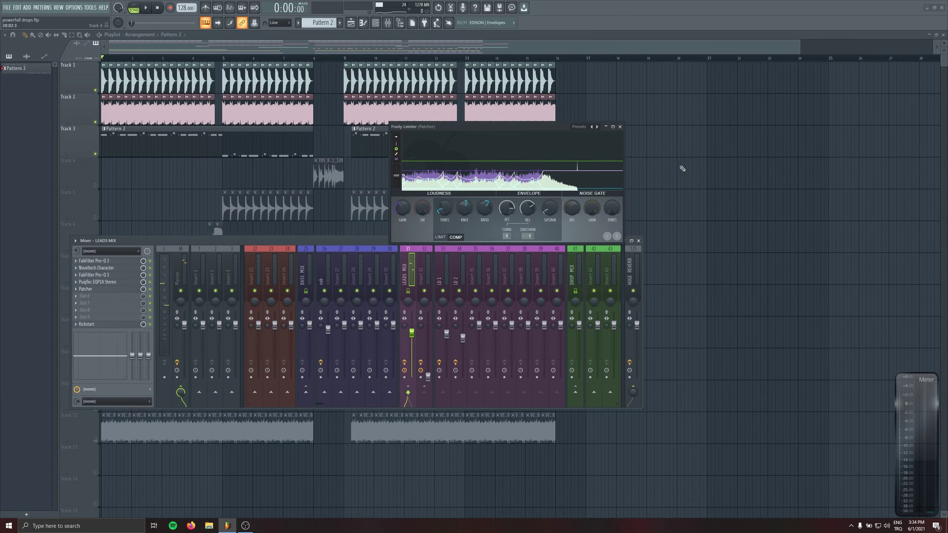
{"action": "left_click", "coordinate": [620, 127]}
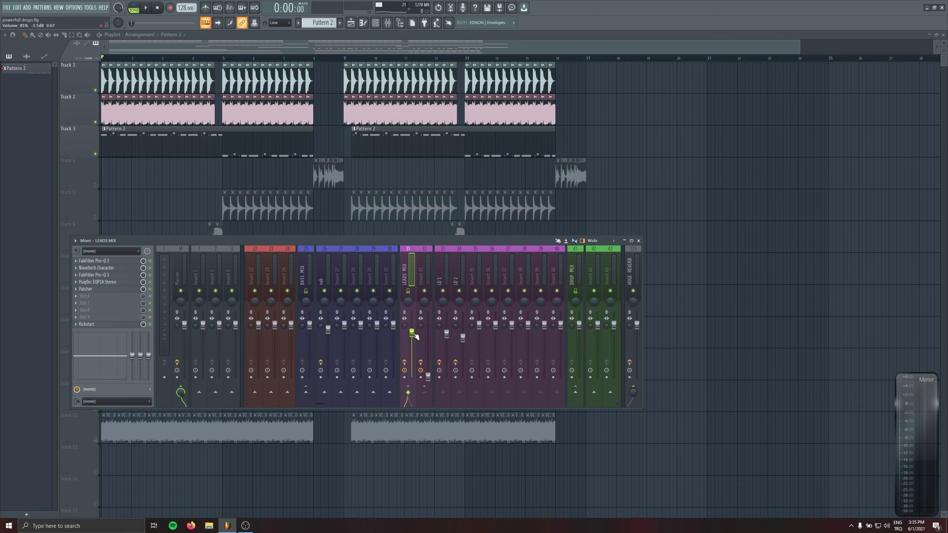
{"action": "left_click", "coordinate": [178, 336]}
{"action": "left_click", "coordinate": [112, 324]}
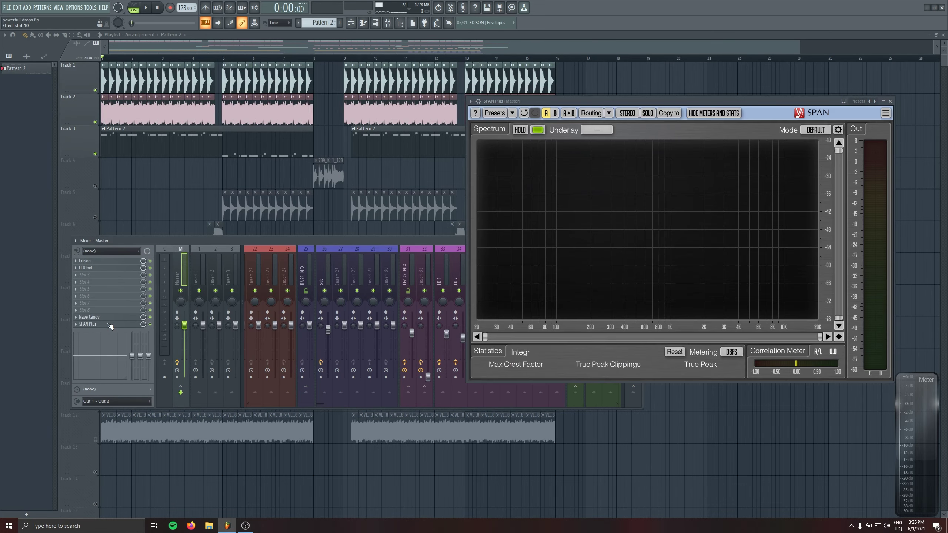
{"action": "left_click_drag", "start_coordinate": [578, 100], "coordinate": [594, 73]}
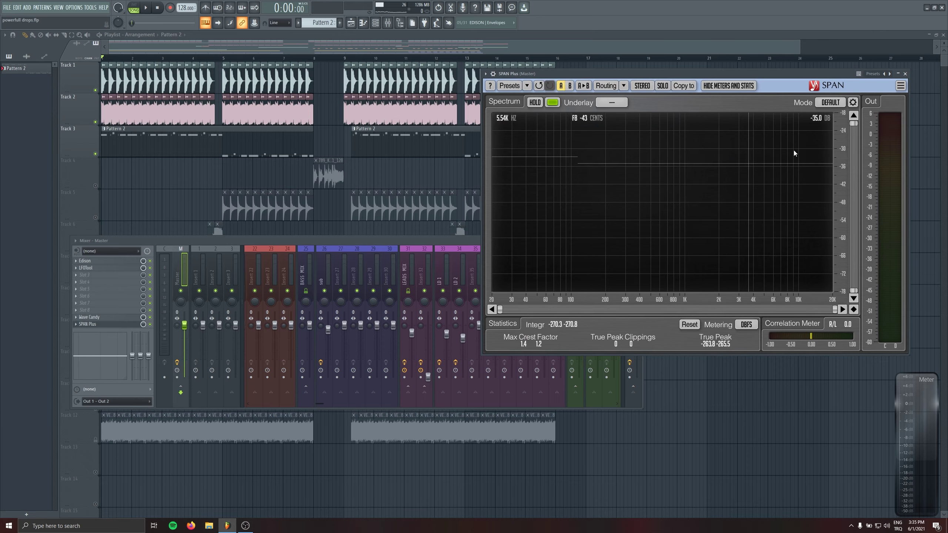
- Play the drop to watch the spectrum, then select the LEADS MIX channel
{"action": "key", "text": "space"}
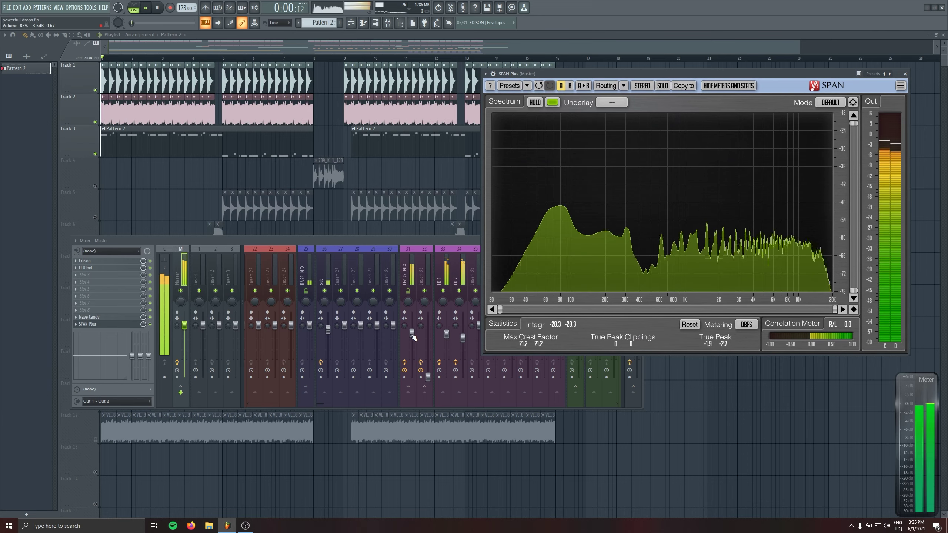
{"action": "left_click", "coordinate": [412, 335]}
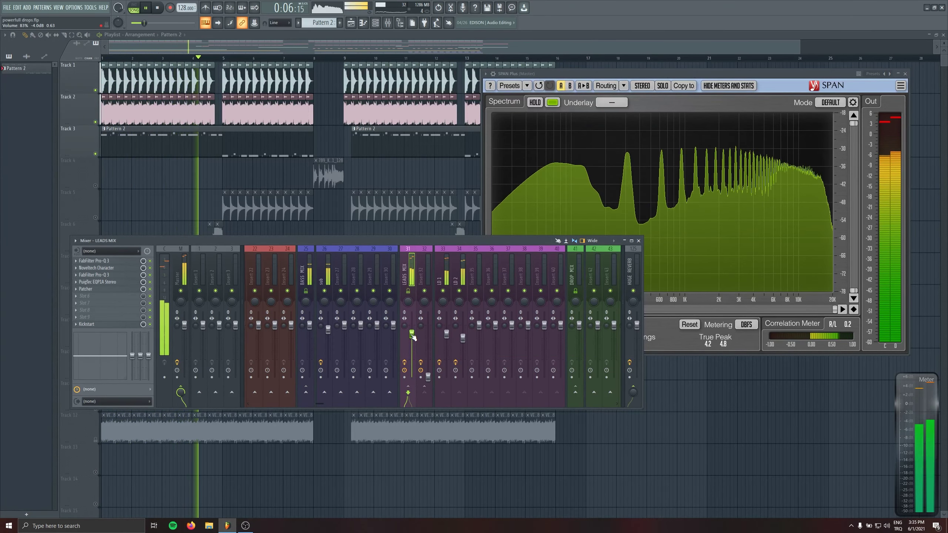
{"action": "key", "text": "space"}
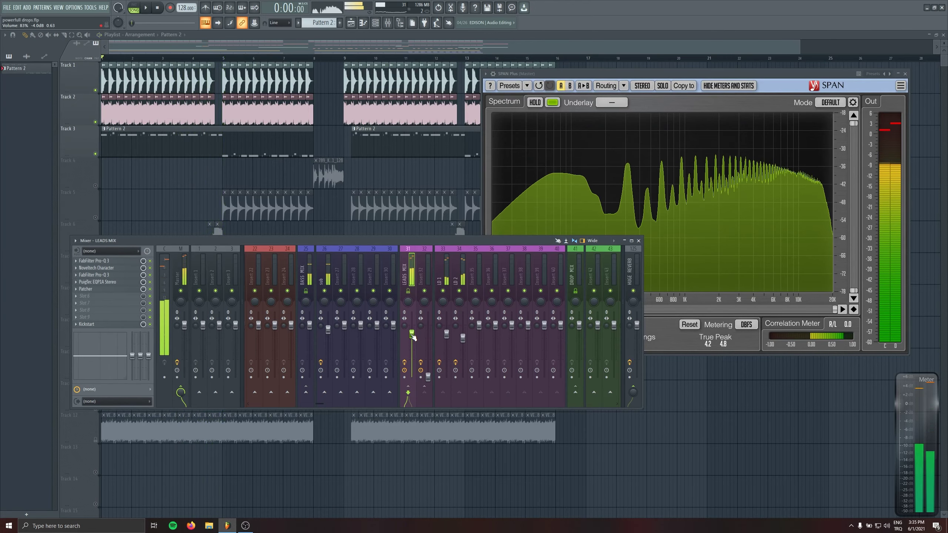
- Split the LEADS MIX Saturn 2 into three frequency bands and solo the middle band
{"action": "scroll", "coordinate": [96, 290], "scroll_direction": "down", "scroll_amount": 1}
{"action": "scroll", "coordinate": [96, 283], "scroll_direction": "down", "scroll_amount": 1}
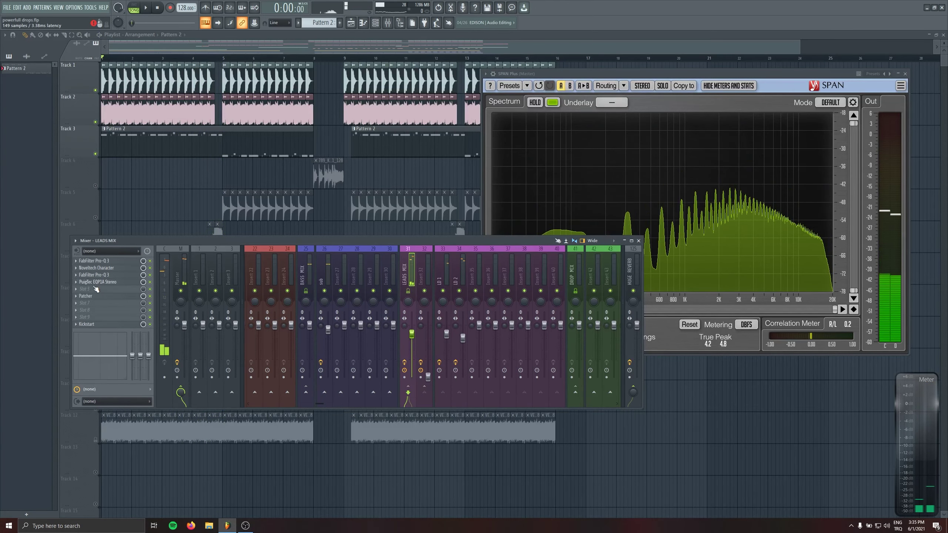
{"action": "scroll", "coordinate": [96, 275], "scroll_direction": "down", "scroll_amount": 1}
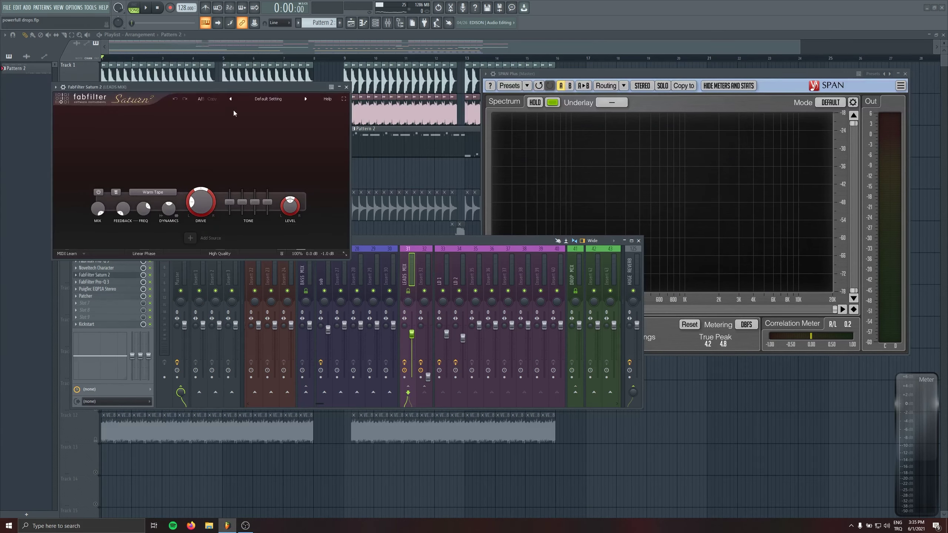
{"action": "left_click_drag", "start_coordinate": [228, 87], "coordinate": [276, 115]}
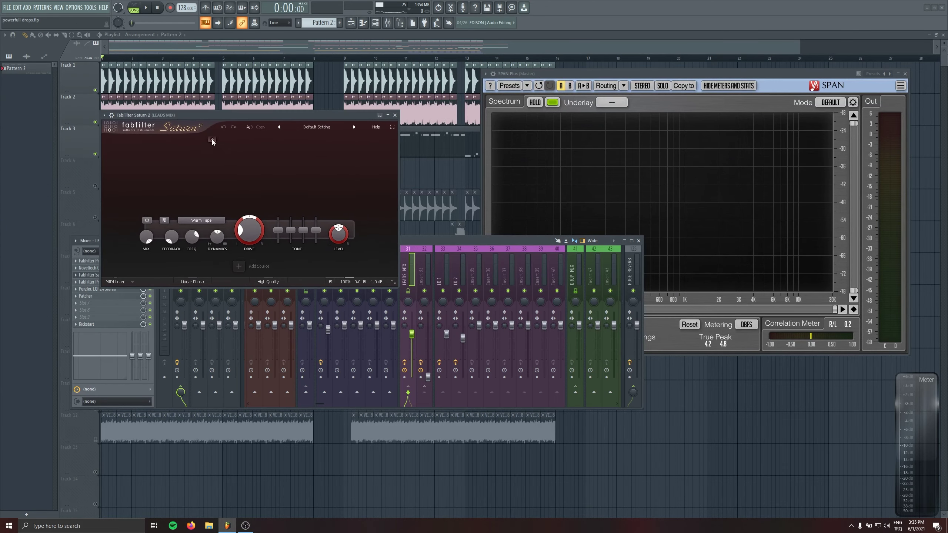
{"action": "left_click", "coordinate": [212, 139]}
{"action": "left_click_drag", "start_coordinate": [296, 154], "coordinate": [291, 154]}
{"action": "left_click", "coordinate": [214, 138]}
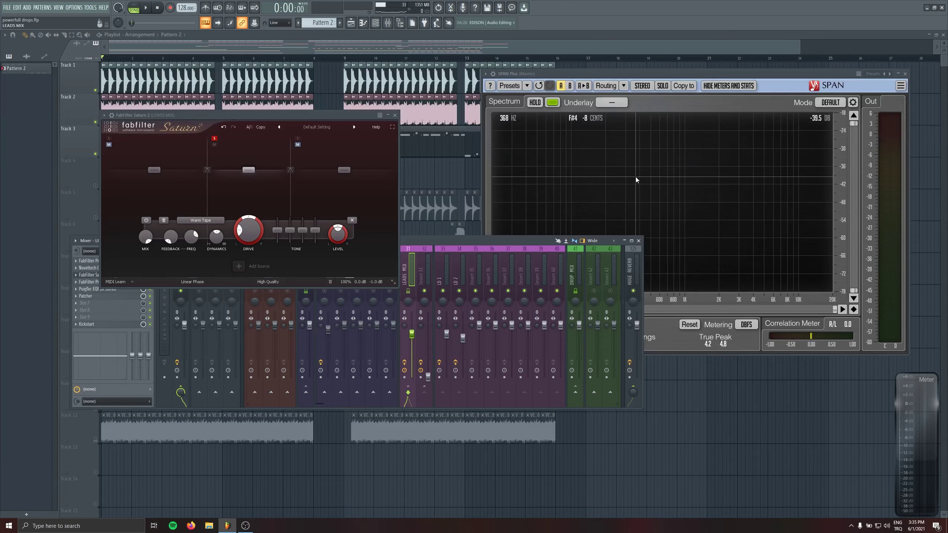
{"action": "key", "text": "space"}
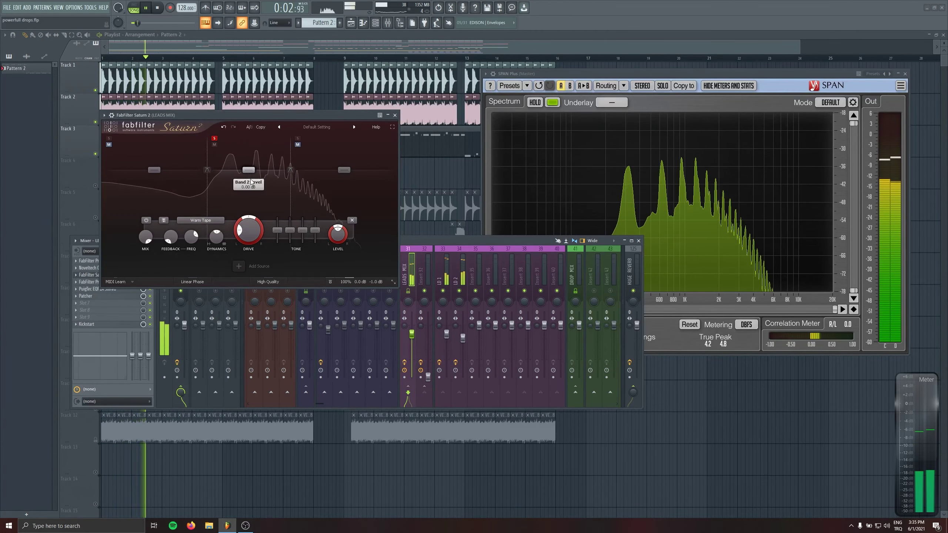
- Set band 2 drive ~35%, band 3 level +9 dB, band 2 level +3 dB, crossover ~230 Hz
{"action": "mouse_move", "coordinate": [247, 228]}
{"action": "left_mouse_down"}
{"action": "mouse_move", "coordinate": [247, 211]}
{"action": "mouse_move", "coordinate": [240, 228]}
{"action": "left_mouse_up"}
{"action": "left_click", "coordinate": [298, 138]}
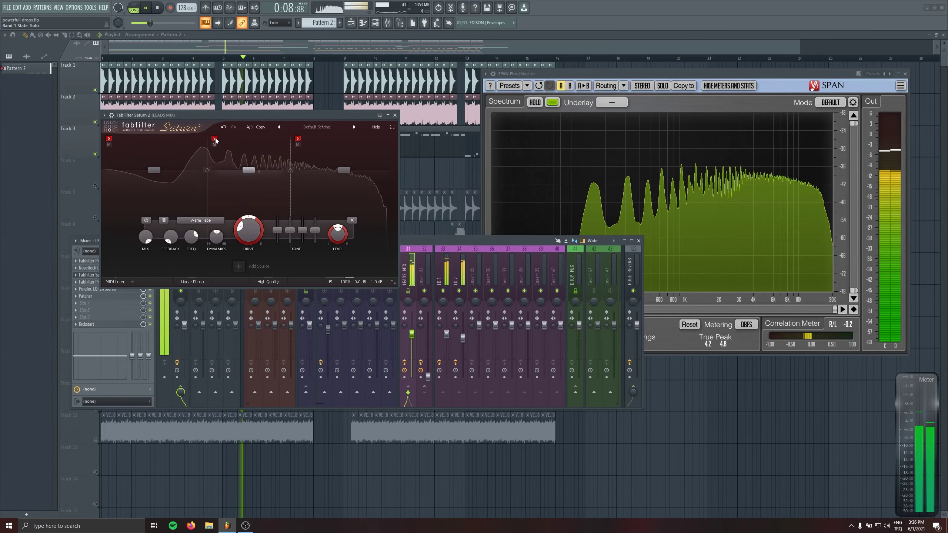
{"action": "left_click", "coordinate": [298, 138]}
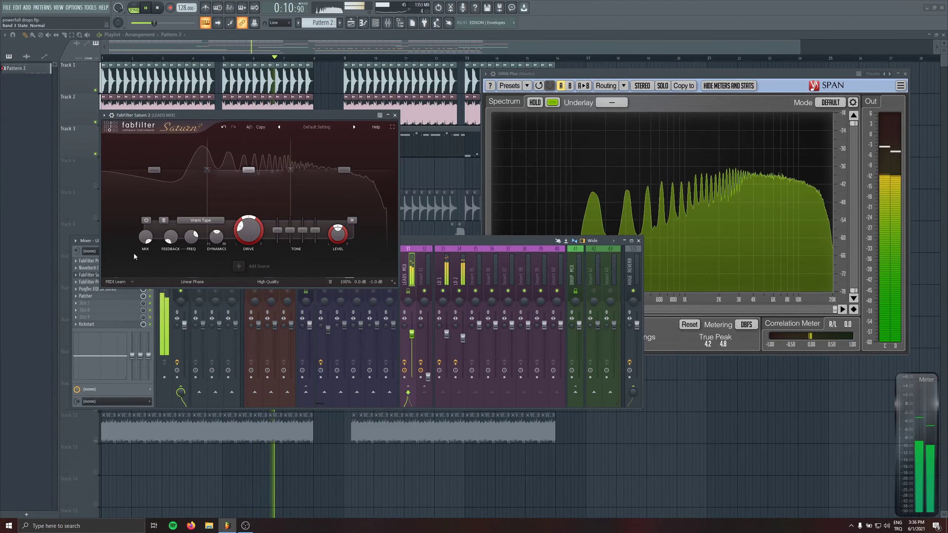
{"action": "left_click_drag", "start_coordinate": [185, 116], "coordinate": [287, 70]}
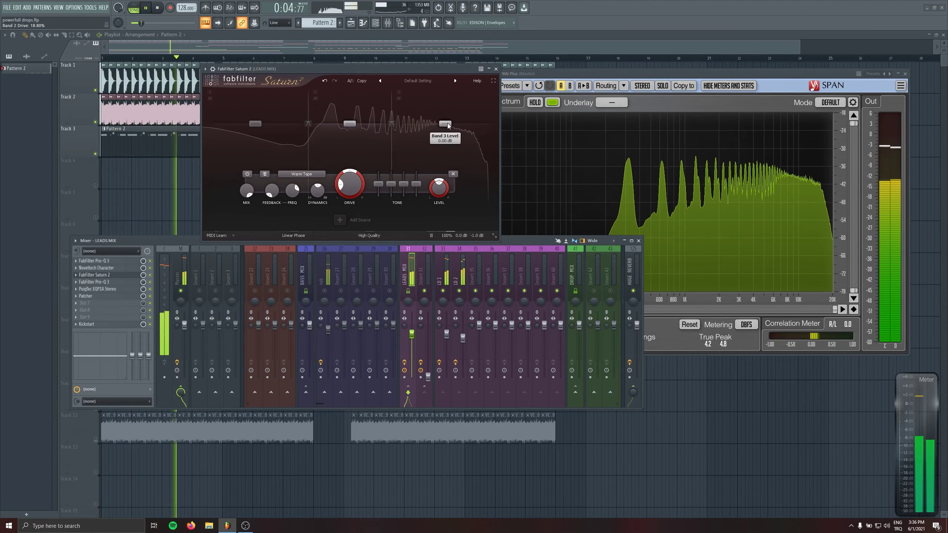
{"action": "left_click_drag", "start_coordinate": [447, 122], "coordinate": [448, 122]}
{"action": "left_click_drag", "start_coordinate": [350, 124], "coordinate": [316, 118]}
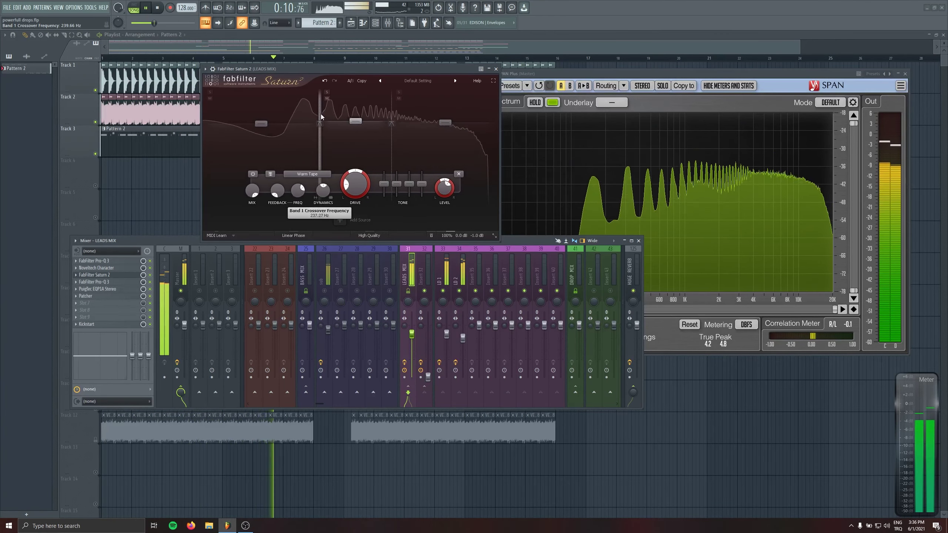
{"action": "left_click_drag", "start_coordinate": [316, 123], "coordinate": [319, 123]}
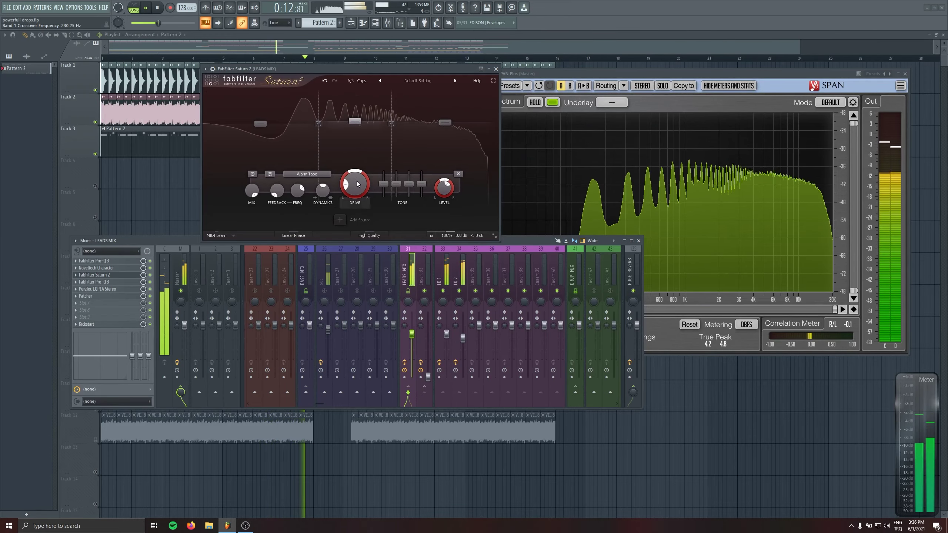
- Set band 2 drive to ~27%, band 1 level to -7.65 dB, and overall mix ~83%
{"action": "left_click_drag", "start_coordinate": [356, 183], "coordinate": [356, 180]}
{"action": "left_click", "coordinate": [436, 136]}
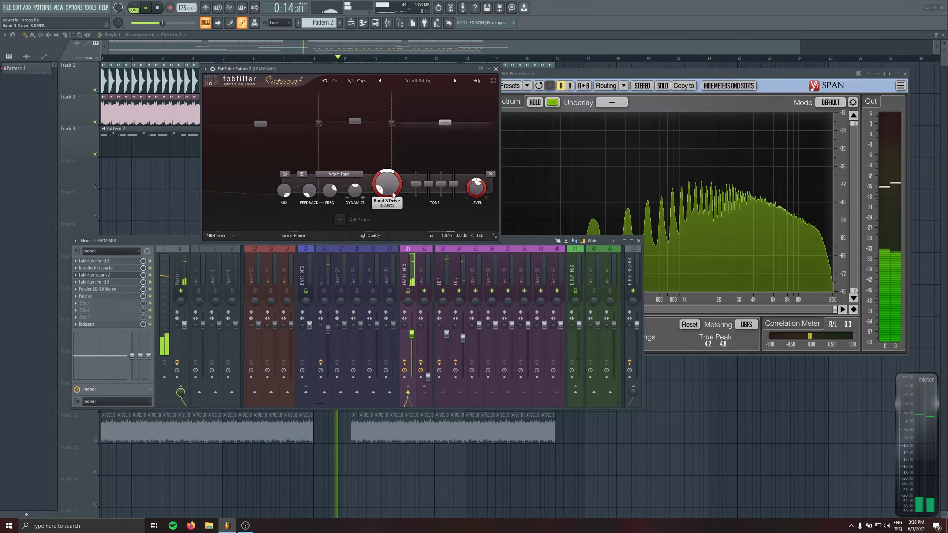
{"action": "left_click_drag", "start_coordinate": [261, 124], "coordinate": [261, 126]}
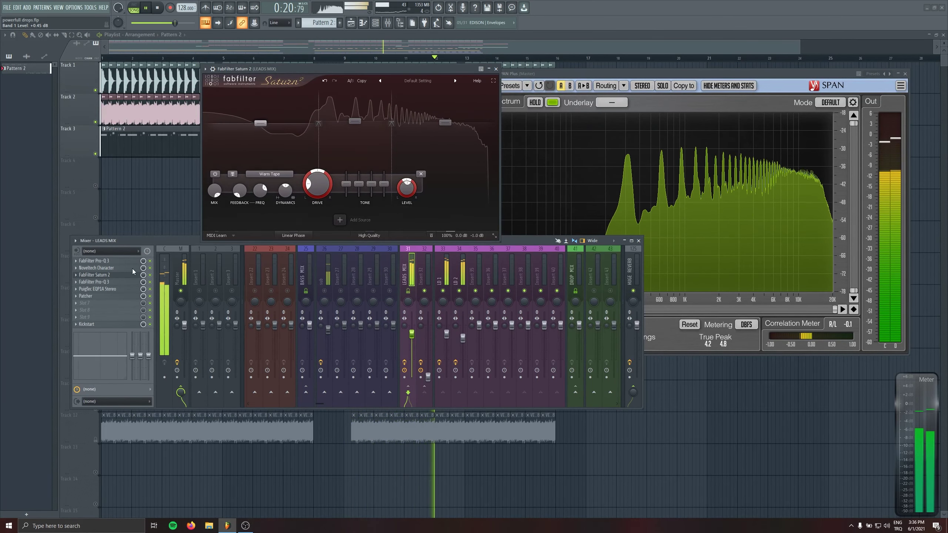
{"action": "mouse_move", "coordinate": [473, 236]}
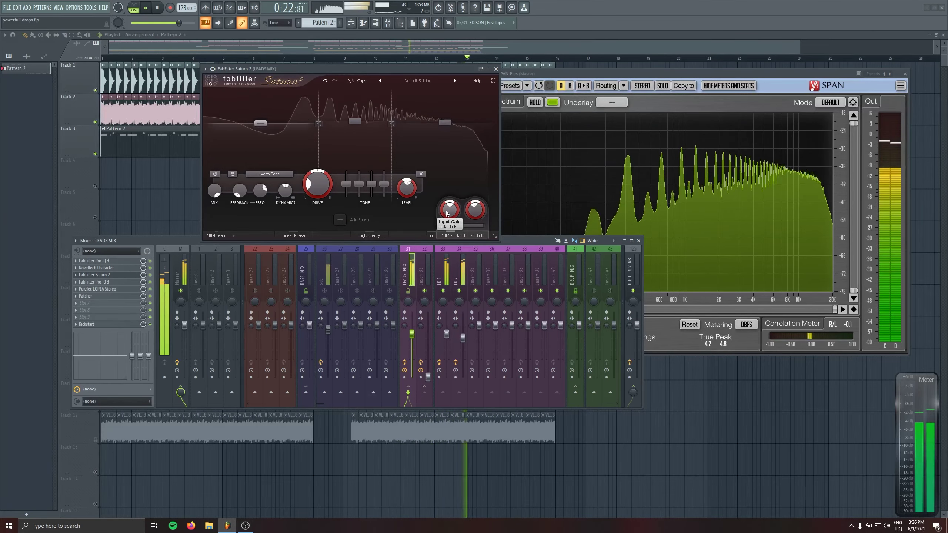
{"action": "left_click_drag", "start_coordinate": [477, 225], "coordinate": [405, 303]}
{"action": "left_click_drag", "start_coordinate": [455, 261], "coordinate": [468, 253]}
- Raise the existing Pro-Q 3 low cut to about 149 Hz and load another Pro-Q 3
{"action": "left_click", "coordinate": [111, 282]}
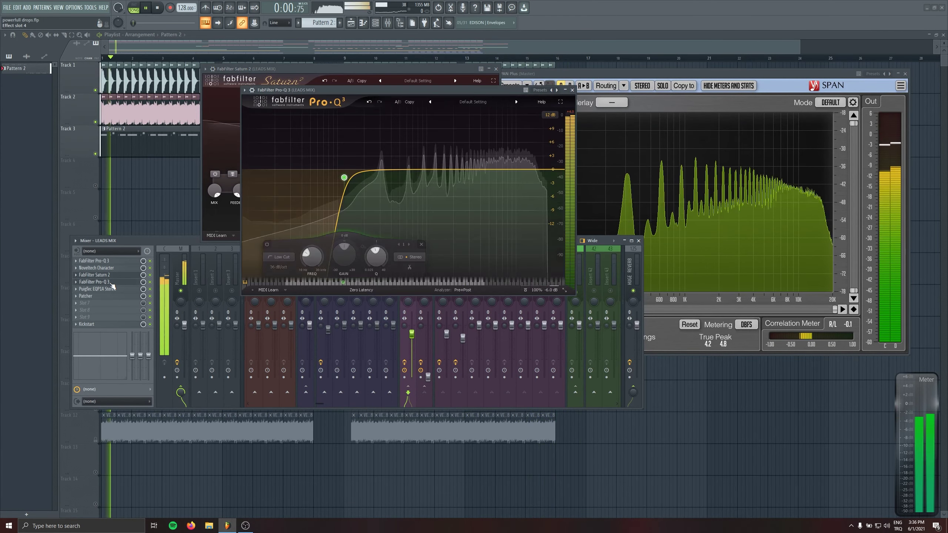
{"action": "left_click_drag", "start_coordinate": [360, 146], "coordinate": [363, 146]}
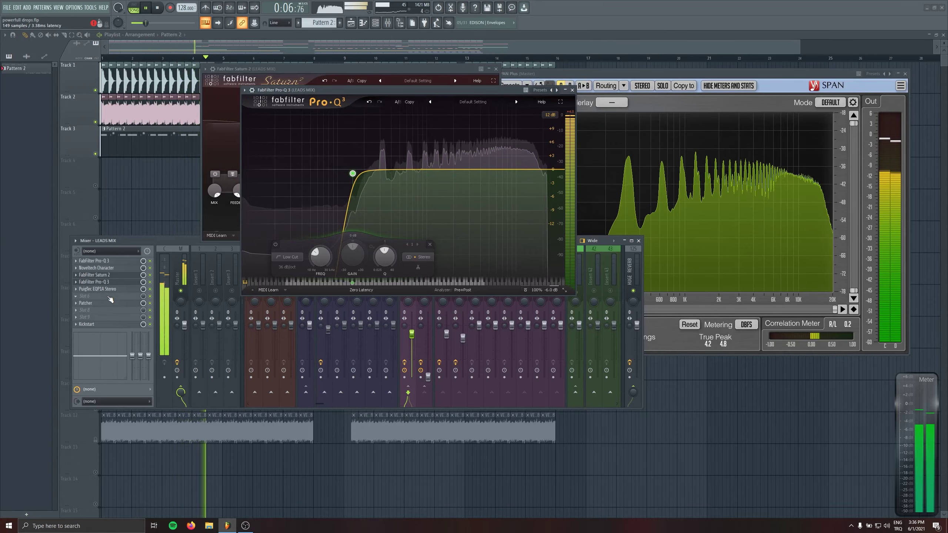
{"action": "left_click", "coordinate": [108, 299]}
{"action": "left_click", "coordinate": [184, 354]}
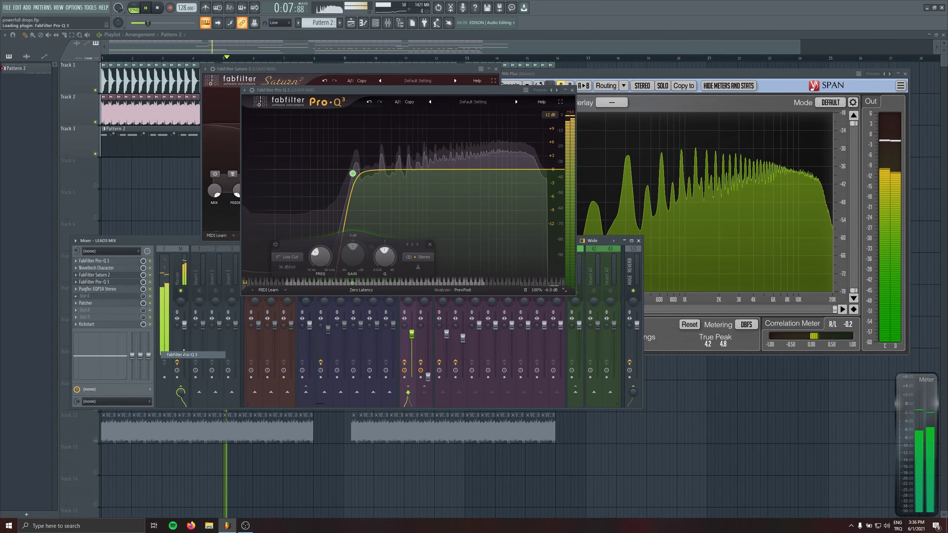
- Give the new Pro-Q 3 a steep low cut near 108 Hz and a +2.3 dB bell near 6.3 kHz
{"action": "key", "text": "space"}
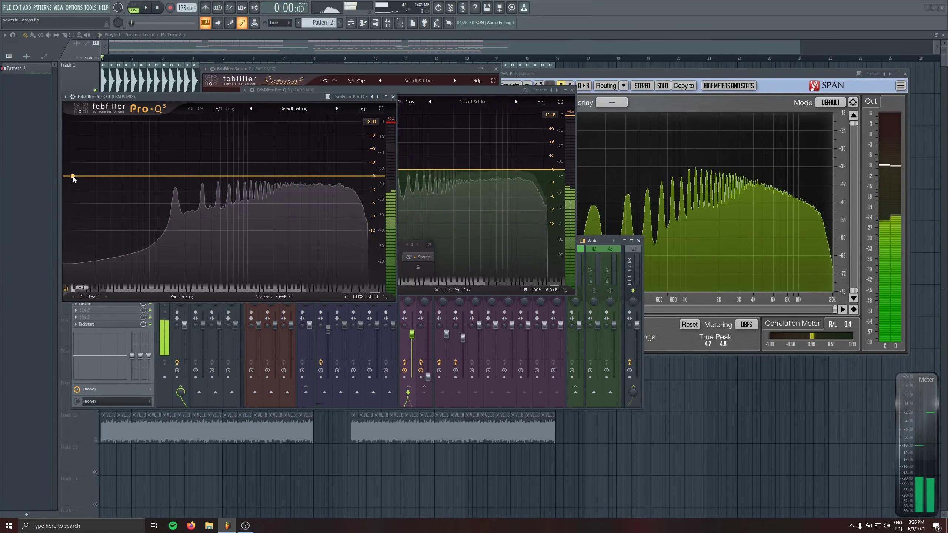
{"action": "left_click_drag", "start_coordinate": [73, 177], "coordinate": [160, 176]}
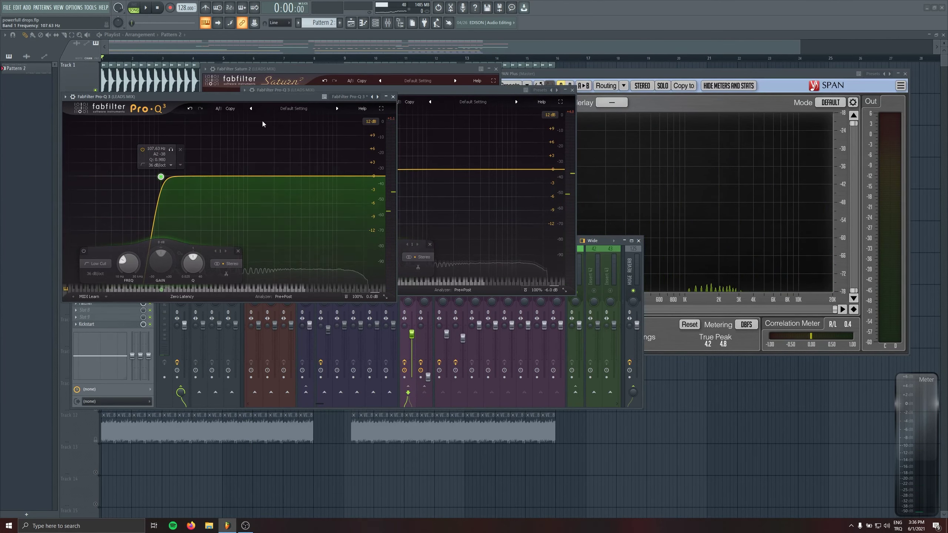
{"action": "left_click", "coordinate": [319, 161]}
{"action": "left_click_drag", "start_coordinate": [319, 160], "coordinate": [318, 168]}
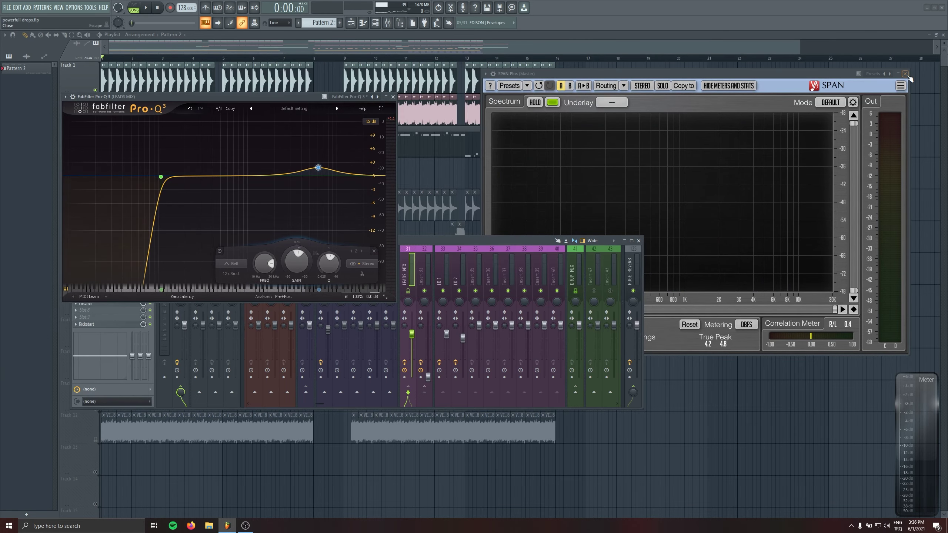
- Add a slightly lowered high shelf near 16 kHz to the newest Pro-Q 3, with all tracks unsoloed
{"action": "left_click", "coordinate": [906, 75]}
{"action": "left_click_drag", "start_coordinate": [108, 97], "coordinate": [527, 87]}
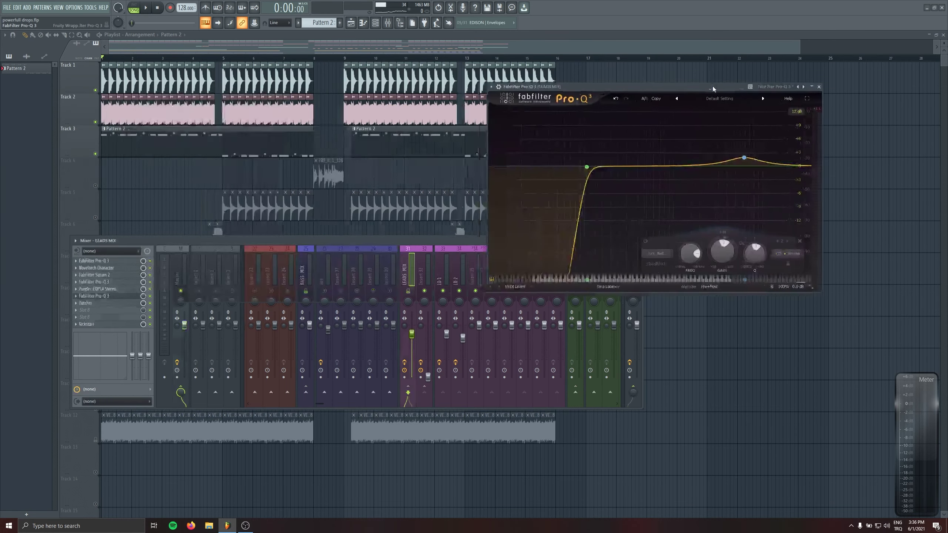
{"action": "key", "text": "s"}
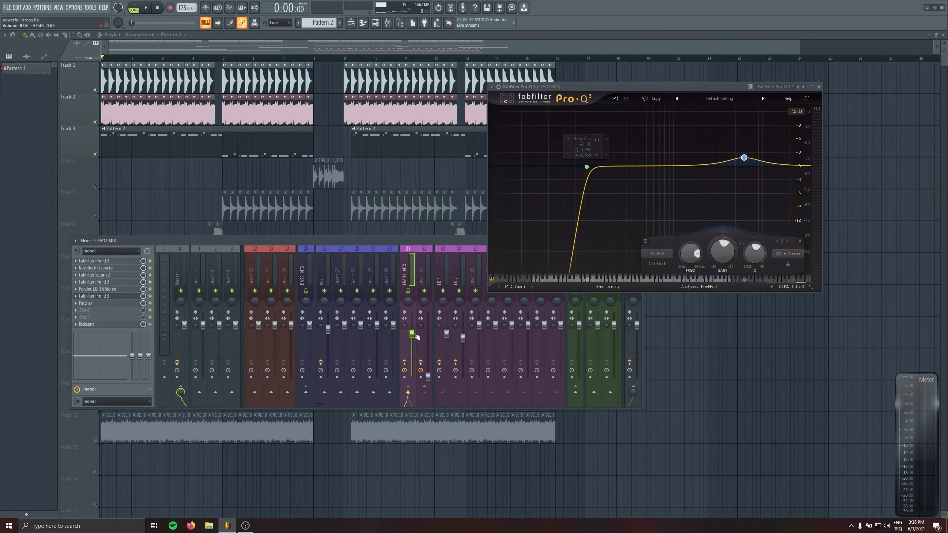
{"action": "key", "text": "space"}
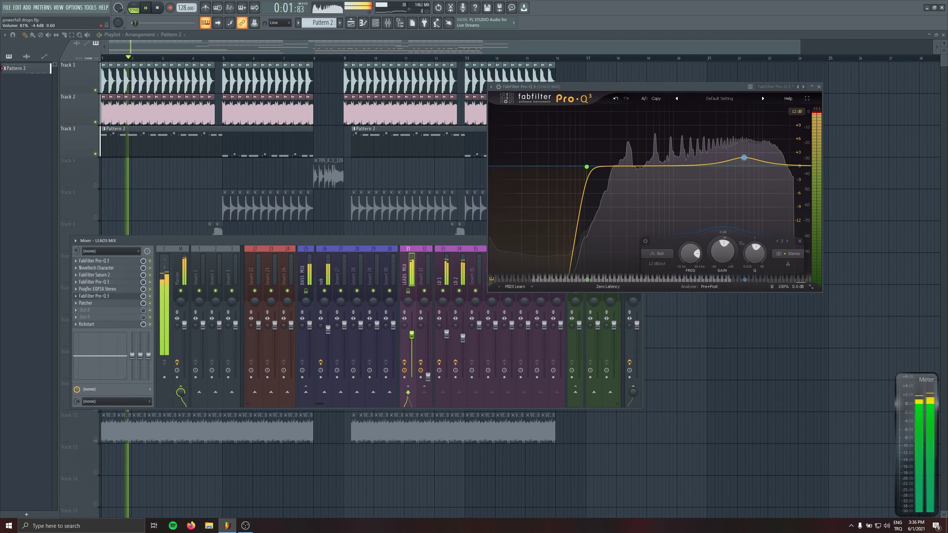
{"action": "mouse_move", "coordinate": [754, 159]}
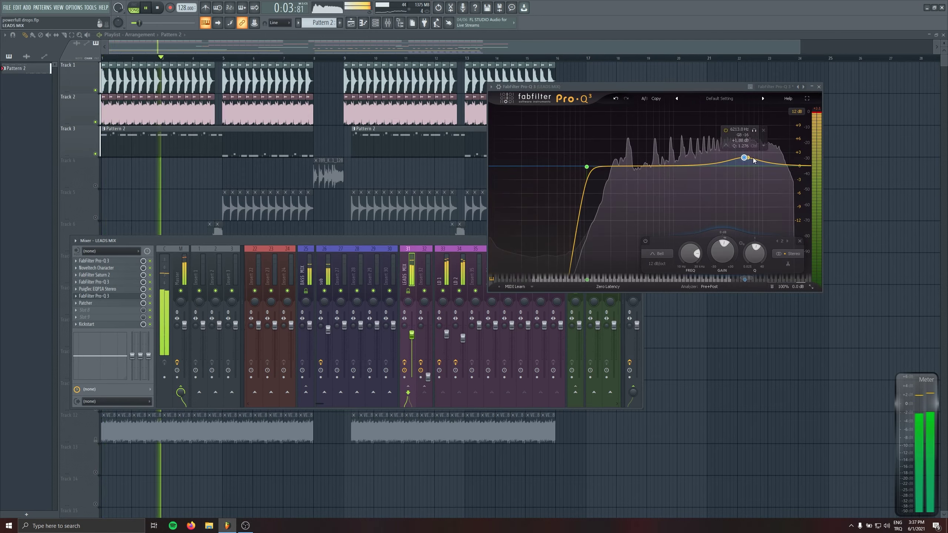
{"action": "scroll", "coordinate": [744, 158], "scroll_direction": "up", "scroll_amount": 3}
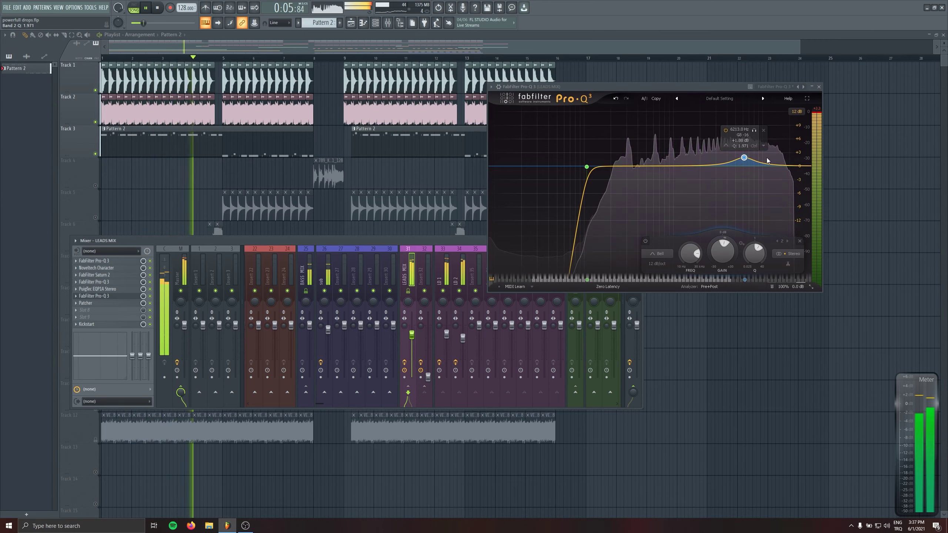
{"action": "double_click", "coordinate": [780, 162]}
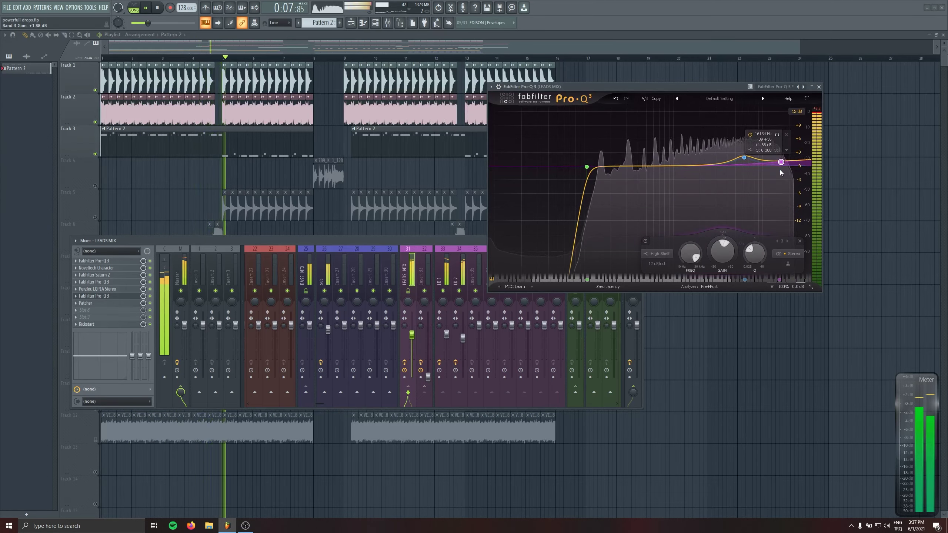
{"action": "left_click_drag", "start_coordinate": [780, 170], "coordinate": [780, 171]}
- Add a broad bell boost of about +2.9 dB near 290 Hz and audition it
{"action": "double_click", "coordinate": [682, 145]}
{"action": "left_click_drag", "start_coordinate": [682, 144], "coordinate": [625, 160]}
{"action": "scroll", "coordinate": [654, 149], "scroll_direction": "down", "scroll_amount": 1}
{"action": "key", "text": "space"}
{"action": "scroll", "coordinate": [652, 164], "scroll_direction": "up", "scroll_amount": 10}
{"action": "scroll", "coordinate": [639, 152], "scroll_direction": "down", "scroll_amount": 10}
{"action": "scroll", "coordinate": [626, 161], "scroll_direction": "up", "scroll_amount": 2}
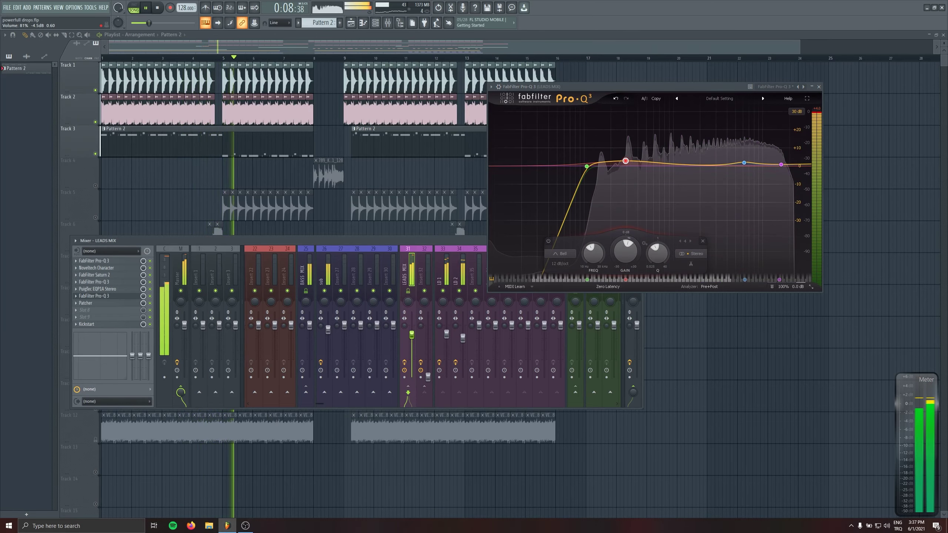
- Close Pro-Q 3 and the mixer, then unmute Track 4
{"action": "left_click", "coordinate": [819, 86]}
{"action": "key", "text": "F9"}
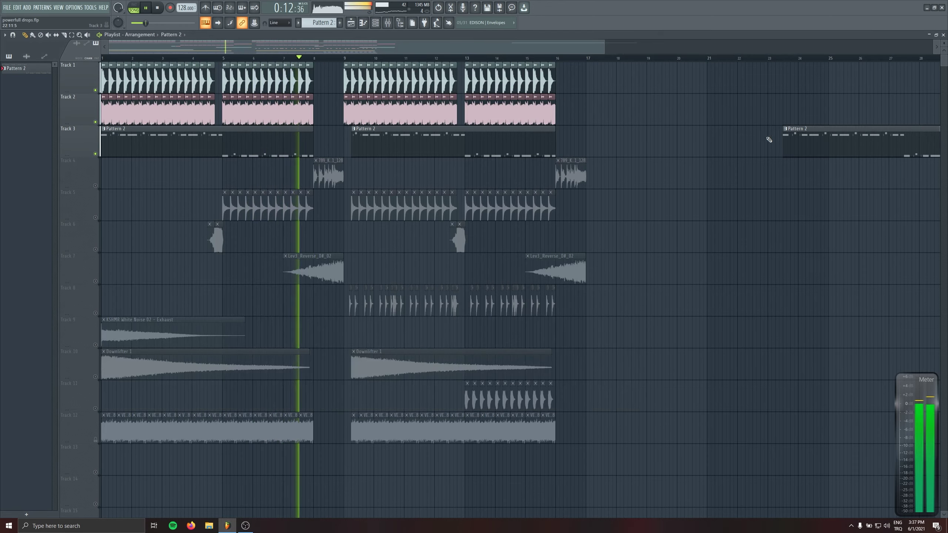
{"action": "key", "text": "space"}
{"action": "left_click", "coordinate": [96, 186]}
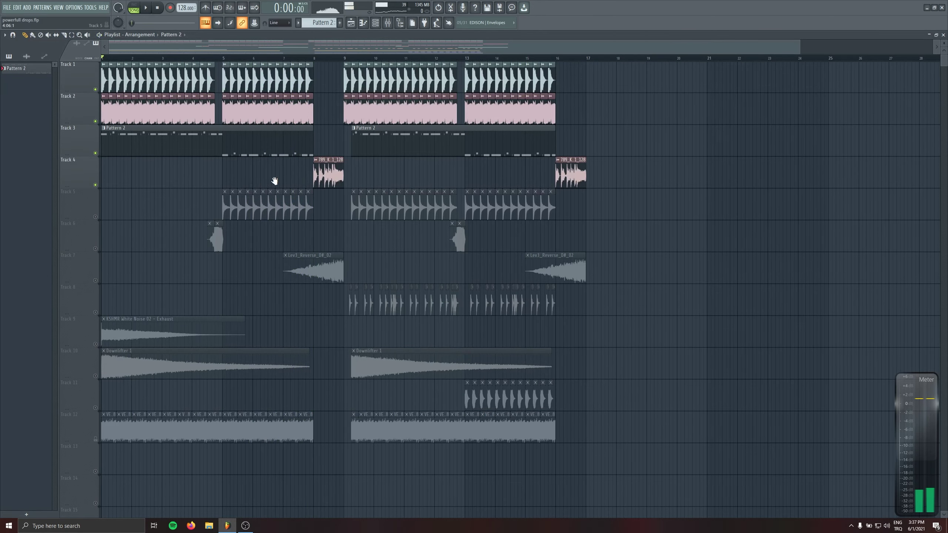
{"action": "scroll", "coordinate": [136, 63], "scroll_direction": "down", "scroll_amount": 1}
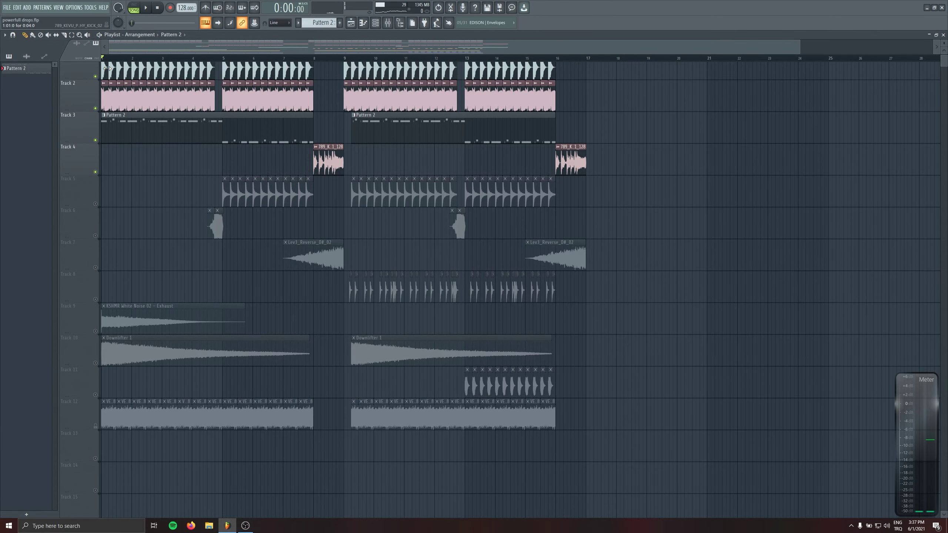
- Open SPAN on the Master insert and play the drop to watch its spectrum
{"action": "left_click", "coordinate": [388, 23]}
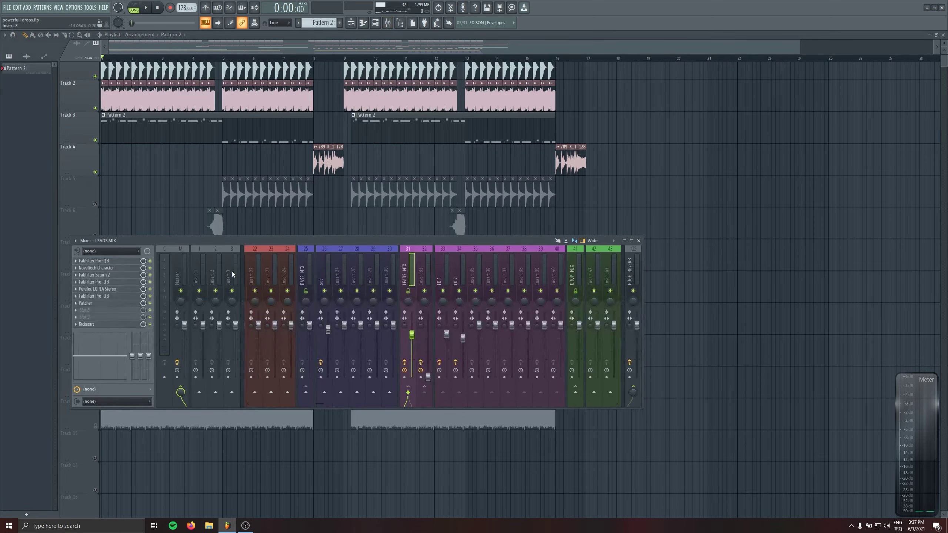
{"action": "left_click", "coordinate": [97, 325]}
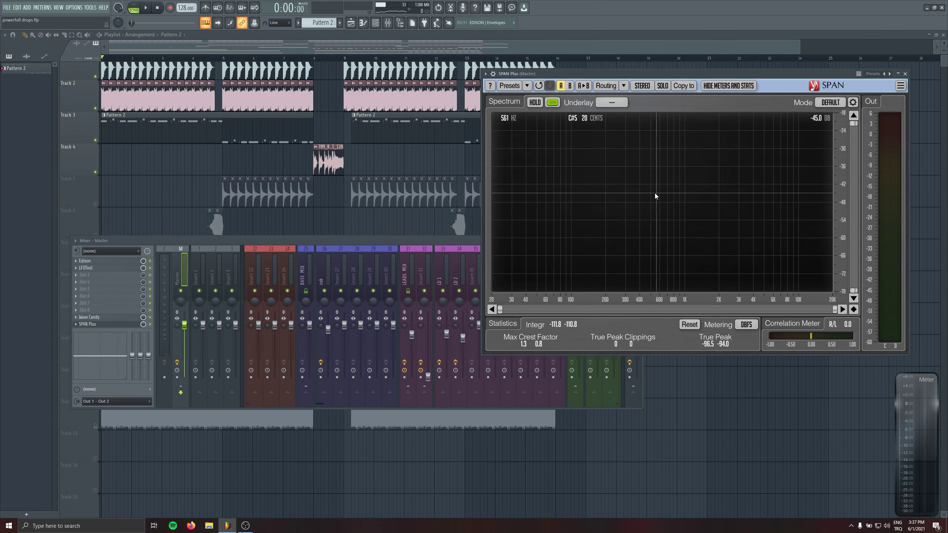
{"action": "key", "text": "space"}
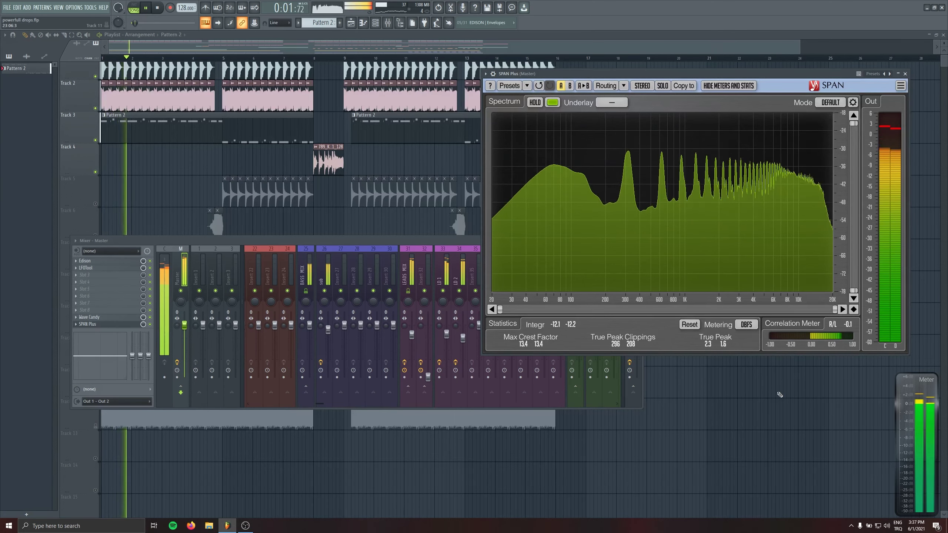
{"action": "left_click", "coordinate": [412, 336]}
{"action": "key", "text": "space"}
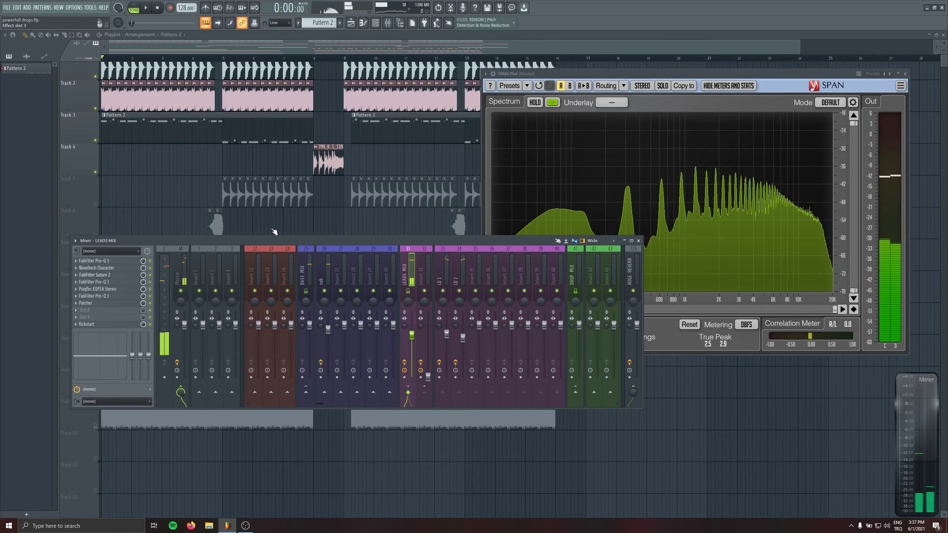
- Raise Saturn 2's band 2 level on LEADS MIX to +1.35 dB while listening
{"action": "key", "text": "space"}
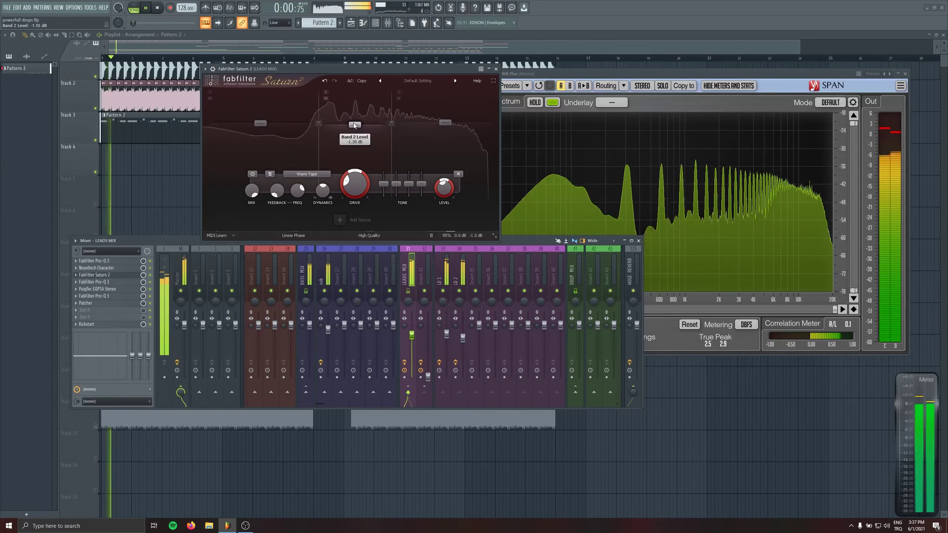
{"action": "left_click_drag", "start_coordinate": [353, 123], "coordinate": [354, 121]}
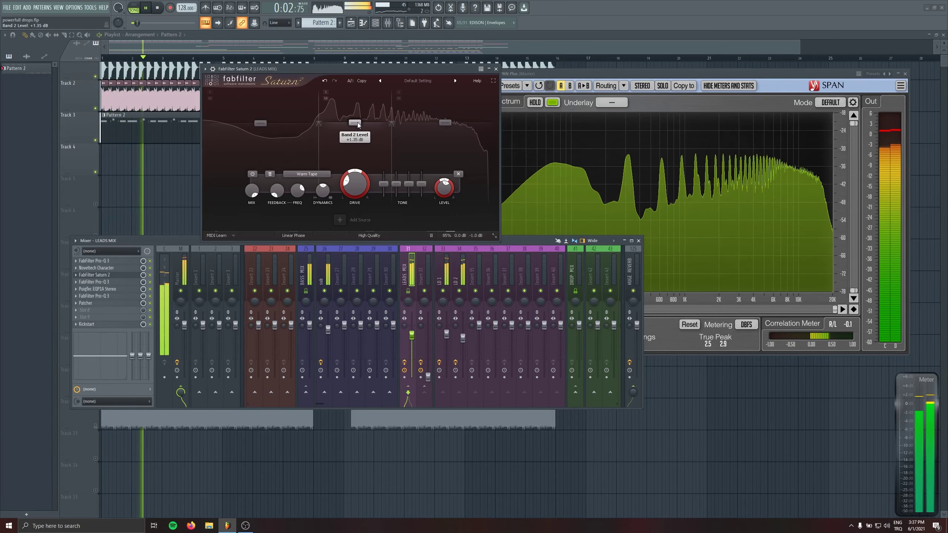
{"action": "key", "text": "space"}
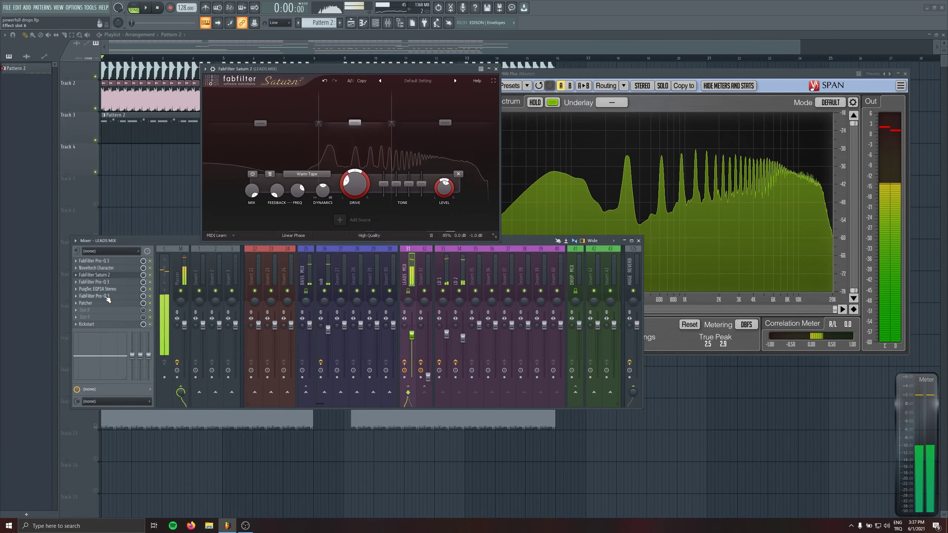
- Shape a LEADS MIX Pro-Q 3 band into a roughly 3.9 dB dip near 507 Hz
{"action": "left_click", "coordinate": [106, 297]}
{"action": "key", "text": "space"}
{"action": "scroll", "coordinate": [646, 130], "scroll_direction": "up", "scroll_amount": 4}
{"action": "left_click_drag", "start_coordinate": [646, 162], "coordinate": [627, 174]}
{"action": "scroll", "coordinate": [627, 120], "scroll_direction": "up", "scroll_amount": 3}
{"action": "key", "text": "space"}
{"action": "key", "text": "space"}
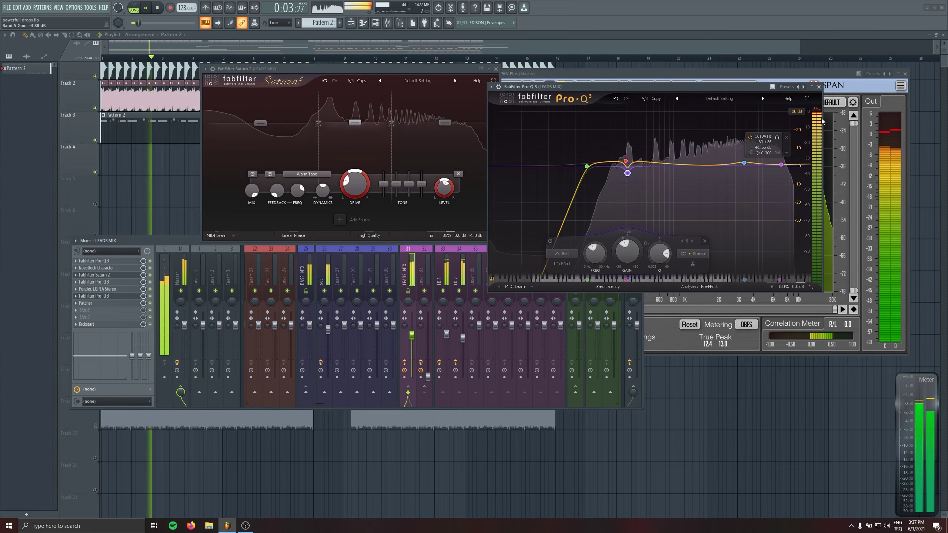
- Close Pro-Q 3, Saturn 2, the mixer and SPAN, returning to the arrangement start
{"action": "left_click", "coordinate": [818, 86]}
{"action": "left_click", "coordinate": [496, 69]}
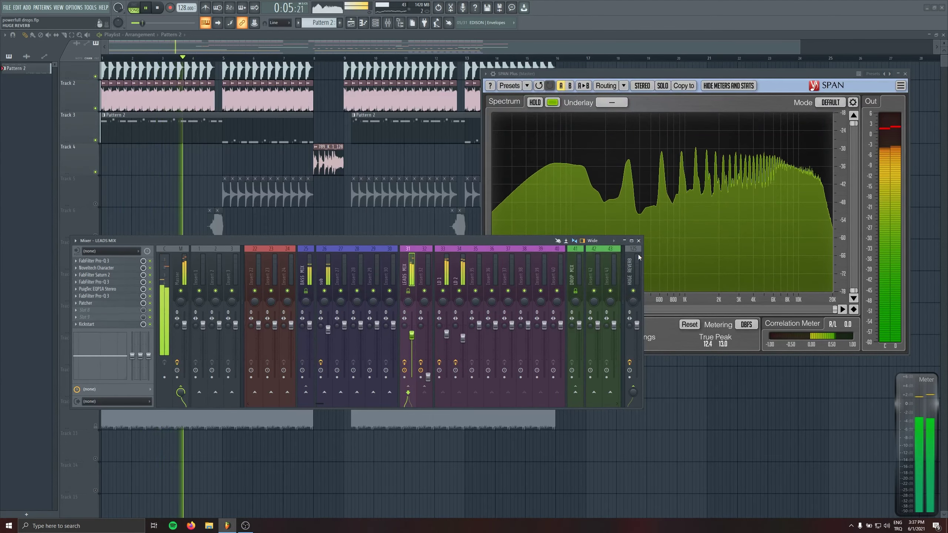
{"action": "left_click", "coordinate": [639, 240]}
{"action": "key", "text": "space"}
{"action": "key", "text": "Escape"}
{"action": "left_click_drag", "start_coordinate": [369, 219], "coordinate": [365, 234]}
{"action": "scroll", "coordinate": [149, 218], "scroll_direction": "up", "scroll_amount": 1}
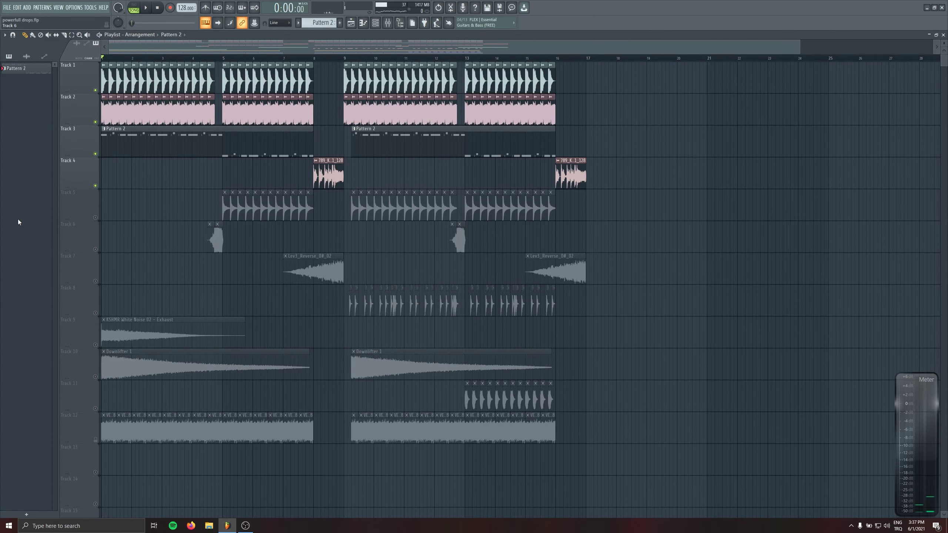
- Unmute Track 9 and open the KSHMR White Noise channel settings
{"action": "left_click", "coordinate": [96, 345]}
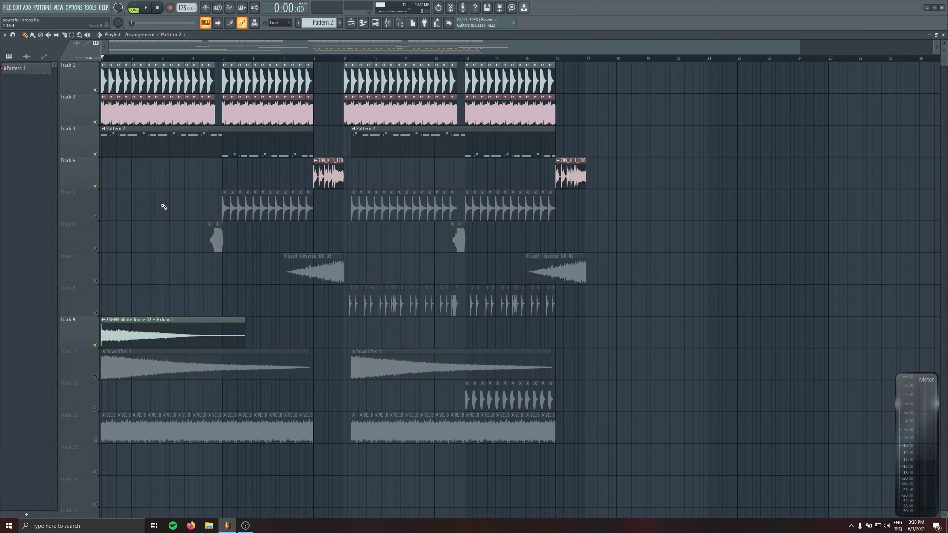
{"action": "scroll", "coordinate": [250, 239], "scroll_direction": "down", "scroll_amount": 1}
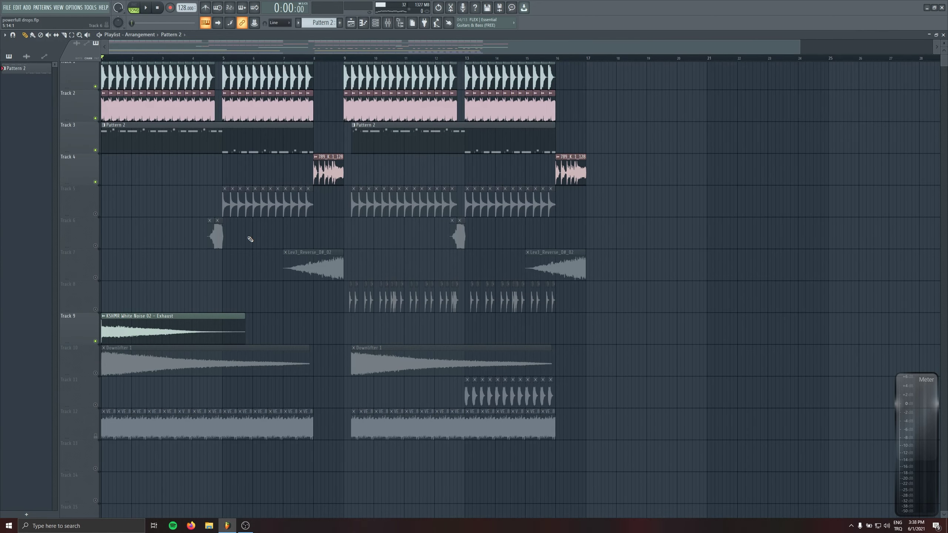
{"action": "key", "text": "space"}
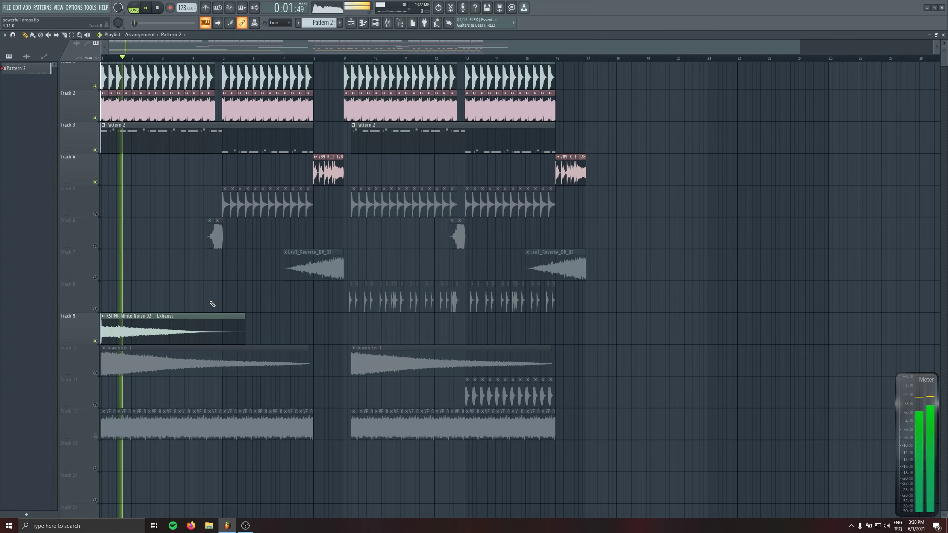
{"action": "left_click", "coordinate": [208, 330]}
{"action": "double_click", "coordinate": [208, 329]}
{"action": "key", "text": "space"}
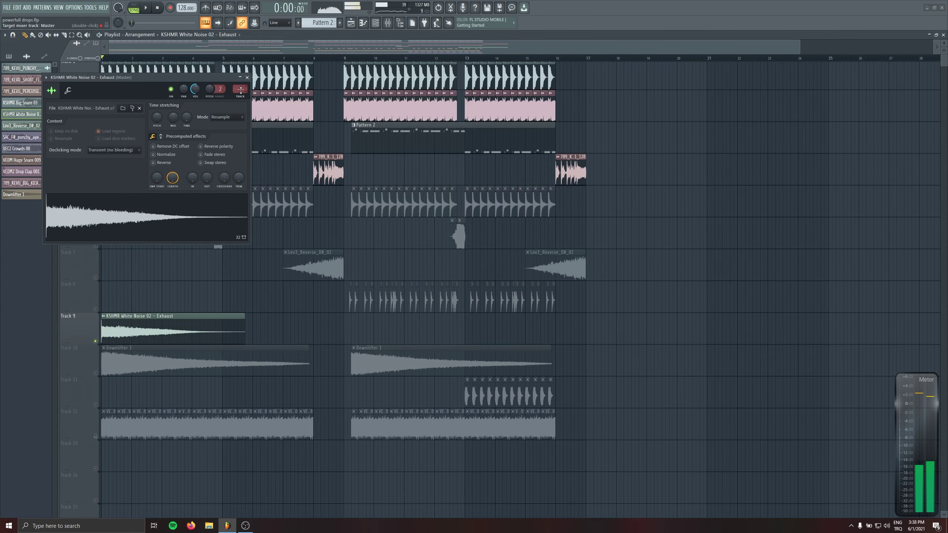
- Route the white noise to mixer insert 71 (Exhaust) and load Kickstart there
{"action": "left_click_drag", "start_coordinate": [241, 90], "coordinate": [241, 60]}
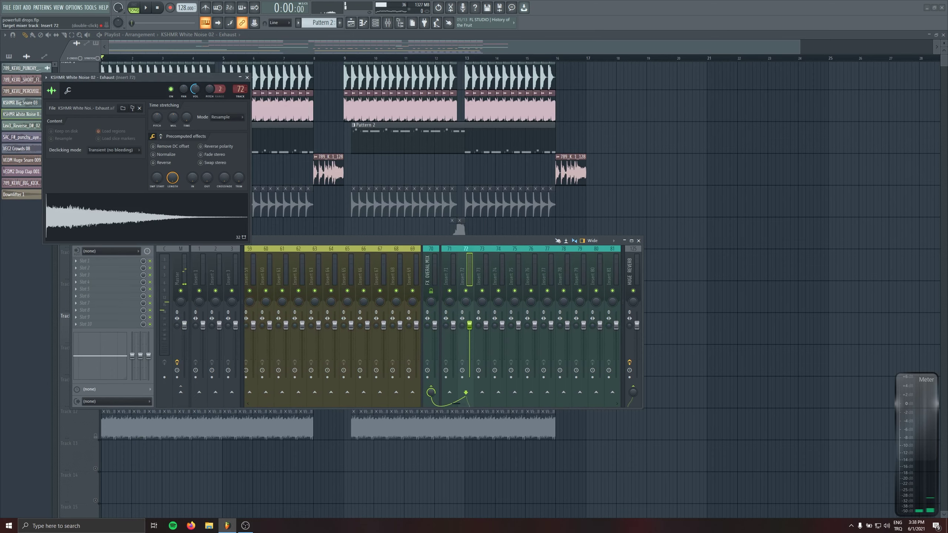
{"action": "left_click", "coordinate": [84, 296]}
{"action": "left_click", "coordinate": [203, 368]}
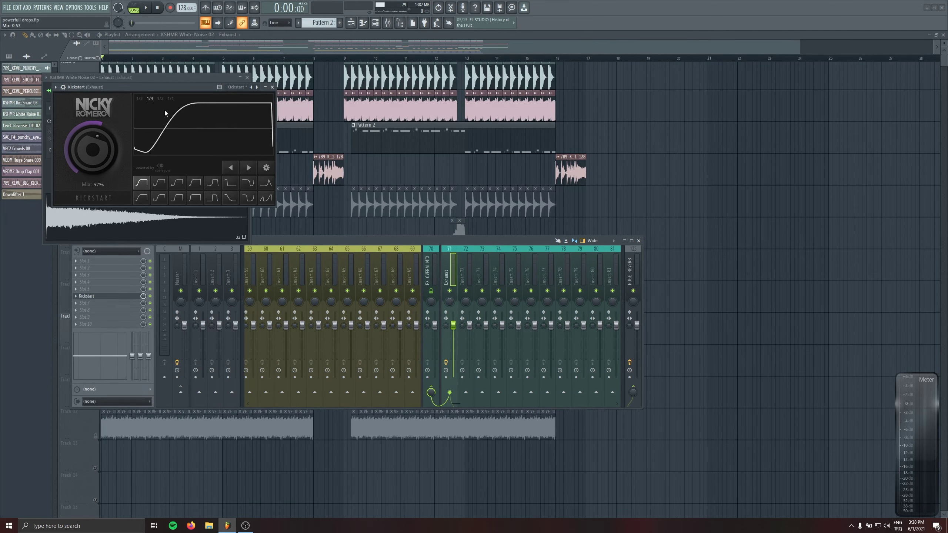
{"action": "left_click_drag", "start_coordinate": [180, 86], "coordinate": [228, 131]}
{"action": "left_click", "coordinate": [320, 132]}
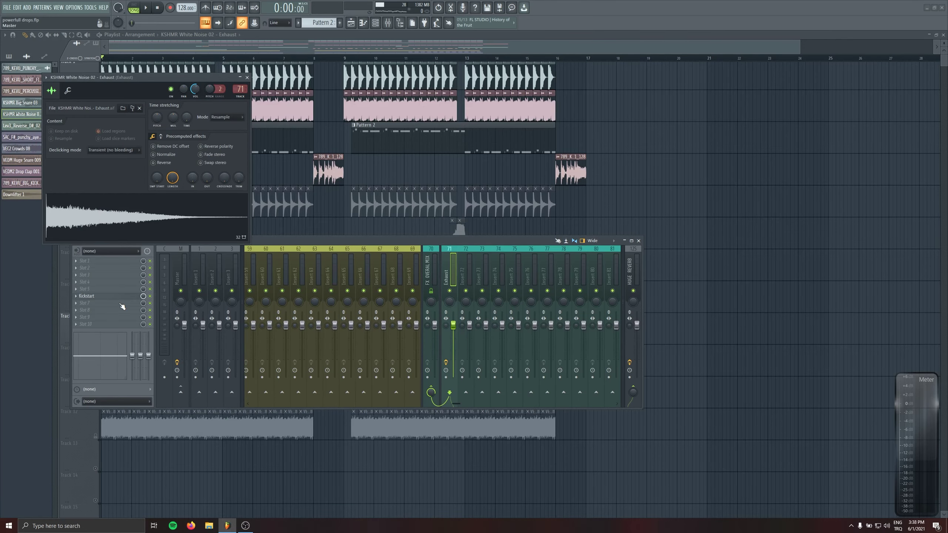
- Load Fruity Parametric EQ 2 in Exhaust slot 1 with the '20Hz + 18kHz cut' preset
{"action": "left_click", "coordinate": [247, 77]}
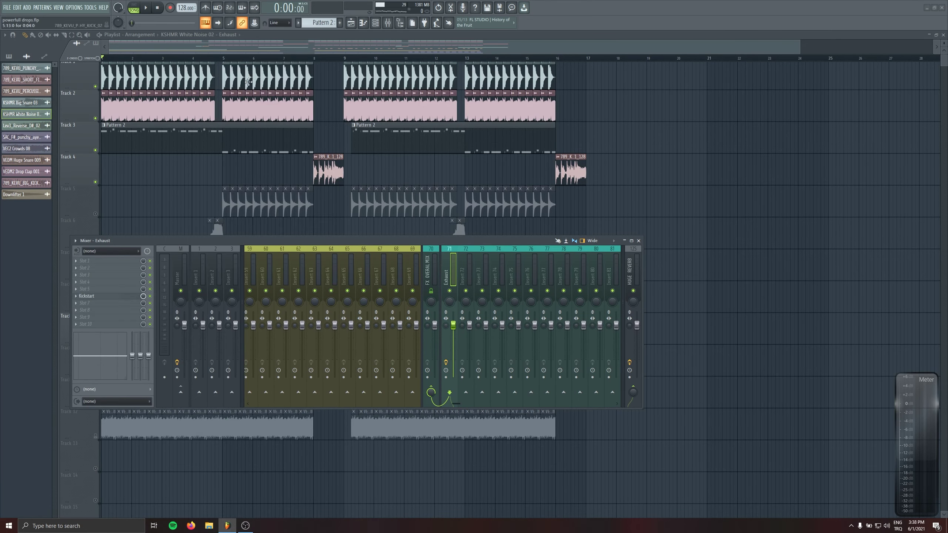
{"action": "left_click", "coordinate": [84, 260]}
{"action": "left_click", "coordinate": [191, 501]}
{"action": "left_click", "coordinate": [7, 39]}
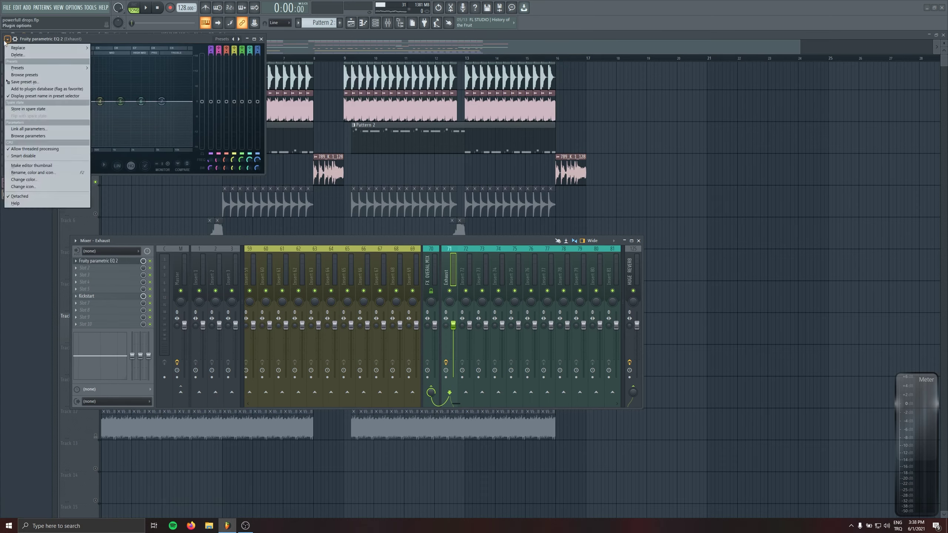
{"action": "mouse_move", "coordinate": [57, 70]}
{"action": "left_click", "coordinate": [113, 137]}
{"action": "left_click_drag", "start_coordinate": [106, 53], "coordinate": [230, 129]}
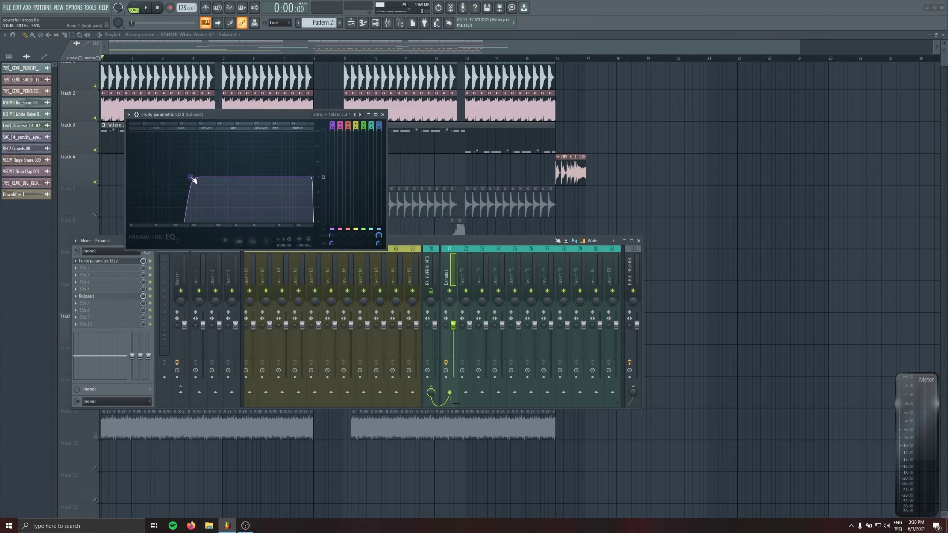
{"action": "left_click", "coordinate": [376, 115]}
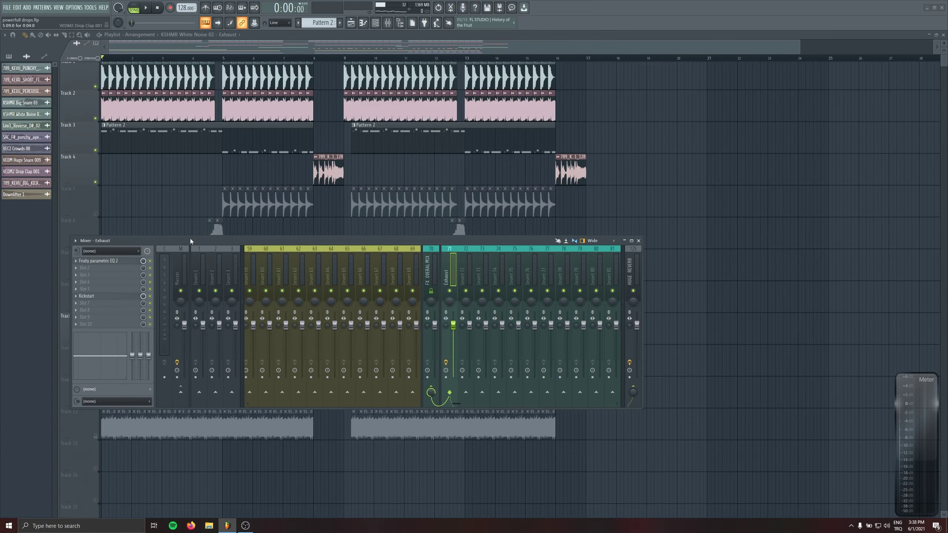
- Add Fruity Stereo Shaper in slot 2, solo Exhaust, and compare it bypassed
{"action": "left_click", "coordinate": [119, 270]}
{"action": "left_click", "coordinate": [258, 249]}
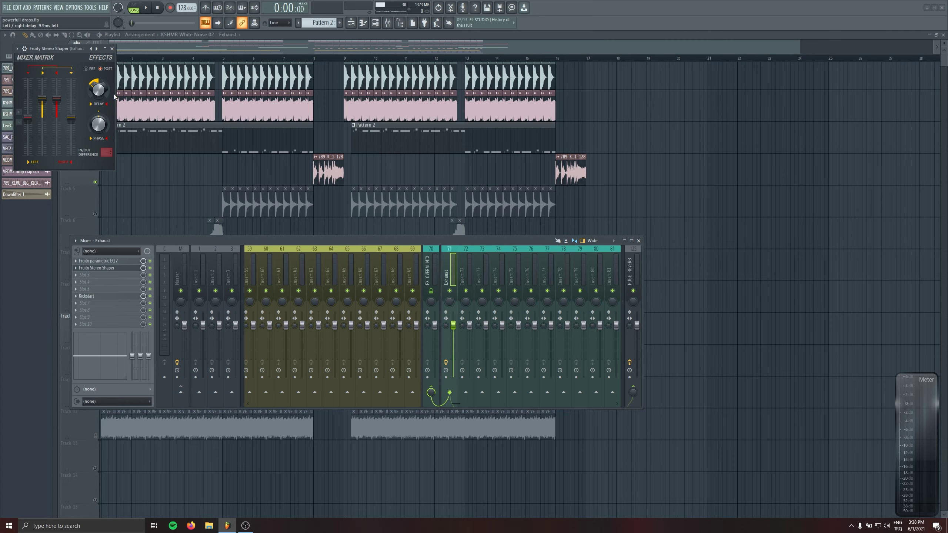
{"action": "key", "text": "alt+s"}
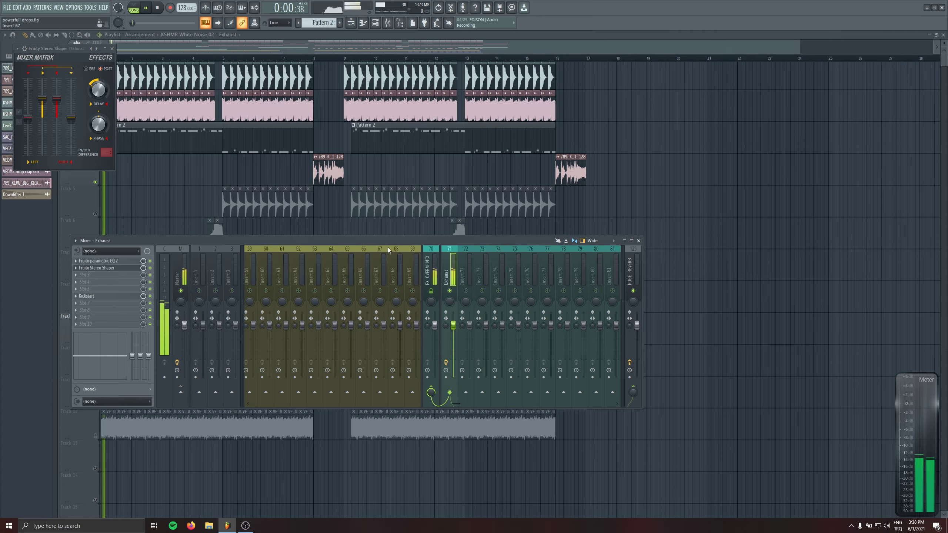
{"action": "left_click", "coordinate": [150, 268]}
{"action": "key", "text": "space"}
{"action": "key", "text": "space"}
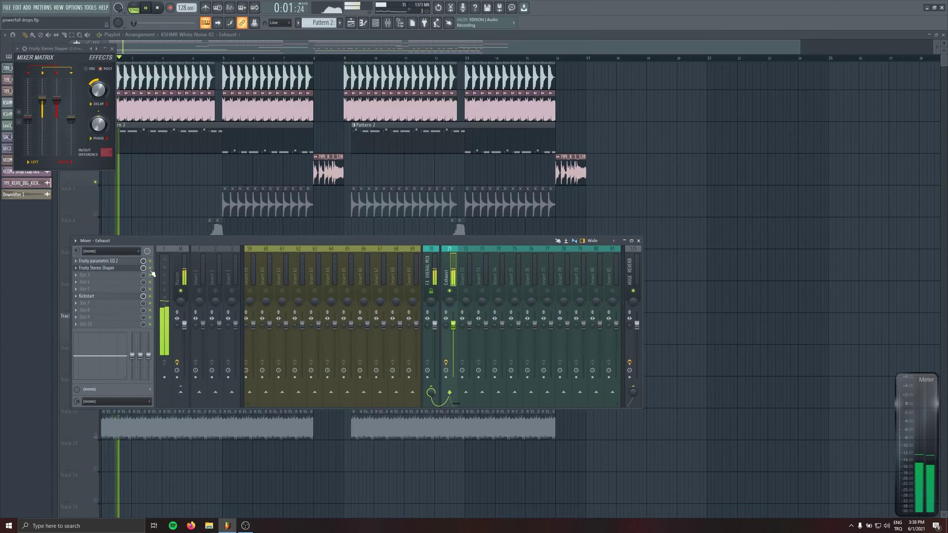
{"action": "key", "text": "space"}
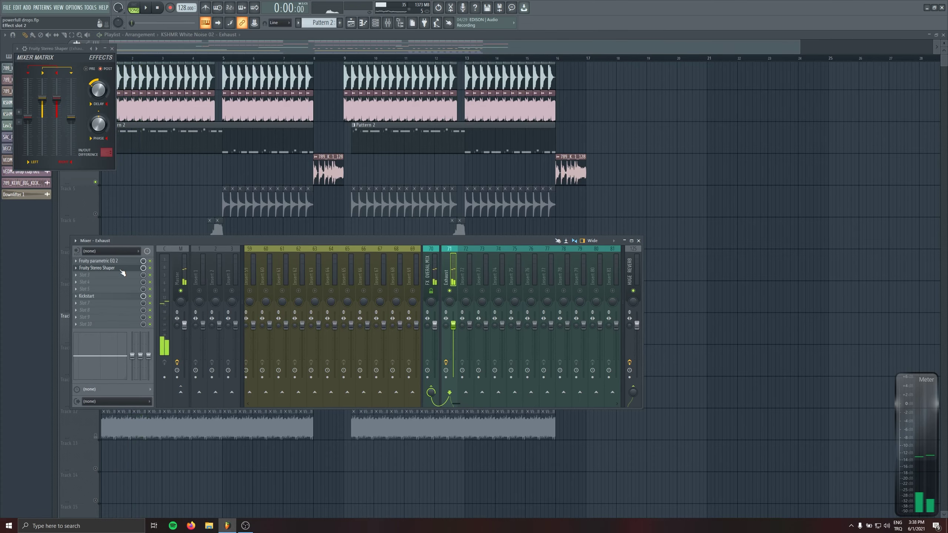
- Add CamelCrusher to the Exhaust insert and switch it to the British Clean patch
{"action": "left_click", "coordinate": [120, 263]}
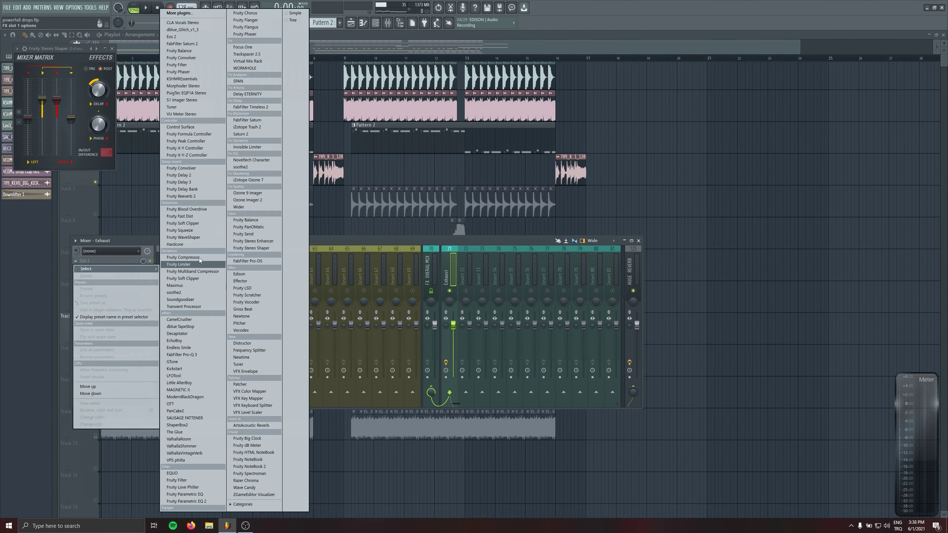
{"action": "left_click", "coordinate": [191, 319]}
{"action": "key", "text": "space"}
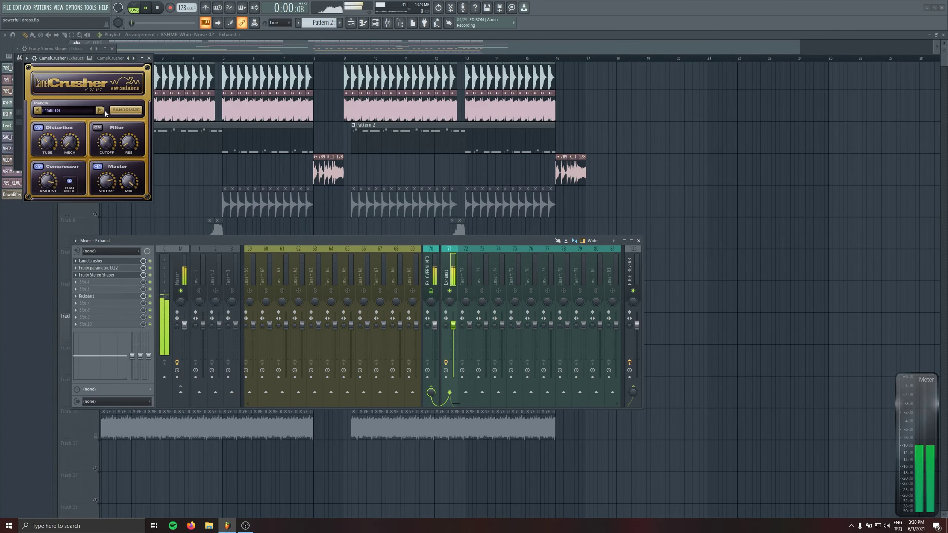
{"action": "key", "text": "space"}
{"action": "left_click", "coordinate": [101, 110]}
{"action": "key", "text": "space"}
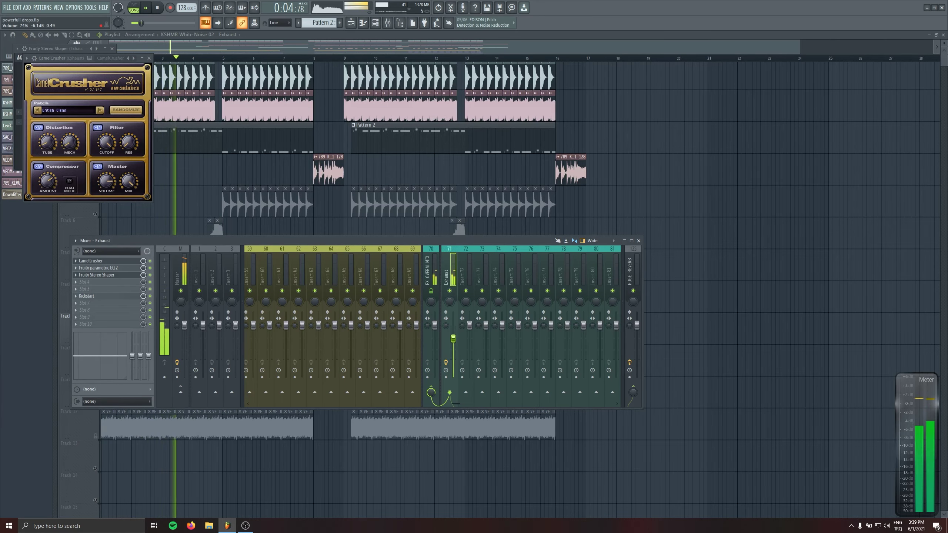
- Close the CamelCrusher window and the mixer to return to the playlist
{"action": "key", "text": "F9"}
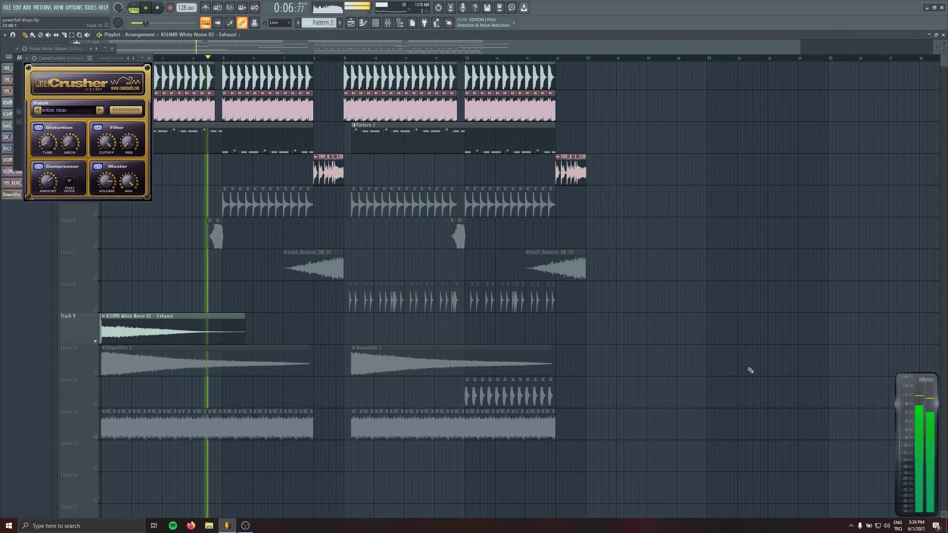
{"action": "left_click", "coordinate": [153, 58]}
{"action": "key", "text": "F9"}
{"action": "key", "text": "F9"}
- Route Downlifter 1 to its own mixer insert 72 and name it WN
{"action": "key", "text": "space"}
{"action": "left_click", "coordinate": [111, 49]}
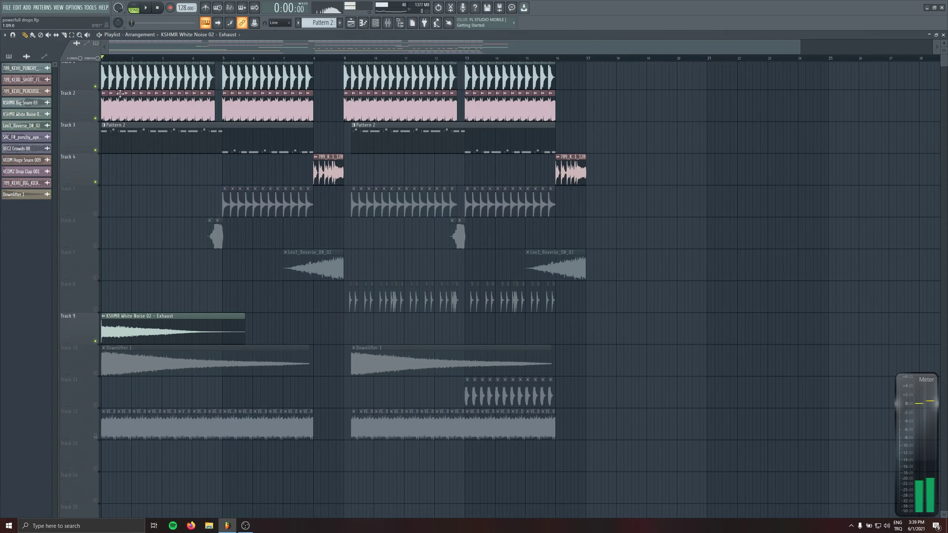
{"action": "key", "text": "F9"}
{"action": "key", "text": "F9"}
{"action": "left_click", "coordinate": [160, 366]}
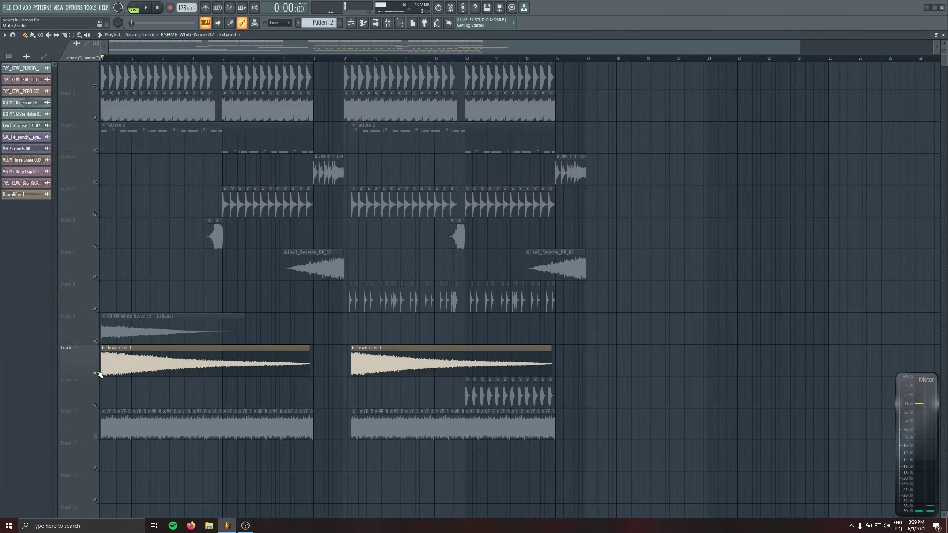
{"action": "double_click", "coordinate": [160, 366]}
{"action": "key", "text": "ctrl+l"}
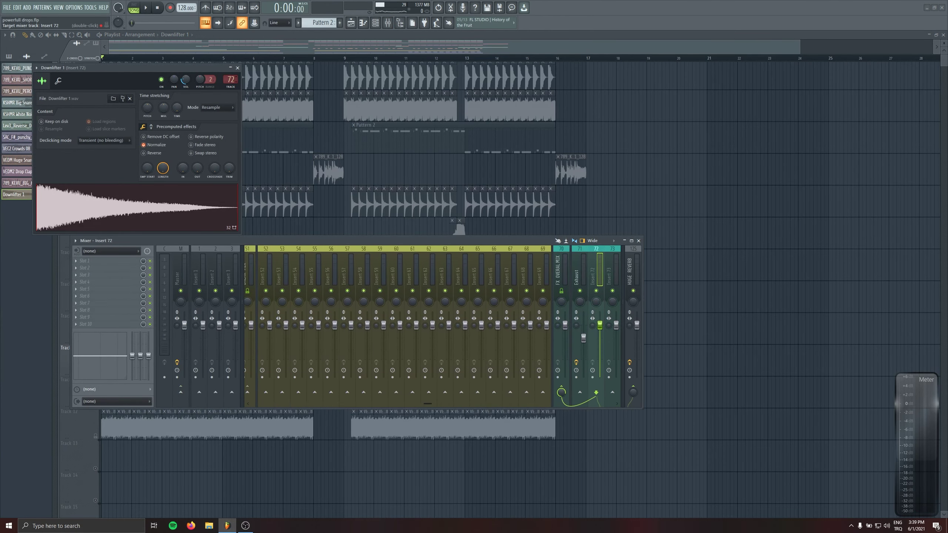
{"action": "double_click", "coordinate": [596, 266]}
{"action": "type", "text": "WN"}
{"action": "key", "text": "Return"}
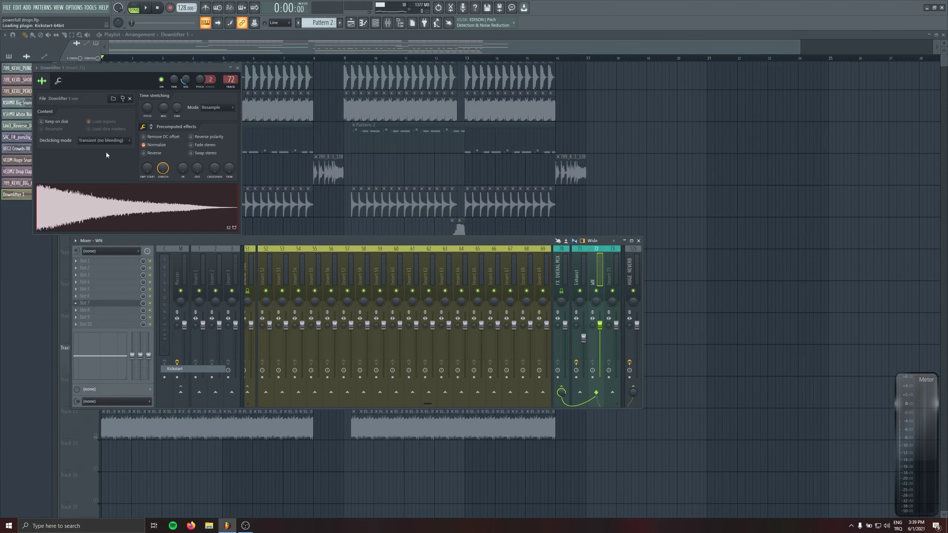
- Add Fruity Parametric EQ 2 to WN with the high-pass raised to about 524 Hz
{"action": "left_click", "coordinate": [92, 267]}
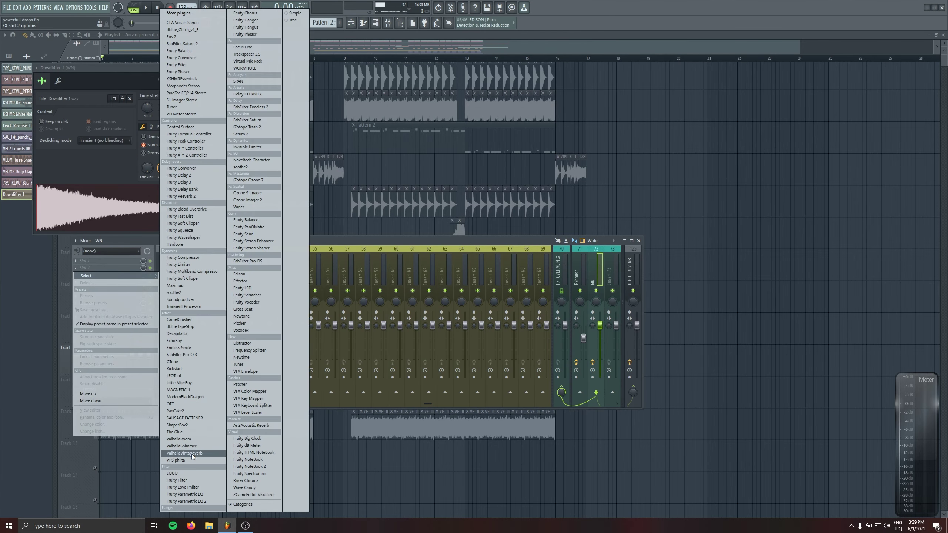
{"action": "left_click", "coordinate": [200, 499]}
{"action": "key", "text": "space"}
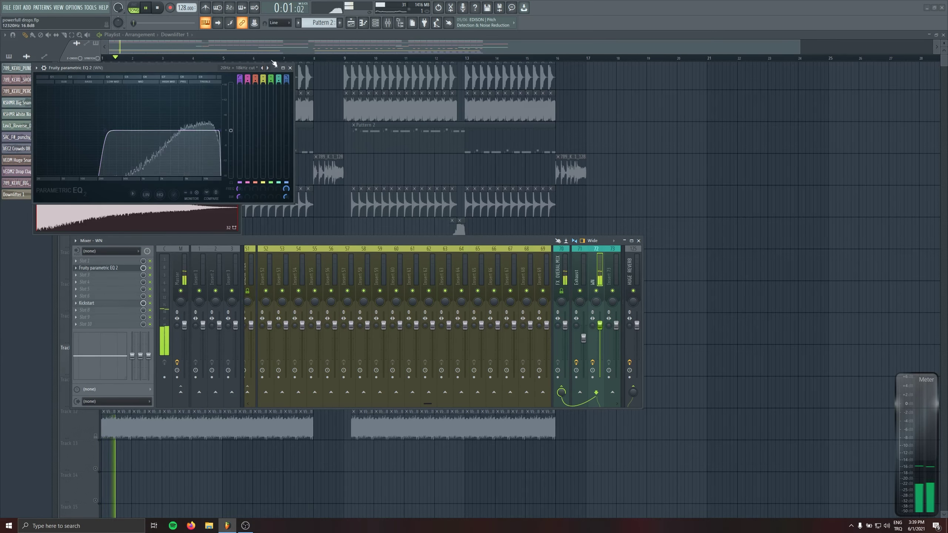
{"action": "left_click_drag", "start_coordinate": [105, 130], "coordinate": [124, 130]}
{"action": "scroll", "coordinate": [124, 131], "scroll_direction": "up", "scroll_amount": 4}
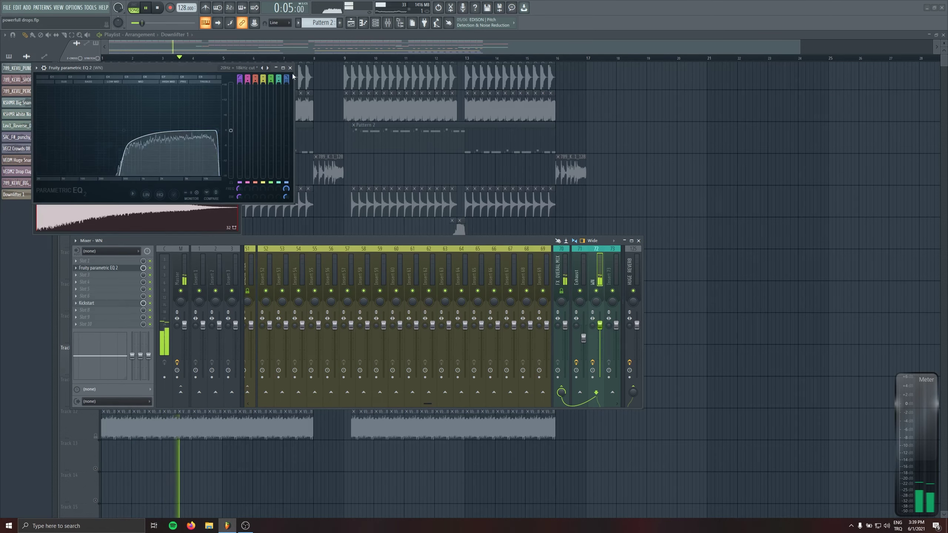
{"action": "left_click", "coordinate": [290, 68]}
{"action": "key", "text": "space"}
- Load Fruity Reeverb 2 into the first slot of the WN insert
{"action": "left_click", "coordinate": [112, 261]}
{"action": "mouse_move", "coordinate": [112, 270]}
{"action": "left_click", "coordinate": [191, 196]}
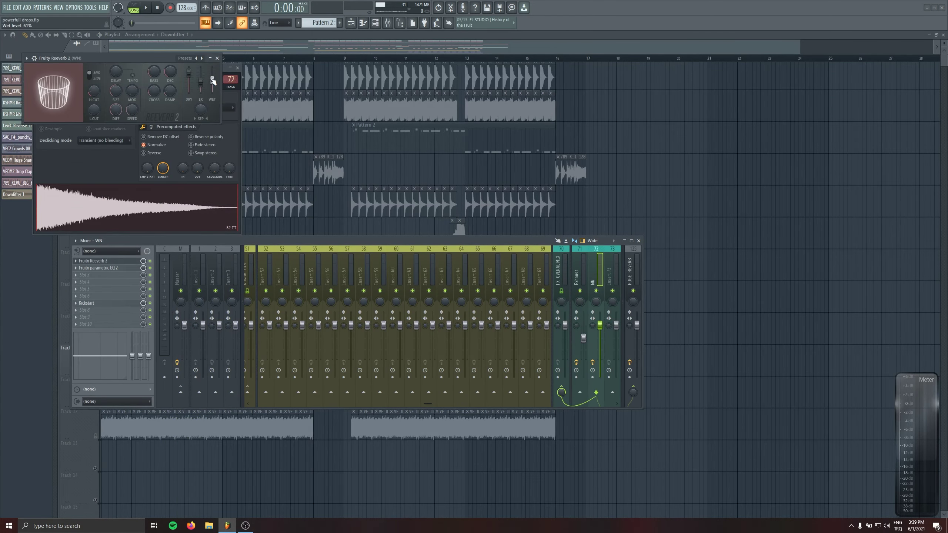
{"action": "left_click_drag", "start_coordinate": [159, 58], "coordinate": [240, 142]}
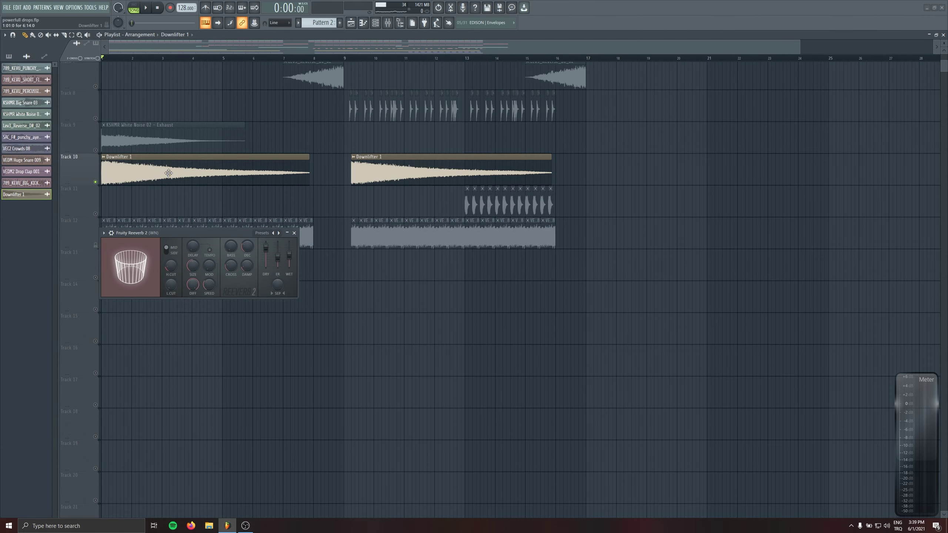
- Solo Track 12 and route VEC2 Crowds 08 to its own mixer insert 73
{"action": "key", "text": "space"}
{"action": "key", "text": "space"}
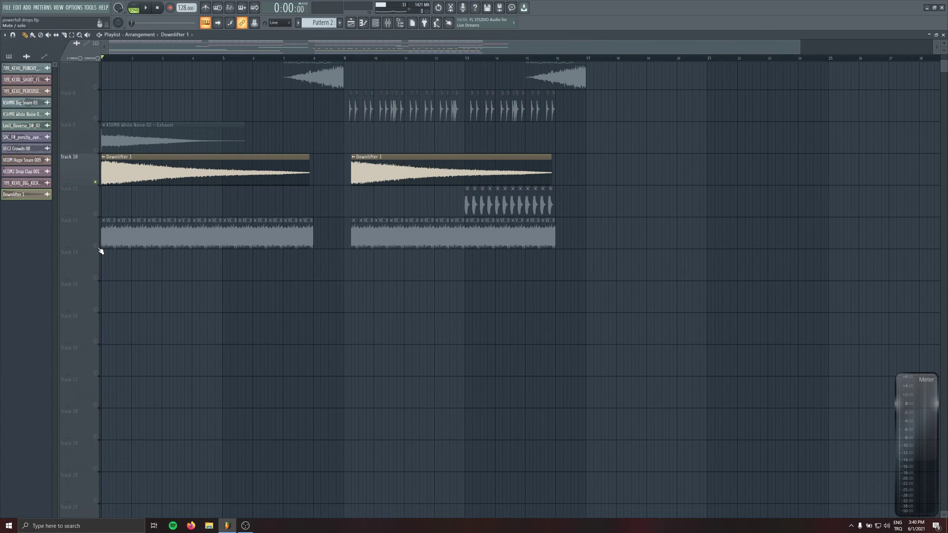
{"action": "right_click", "coordinate": [96, 246]}
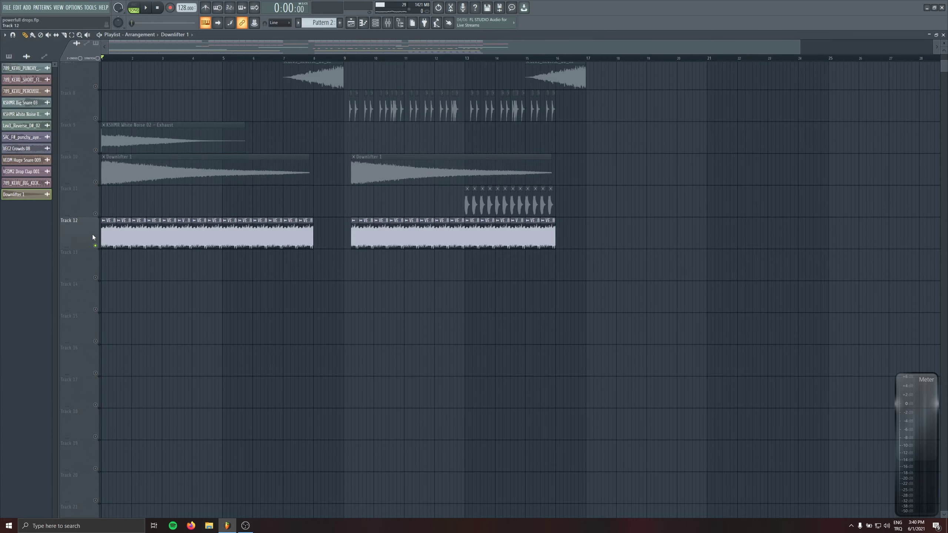
{"action": "double_click", "coordinate": [141, 227]}
{"action": "key", "text": "space"}
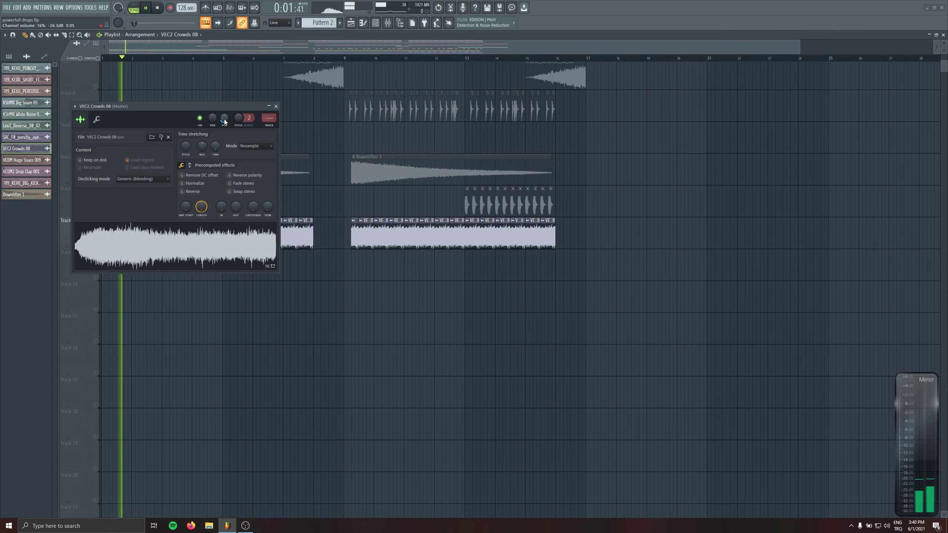
{"action": "left_click_drag", "start_coordinate": [270, 118], "coordinate": [269, 99]}
{"action": "double_click", "coordinate": [269, 118]}
{"action": "key", "text": "space"}
- Name insert 73 'Crowd' and load Kickstart into slot 7
{"action": "double_click", "coordinate": [570, 266]}
{"action": "type", "text": "Crowd"}
{"action": "key", "text": "Return"}
{"action": "left_click", "coordinate": [127, 304]}
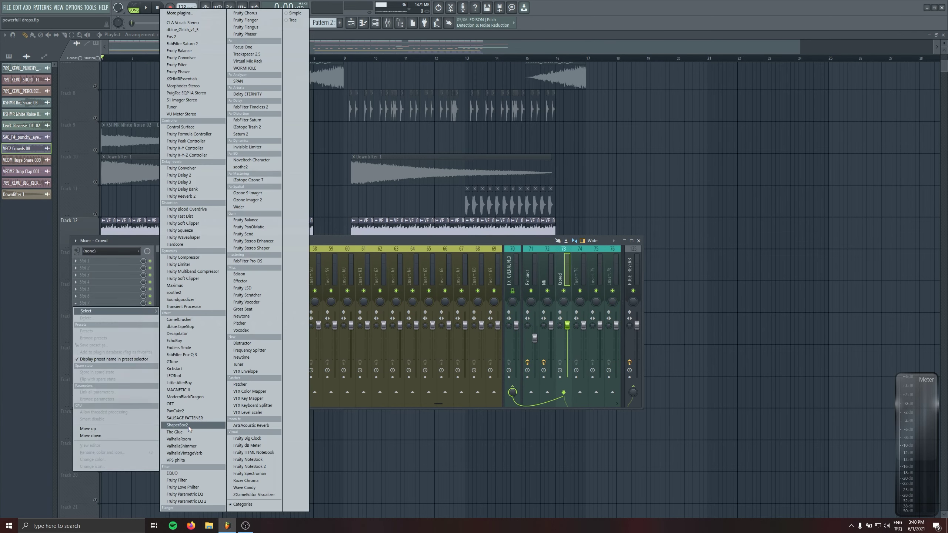
{"action": "left_click", "coordinate": [186, 370]}
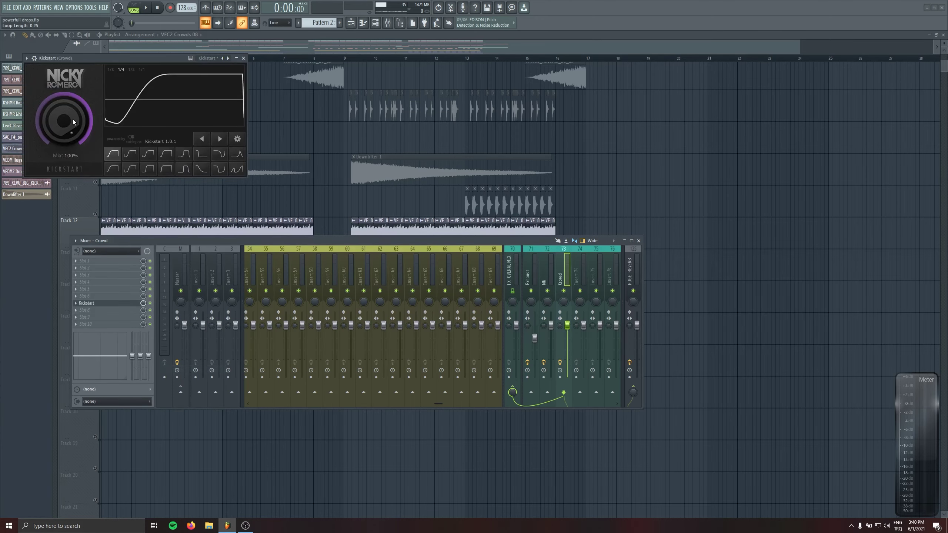
{"action": "left_click", "coordinate": [243, 58]}
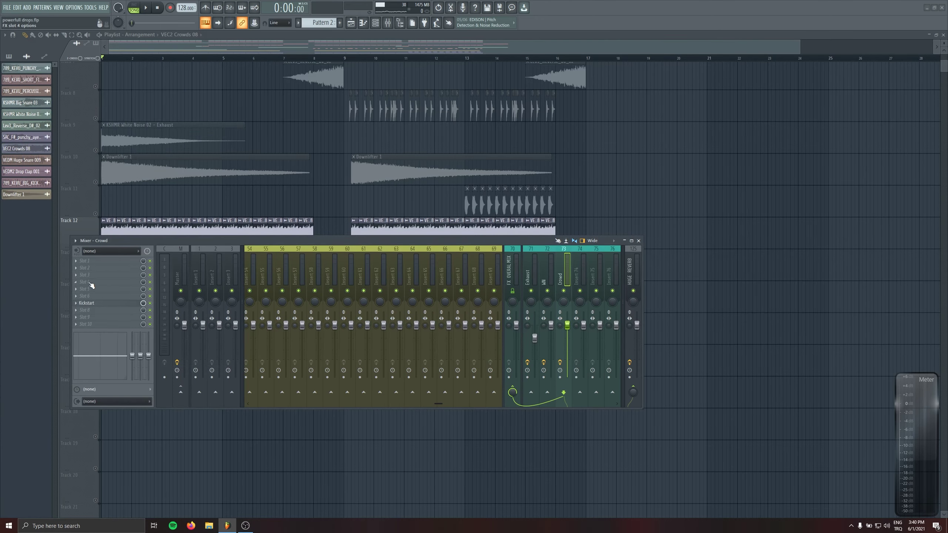
- Add Fruity Parametric EQ 2 to Crowd with the high-pass raised to about 612 Hz
{"action": "left_click", "coordinate": [100, 262]}
{"action": "left_click", "coordinate": [200, 301]}
{"action": "left_click", "coordinate": [46, 77]}
{"action": "mouse_move", "coordinate": [80, 105]}
{"action": "left_click", "coordinate": [149, 169]}
{"action": "left_click_drag", "start_coordinate": [80, 159], "coordinate": [139, 140]}
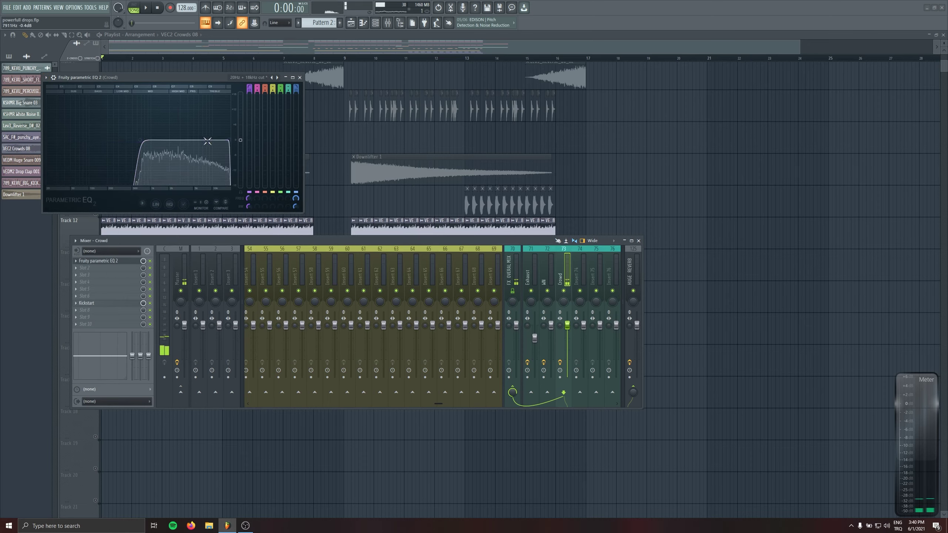
- Low-pass the Crowd EQ near 11 kHz, add Stereo Enhancer at 32% separation, and unmute Track 10
{"action": "left_click_drag", "start_coordinate": [230, 140], "coordinate": [215, 140]}
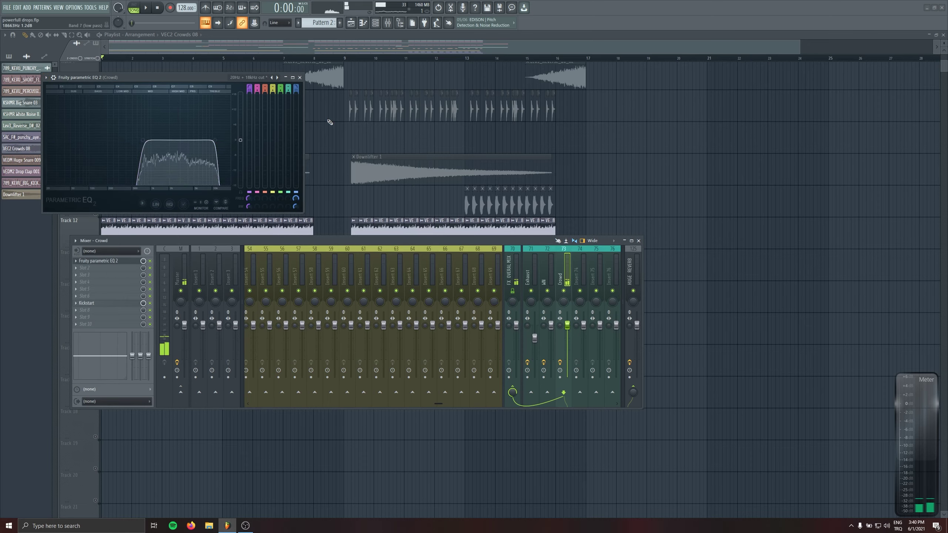
{"action": "left_click", "coordinate": [299, 78]}
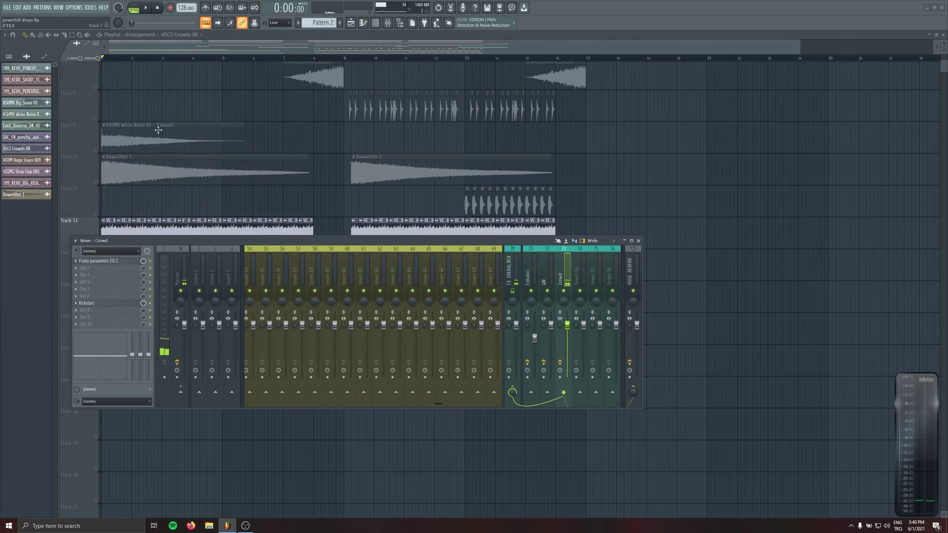
{"action": "left_click", "coordinate": [114, 270]}
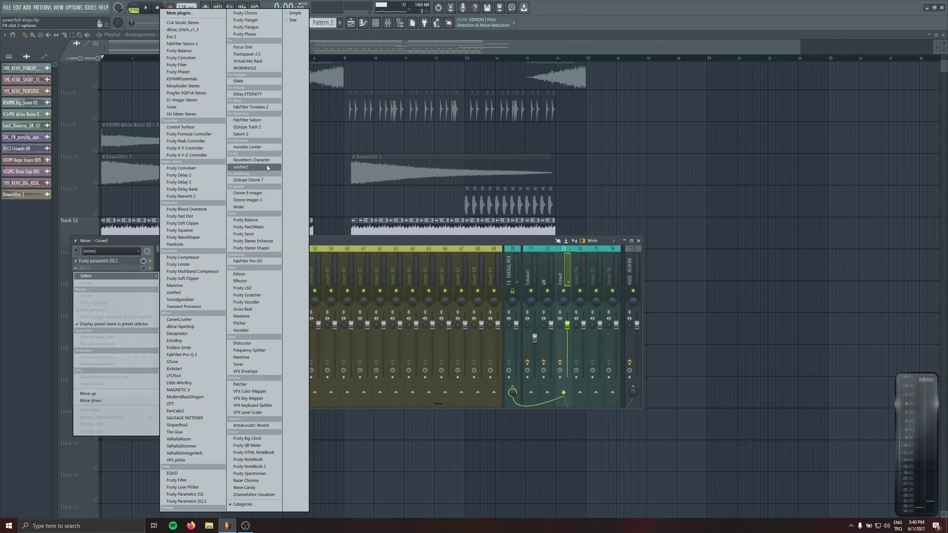
{"action": "left_click", "coordinate": [261, 240]}
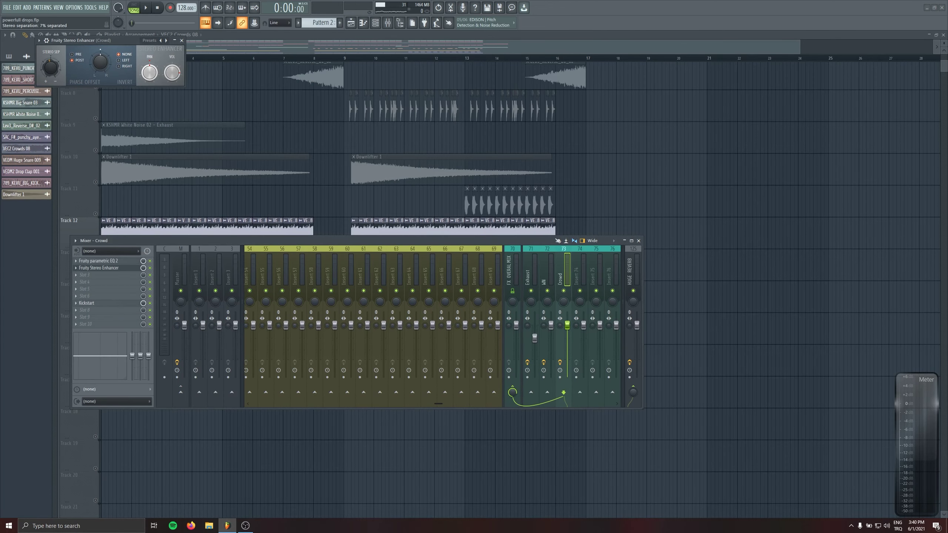
{"action": "left_click_drag", "start_coordinate": [50, 68], "coordinate": [51, 77]}
{"action": "key", "text": "space"}
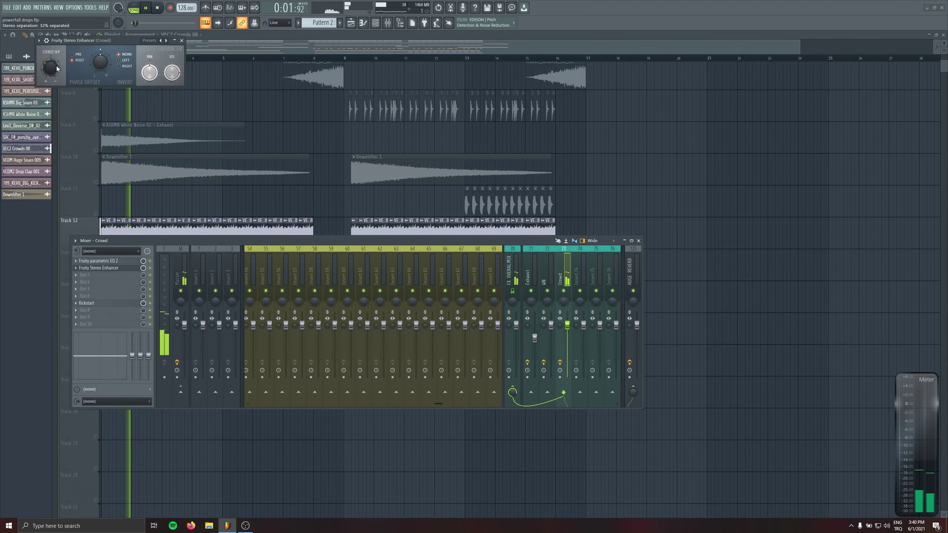
{"action": "left_click", "coordinate": [182, 41]}
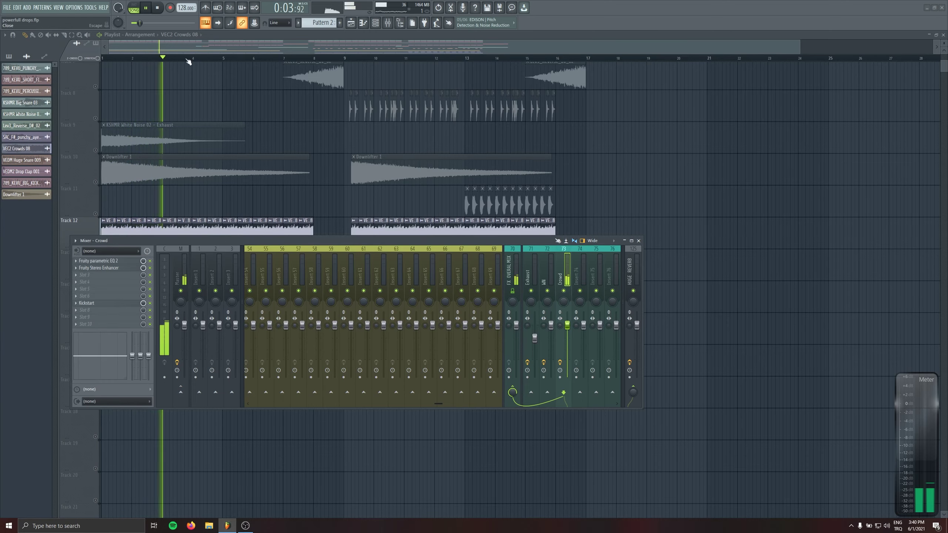
{"action": "left_click", "coordinate": [95, 182]}
- Unmute Tracks 9, 1, 2 and 3, playing the song to check each
{"action": "left_click", "coordinate": [95, 150]}
{"action": "key", "text": "space"}
{"action": "key", "text": "space"}
{"action": "scroll", "coordinate": [289, 246], "scroll_direction": "up", "scroll_amount": 4}
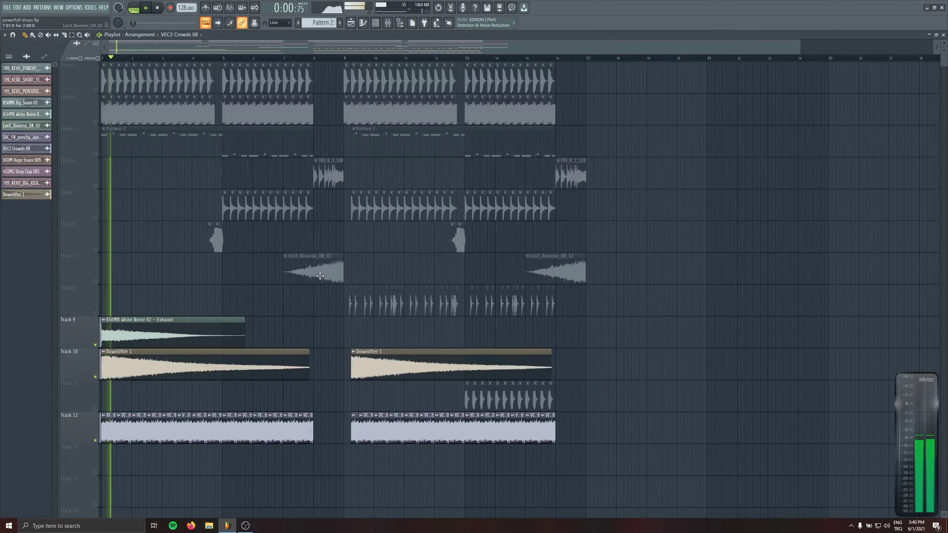
{"action": "left_click", "coordinate": [95, 90]}
{"action": "key", "text": "space"}
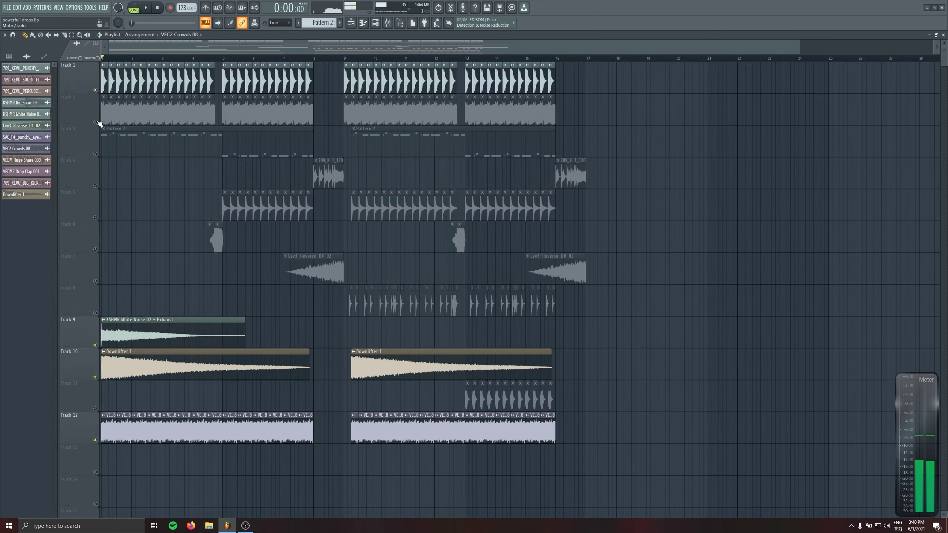
{"action": "left_click", "coordinate": [96, 122]}
{"action": "key", "text": "space"}
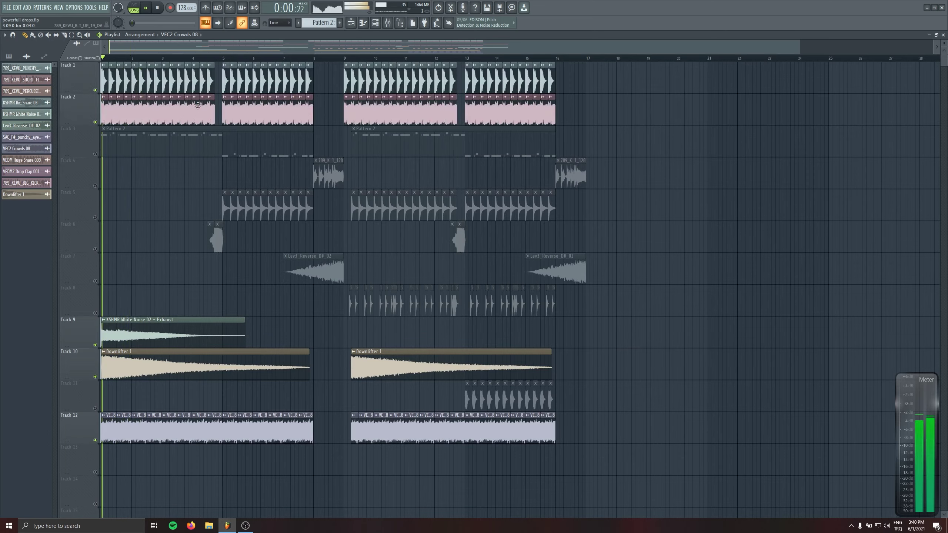
{"action": "left_click", "coordinate": [388, 23]}
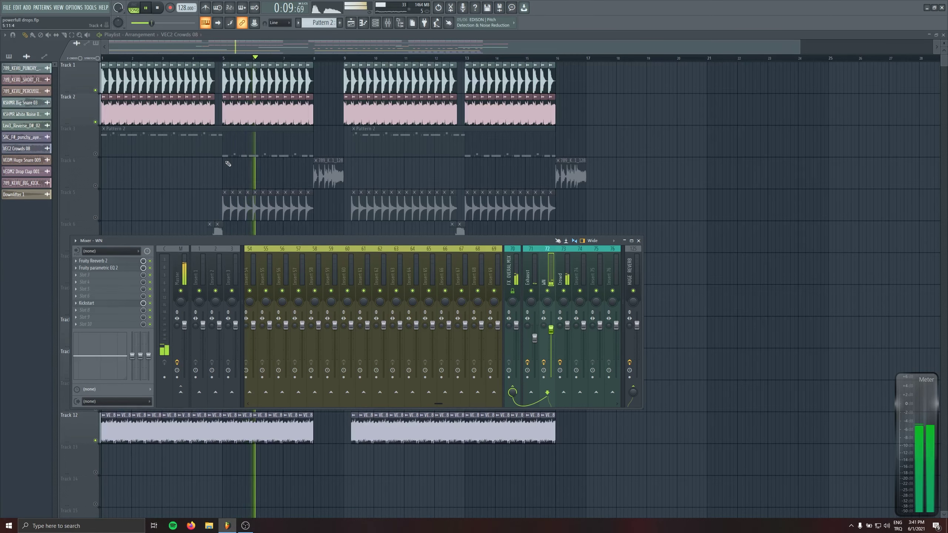
{"action": "key", "text": "space"}
{"action": "key", "text": "F9"}
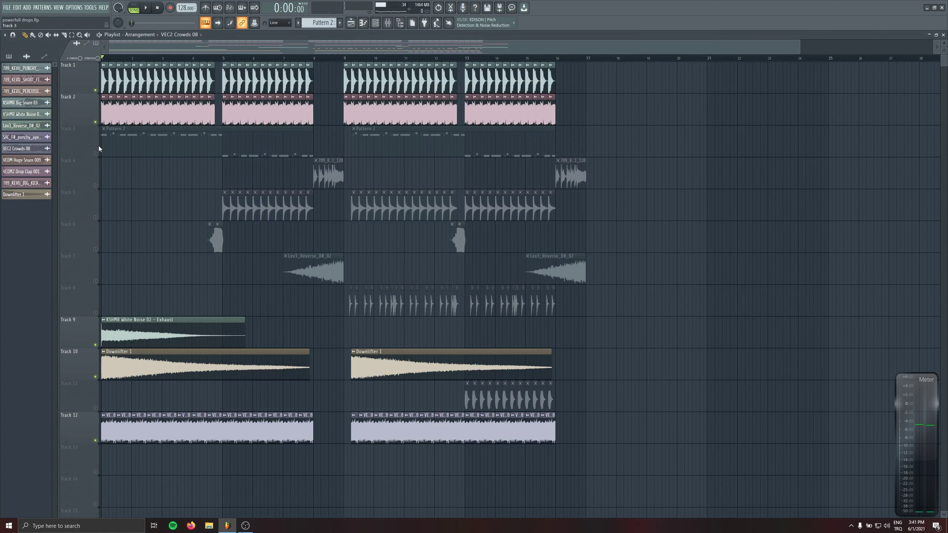
{"action": "left_click", "coordinate": [95, 153]}
{"action": "key", "text": "space"}
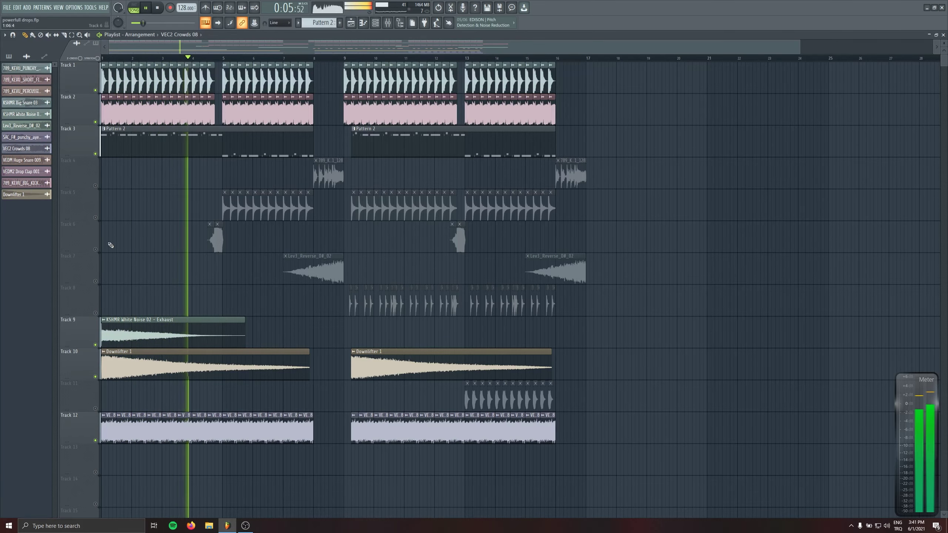
- Unmute Track 6 and lower the VEDM Huge Snare 009 channel volume from 78% to 67%
{"action": "left_click", "coordinate": [95, 250]}
{"action": "scroll", "coordinate": [261, 269], "scroll_direction": "up", "scroll_amount": 4}
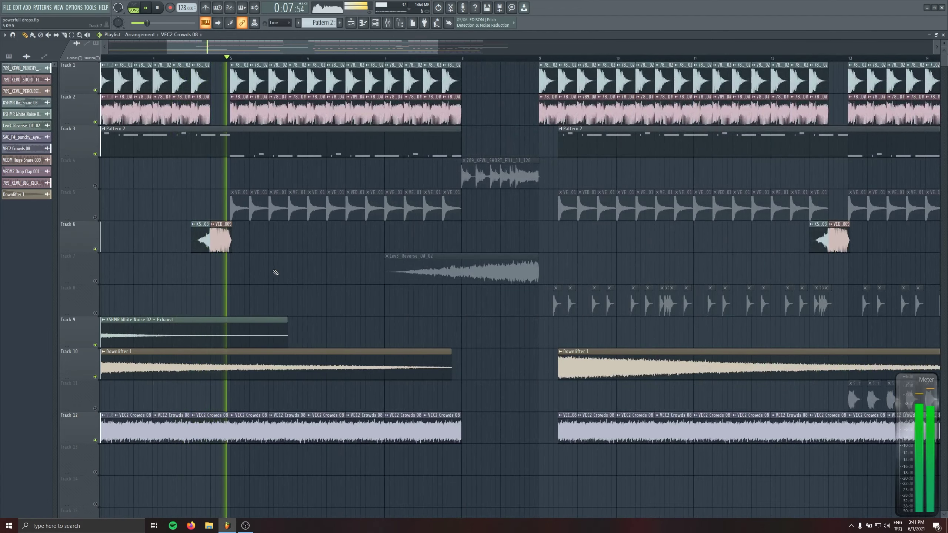
{"action": "key", "text": "space"}
{"action": "left_click", "coordinate": [151, 58]}
{"action": "key", "text": "space"}
{"action": "double_click", "coordinate": [219, 238]}
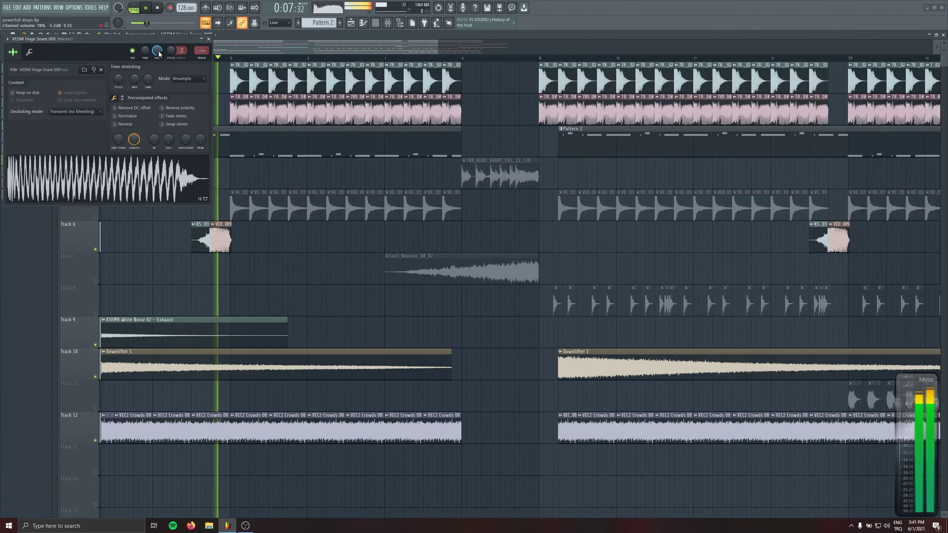
{"action": "left_click_drag", "start_coordinate": [159, 52], "coordinate": [158, 62]}
{"action": "key", "text": "space"}
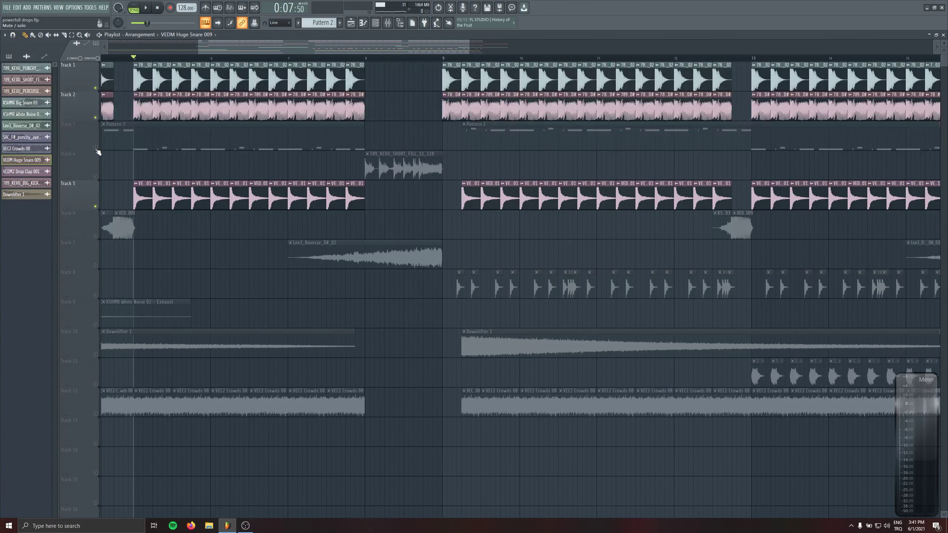
- Unmute Tracks 3 and 4 and select all the Drop Clap clips on Track 5
{"action": "left_click", "coordinate": [95, 147]}
{"action": "left_click", "coordinate": [96, 177]}
{"action": "double_click", "coordinate": [92, 187]}
{"action": "scroll", "coordinate": [122, 254], "scroll_direction": "up", "scroll_amount": 4}
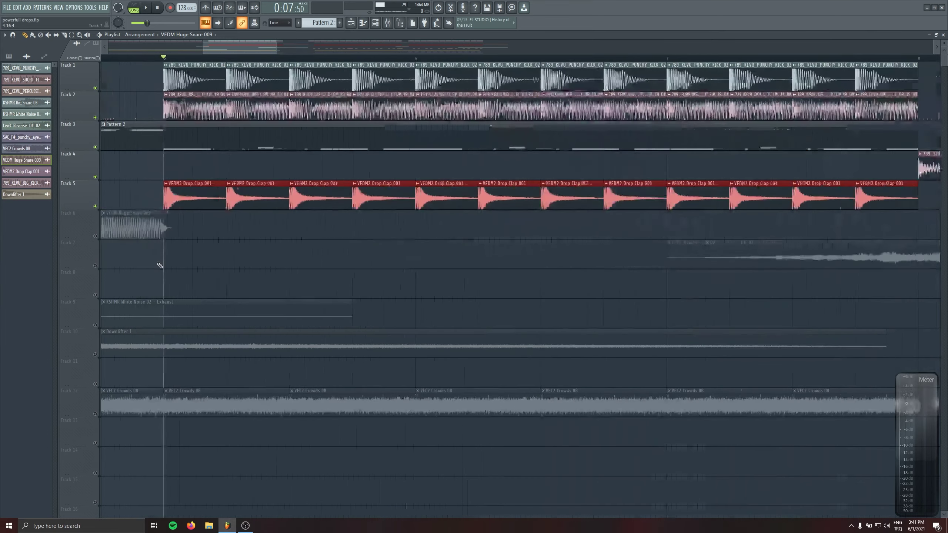
- Raise the project timebase (PPQ) in Project general settings
{"action": "left_click", "coordinate": [74, 7]}
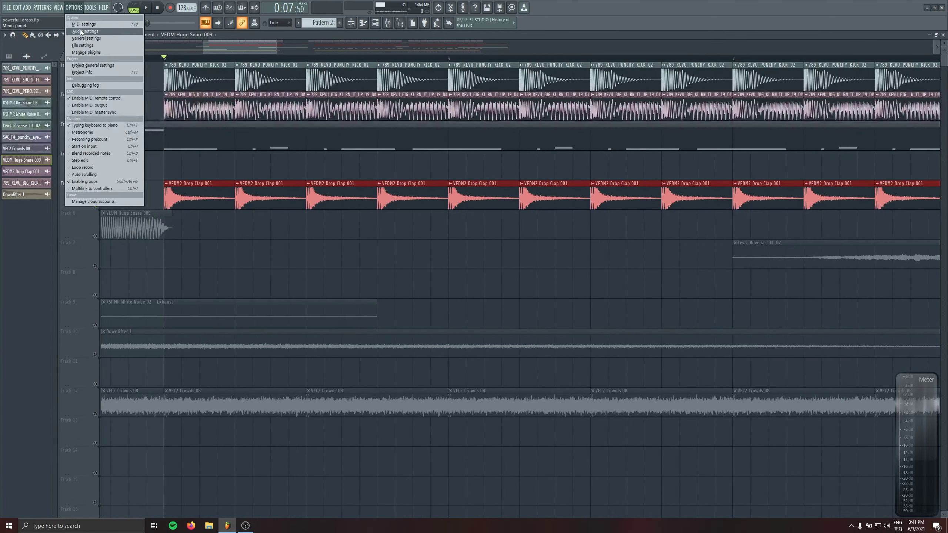
{"action": "left_click", "coordinate": [86, 65]}
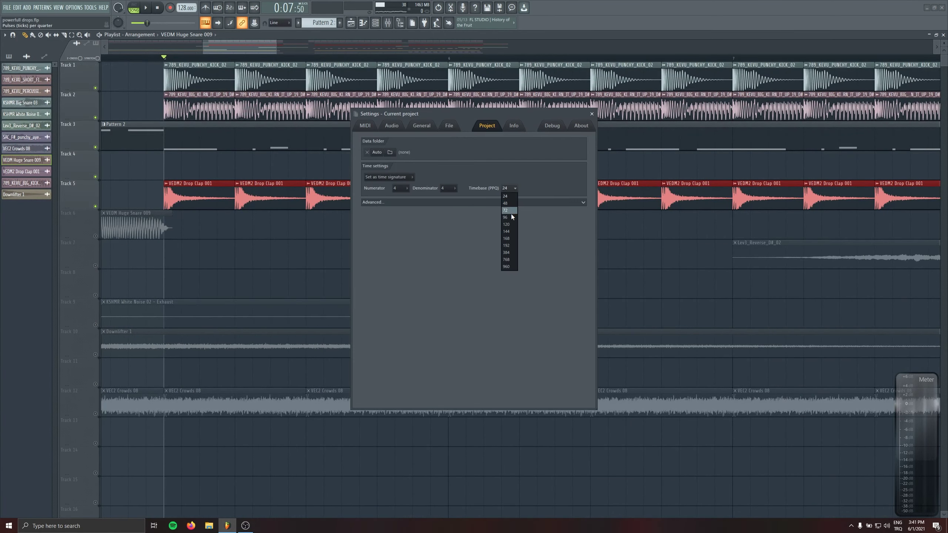
{"action": "left_click", "coordinate": [512, 218]}
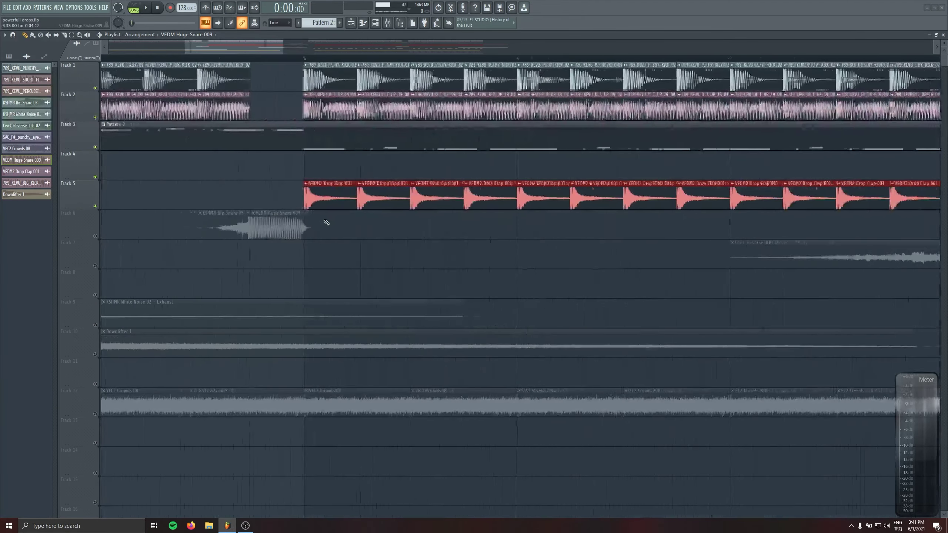
{"action": "scroll", "coordinate": [326, 223], "scroll_direction": "up", "scroll_amount": 4}
- Nudge the Drop Clap clips slightly after the kicks and play from bar 5 to check
{"action": "left_click_drag", "start_coordinate": [247, 58], "coordinate": [249, 58]}
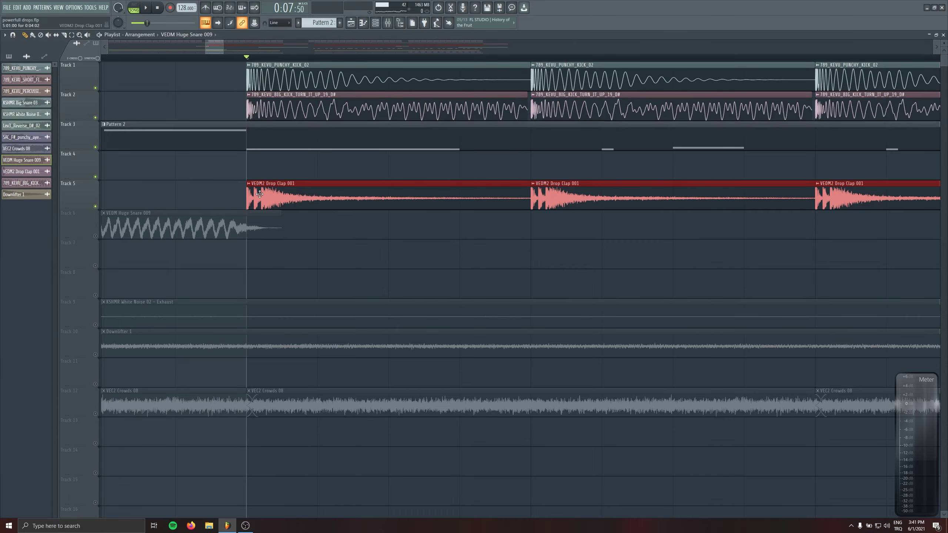
{"action": "left_click_drag", "start_coordinate": [260, 193], "coordinate": [264, 194]}
{"action": "scroll", "coordinate": [250, 221], "scroll_direction": "down", "scroll_amount": 3}
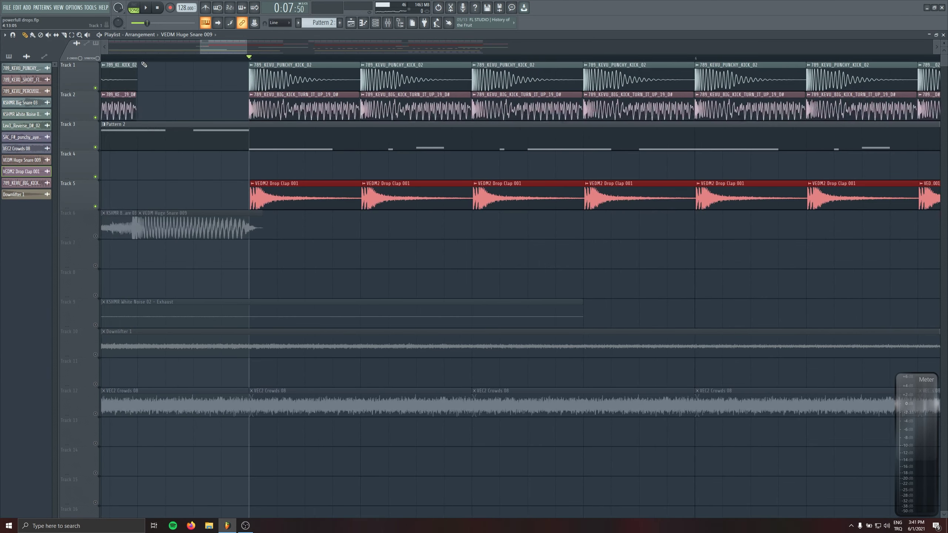
{"action": "key", "text": "space"}
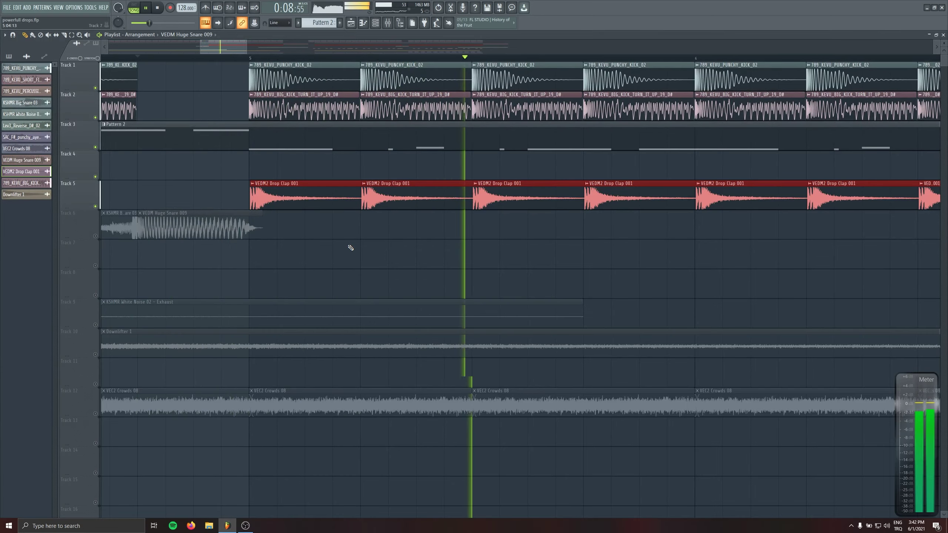
{"action": "scroll", "coordinate": [260, 237], "scroll_direction": "up", "scroll_amount": 3}
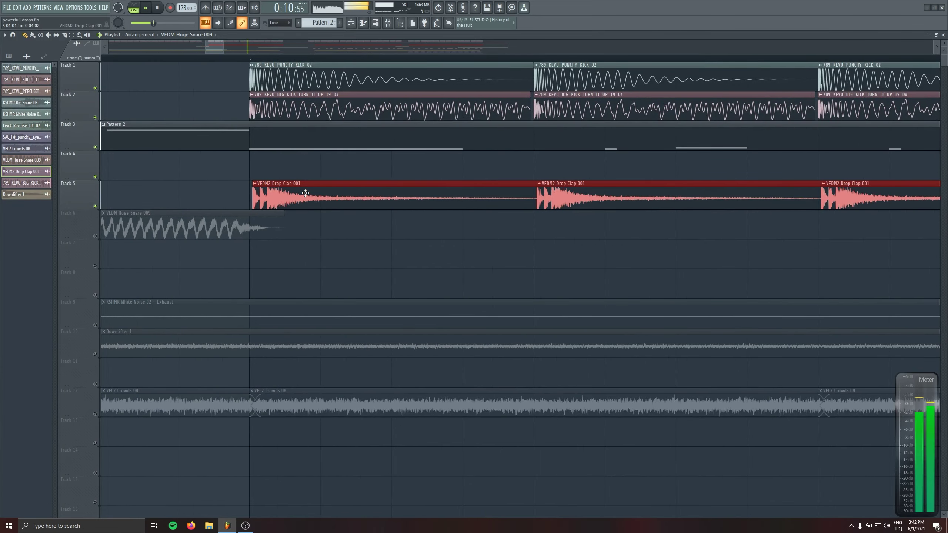
{"action": "scroll", "coordinate": [318, 242], "scroll_direction": "down", "scroll_amount": 4}
{"action": "scroll", "coordinate": [306, 224], "scroll_direction": "up", "scroll_amount": 4}
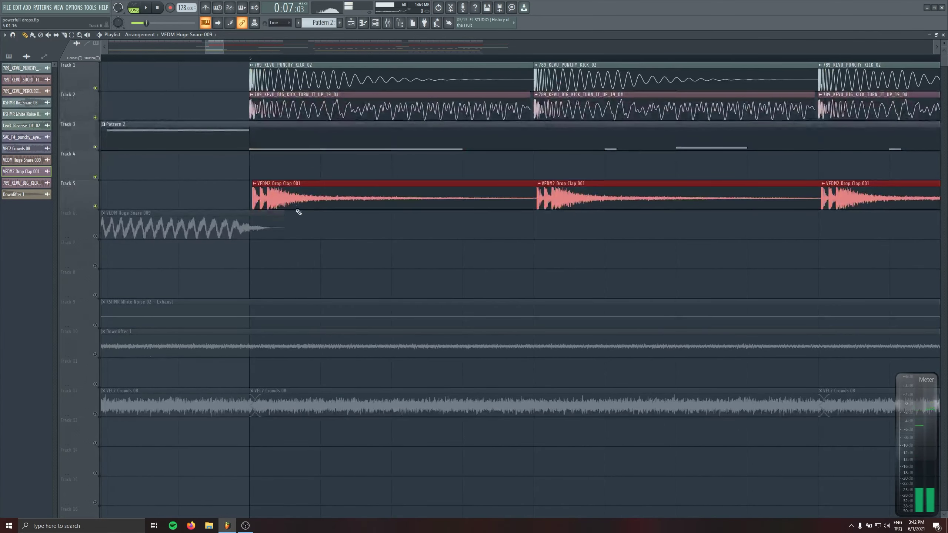
- Mute Track 3 and fine-tune the clap clips' timing against the kicks during playback
{"action": "left_click", "coordinate": [95, 147]}
{"action": "key", "text": "space"}
{"action": "left_click_drag", "start_coordinate": [304, 202], "coordinate": [303, 202]}
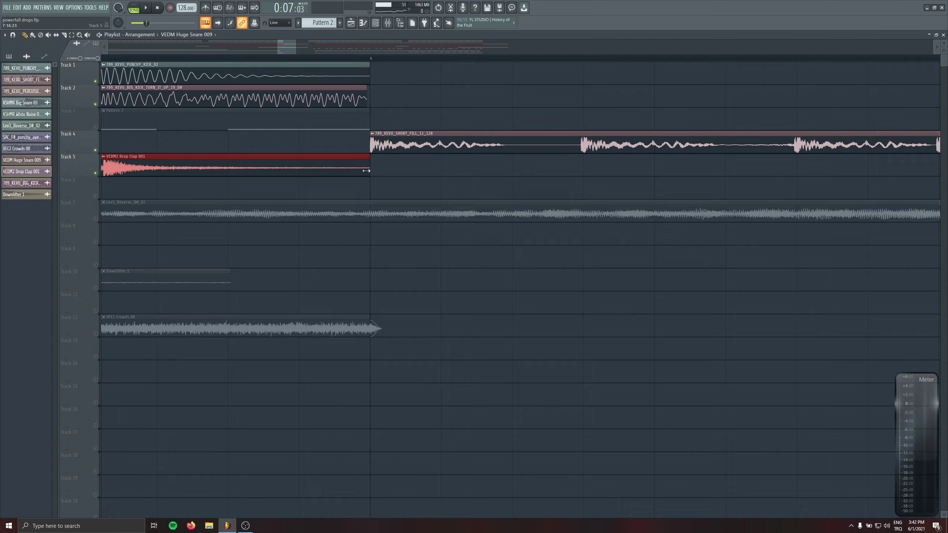
{"action": "scroll", "coordinate": [428, 278], "scroll_direction": "down", "scroll_amount": 6}
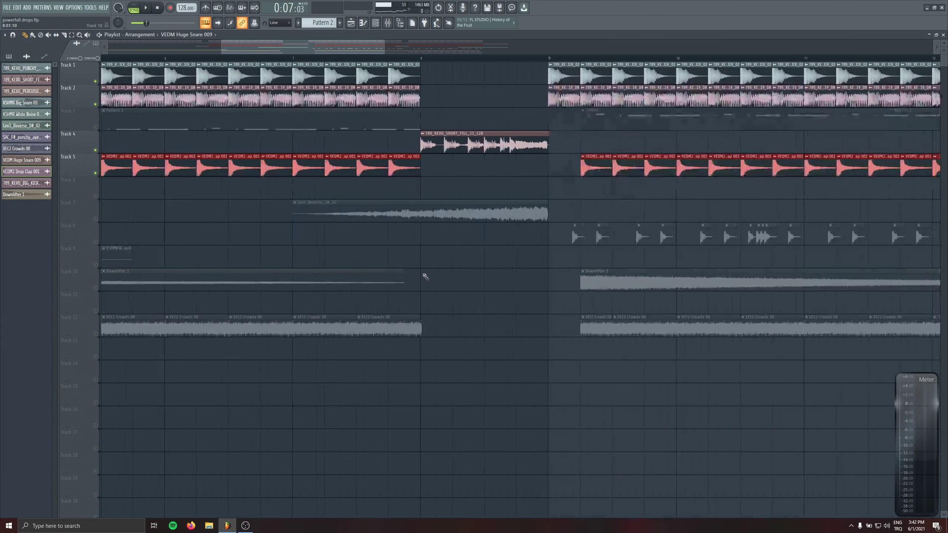
{"action": "left_click_drag", "start_coordinate": [443, 241], "coordinate": [448, 242]}
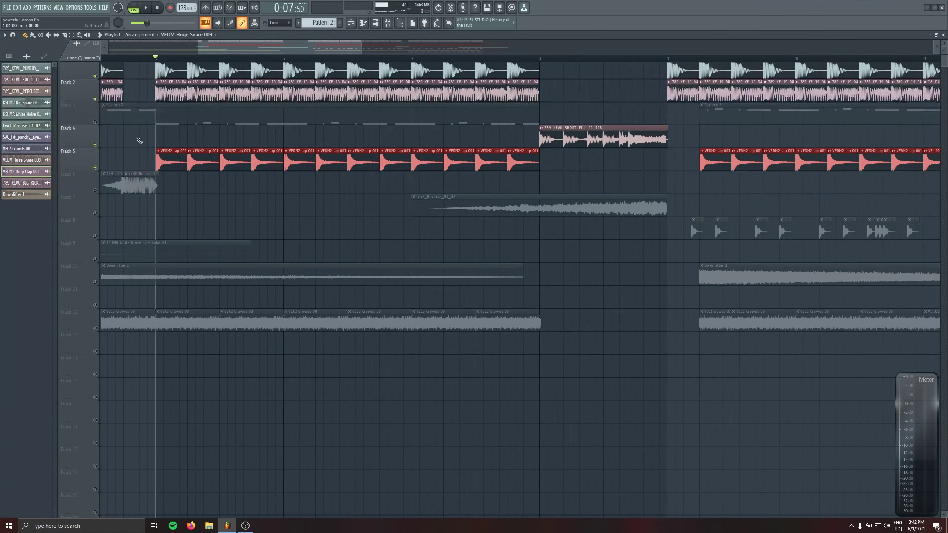
- Unmute Tracks 3 and 6 so all drop layers play together
{"action": "left_click", "coordinate": [95, 121]}
{"action": "scroll", "coordinate": [244, 244], "scroll_direction": "up", "scroll_amount": 6}
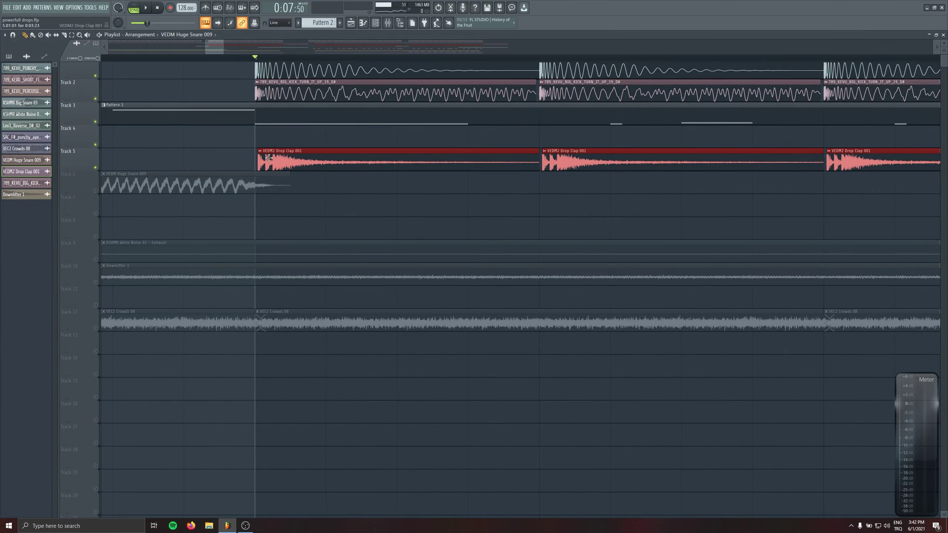
{"action": "scroll", "coordinate": [236, 263], "scroll_direction": "down", "scroll_amount": 6}
{"action": "left_click", "coordinate": [95, 189]}
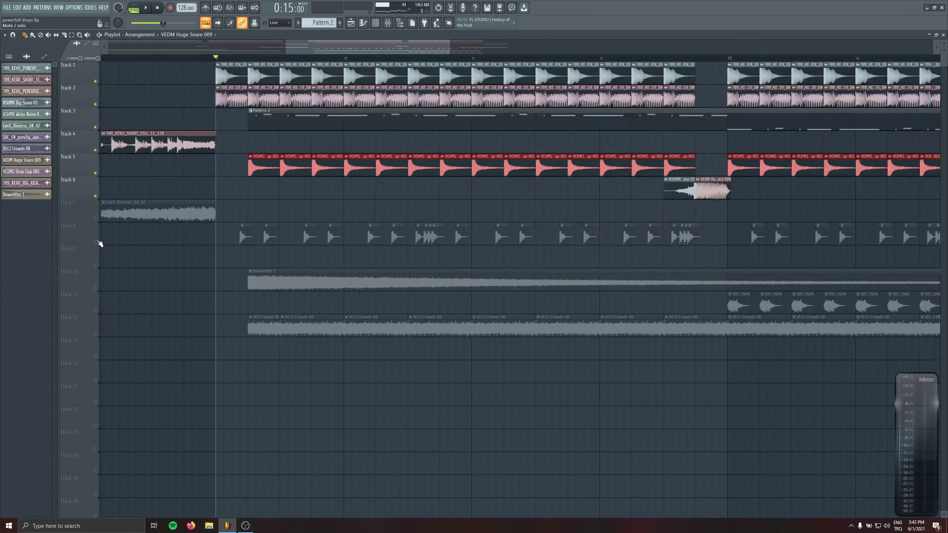
- Solo Track 8 and open the 789_KEVU_PERCUSSION_13 channel's settings
{"action": "right_click", "coordinate": [96, 242]}
{"action": "double_click", "coordinate": [420, 238]}
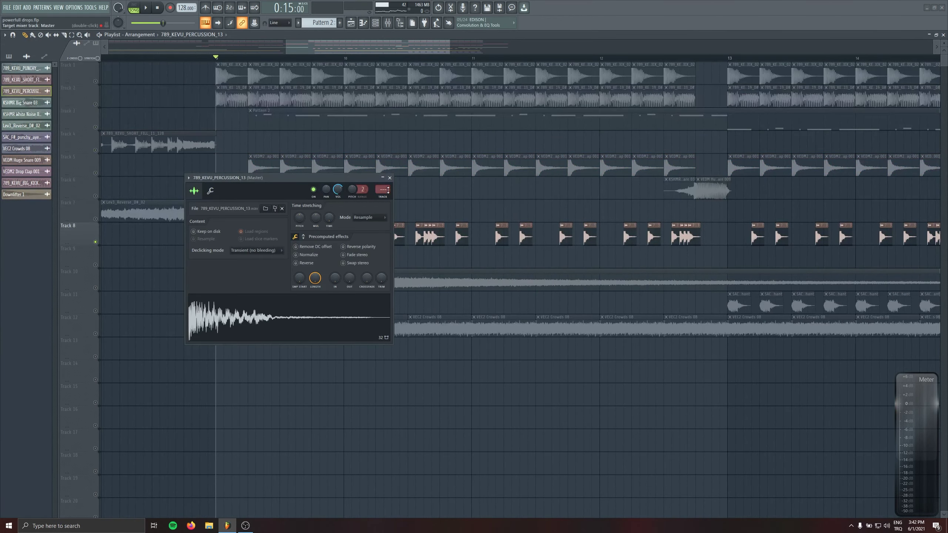
{"action": "scroll", "coordinate": [388, 190], "scroll_direction": "up", "scroll_amount": 1}
{"action": "scroll", "coordinate": [388, 190], "scroll_direction": "up", "scroll_amount": 3}
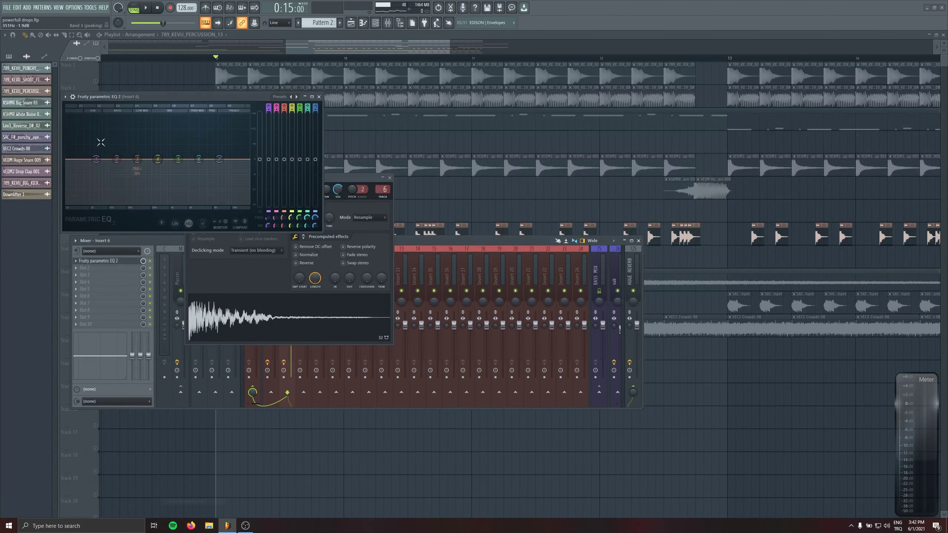
- Load the 20Hz + 18kHz cut EQ preset and set the low cut to about 119 Hz
{"action": "left_click", "coordinate": [65, 97]}
{"action": "mouse_move", "coordinate": [105, 125]}
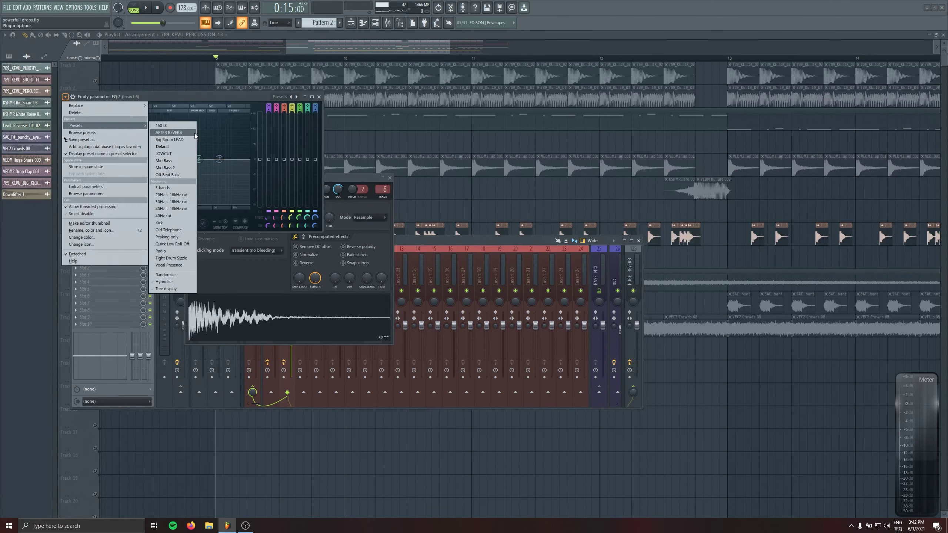
{"action": "left_click", "coordinate": [165, 194]}
{"action": "key", "text": "space"}
{"action": "left_click_drag", "start_coordinate": [73, 162], "coordinate": [116, 160]}
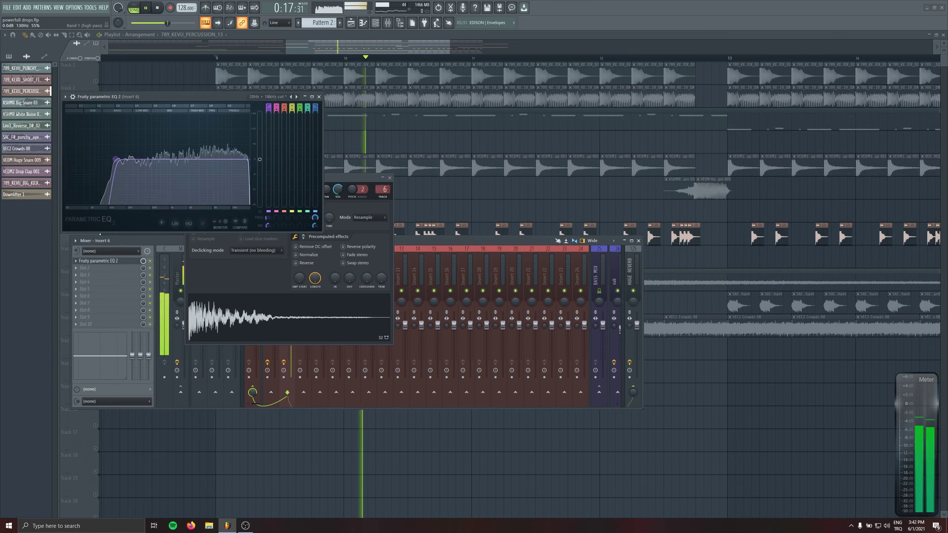
{"action": "key", "text": "space"}
{"action": "mouse_move", "coordinate": [116, 159]}
{"action": "left_mouse_down"}
{"action": "mouse_move", "coordinate": [77, 159]}
{"action": "mouse_move", "coordinate": [110, 159]}
{"action": "left_mouse_up"}
{"action": "key", "text": "space"}
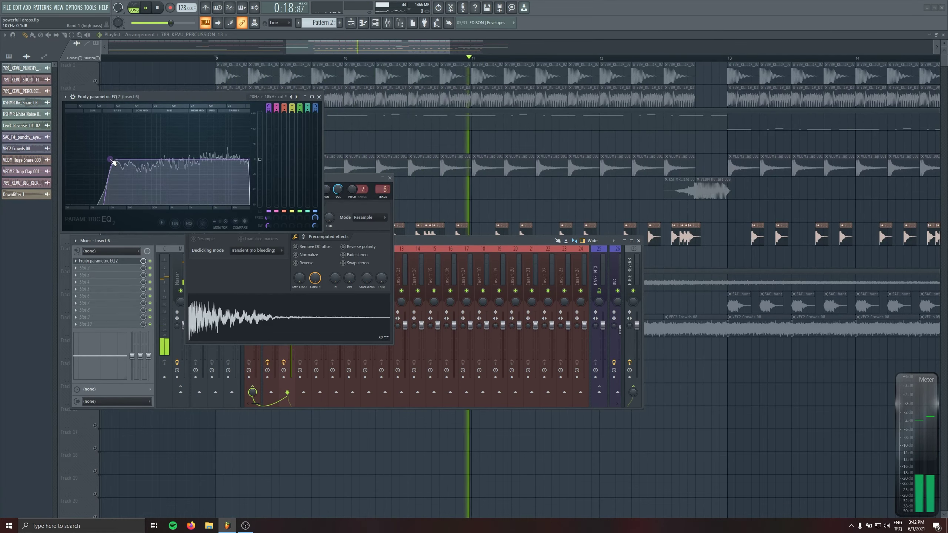
{"action": "key", "text": "space"}
- Add Fruity Stereo Enhancer to the percussion insert's next slot and move its window aside
{"action": "key", "text": "Escape"}
{"action": "left_click", "coordinate": [110, 268]}
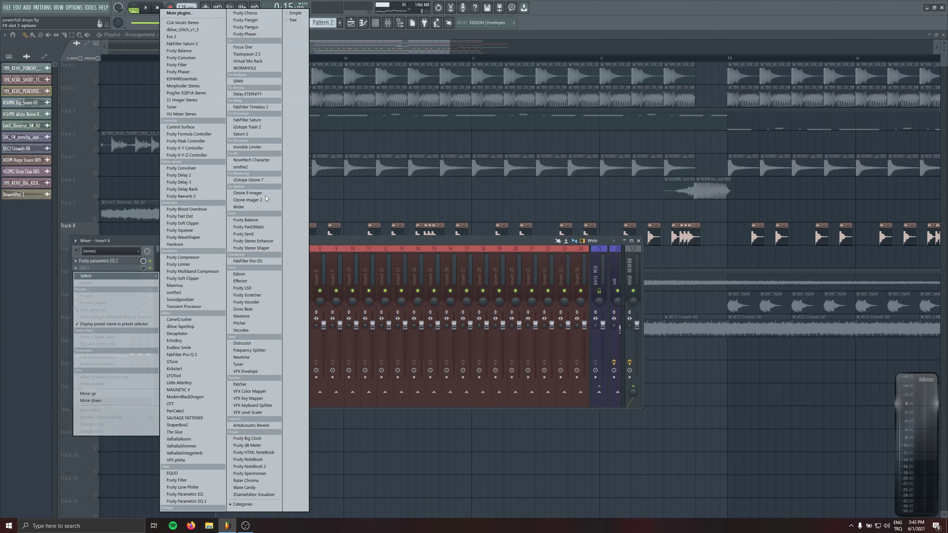
{"action": "left_click", "coordinate": [253, 241]}
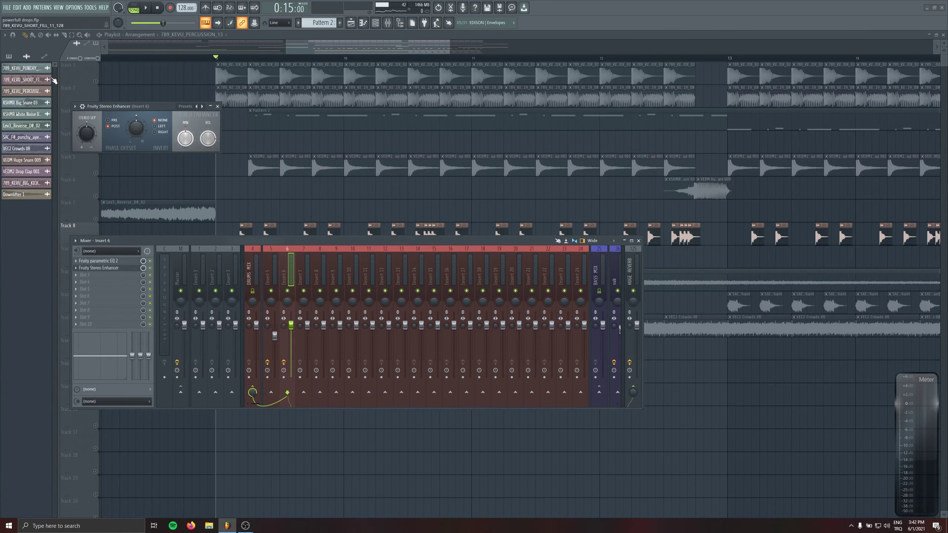
{"action": "left_click_drag", "start_coordinate": [112, 106], "coordinate": [233, 166]}
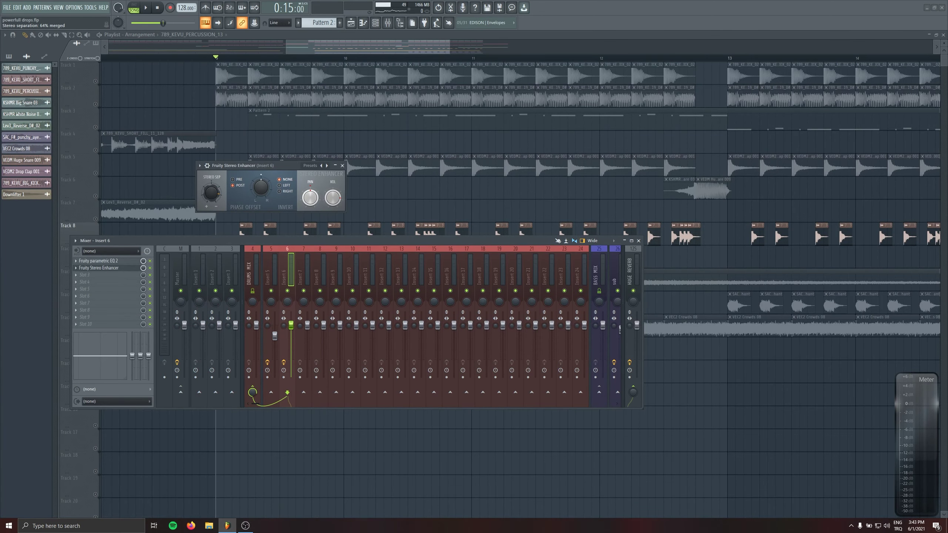
{"action": "left_click_drag", "start_coordinate": [253, 167], "coordinate": [488, 191]}
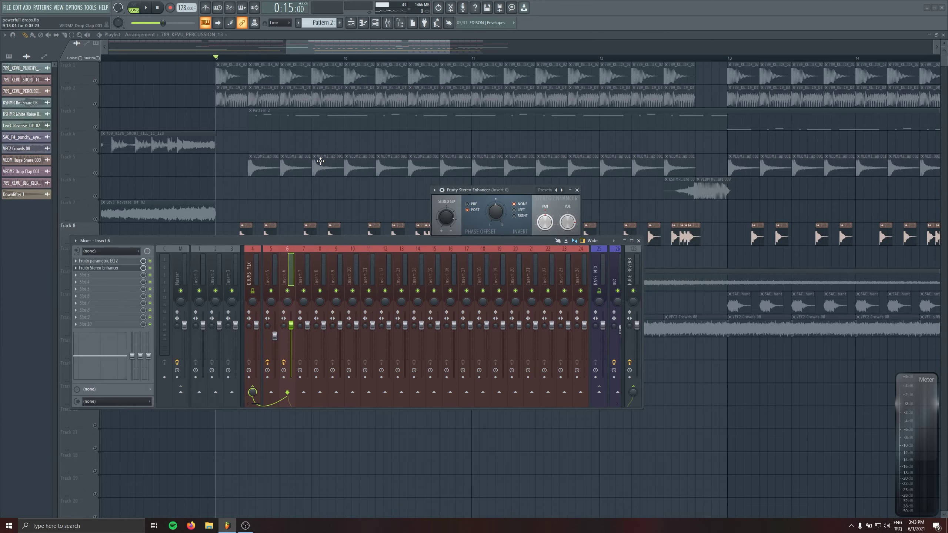
- Unmute Tracks 1, 2 and 5 and play the drop
{"action": "left_click", "coordinate": [95, 81]}
{"action": "left_click", "coordinate": [95, 104]}
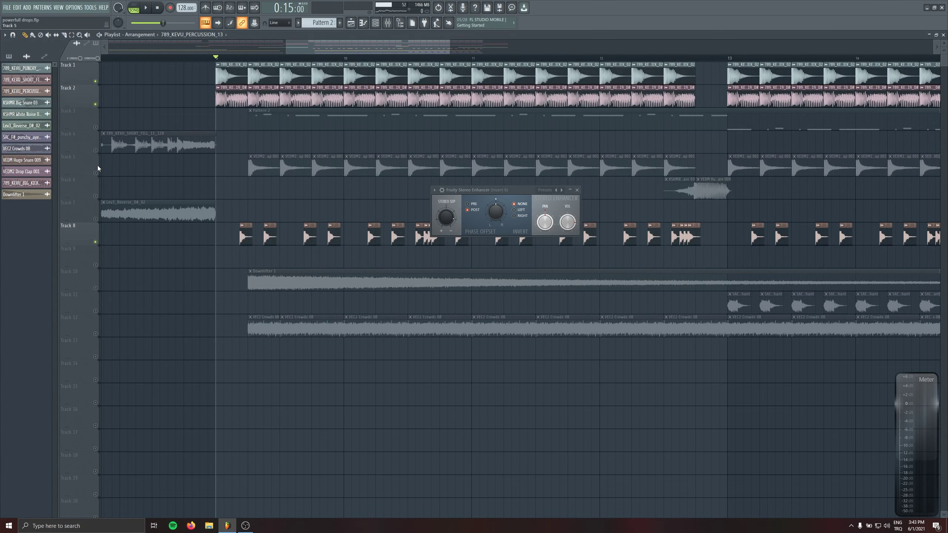
{"action": "left_click", "coordinate": [95, 173]}
{"action": "key", "text": "space"}
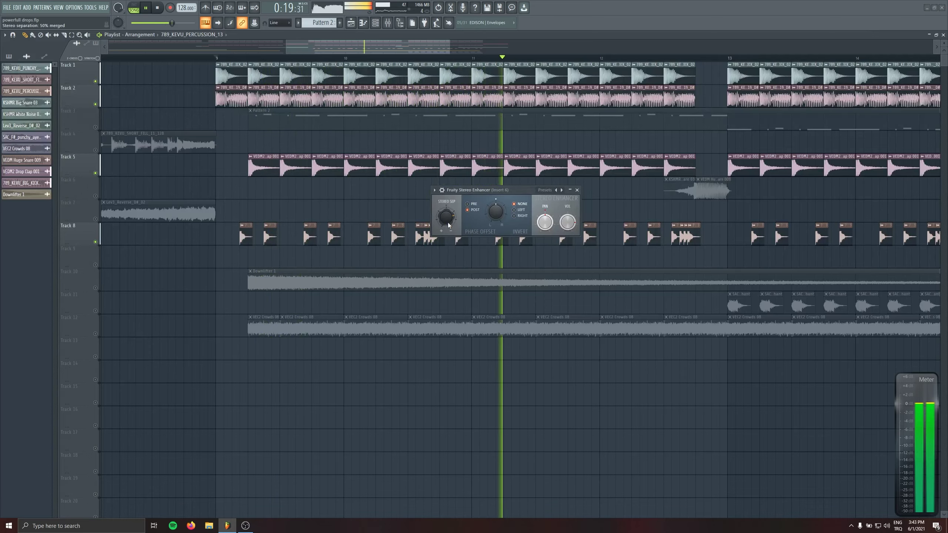
- Close the Stereo Enhancer and mixer, stop playback and solo Track 4
{"action": "left_click", "coordinate": [576, 190]}
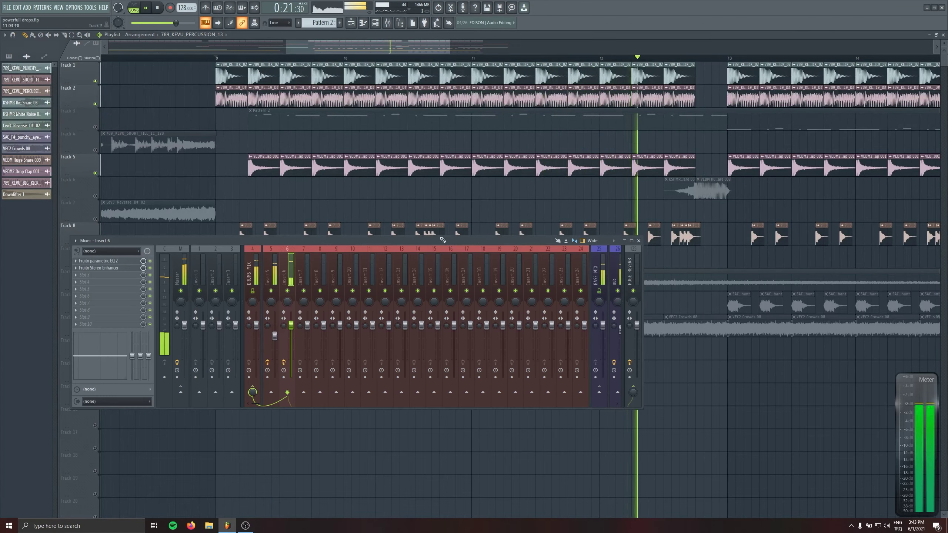
{"action": "key", "text": "F9"}
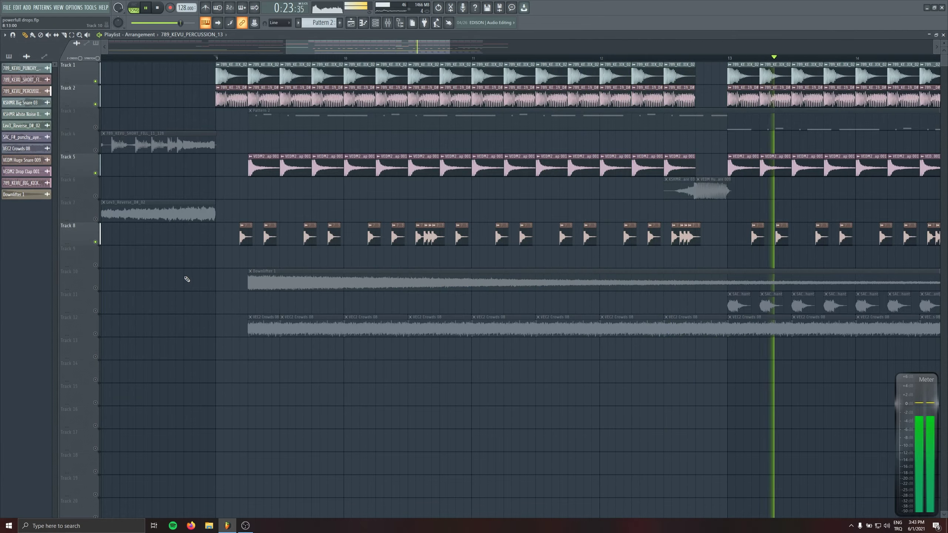
{"action": "scroll", "coordinate": [179, 273], "scroll_direction": "down", "scroll_amount": 6}
{"action": "scroll", "coordinate": [165, 257], "scroll_direction": "up", "scroll_amount": 1}
{"action": "key", "text": "space"}
{"action": "right_click", "coordinate": [95, 150]}
- Make all tracks audible, fit the arrangement in view, and check the LEADS MIX channel
{"action": "right_click", "coordinate": [95, 150]}
{"action": "left_click_drag", "start_coordinate": [153, 186], "coordinate": [669, 224]}
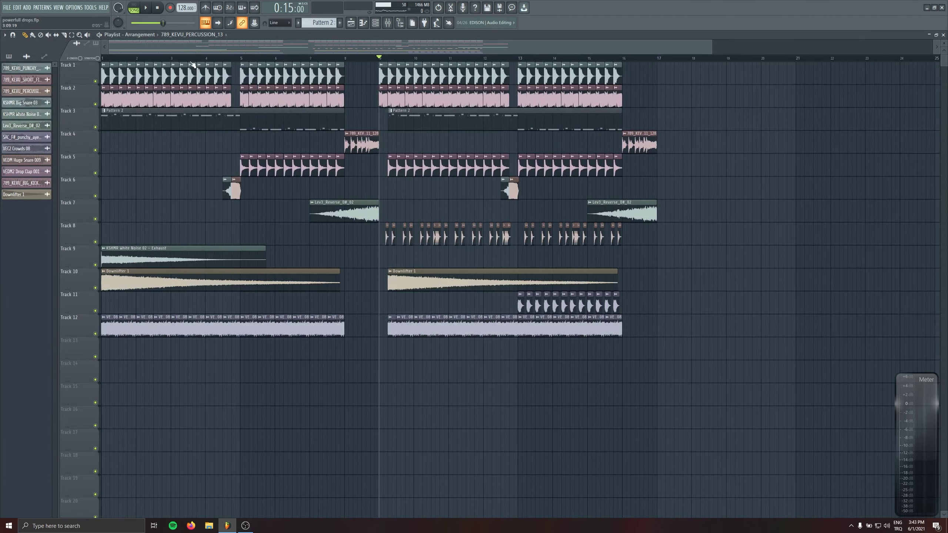
{"action": "scroll", "coordinate": [437, 310], "scroll_direction": "down", "scroll_amount": 1}
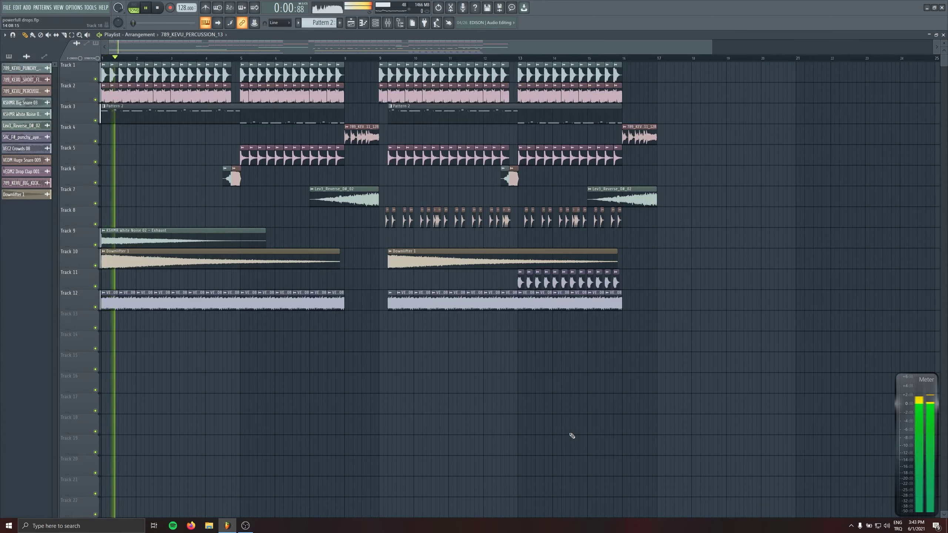
{"action": "key", "text": "F9"}
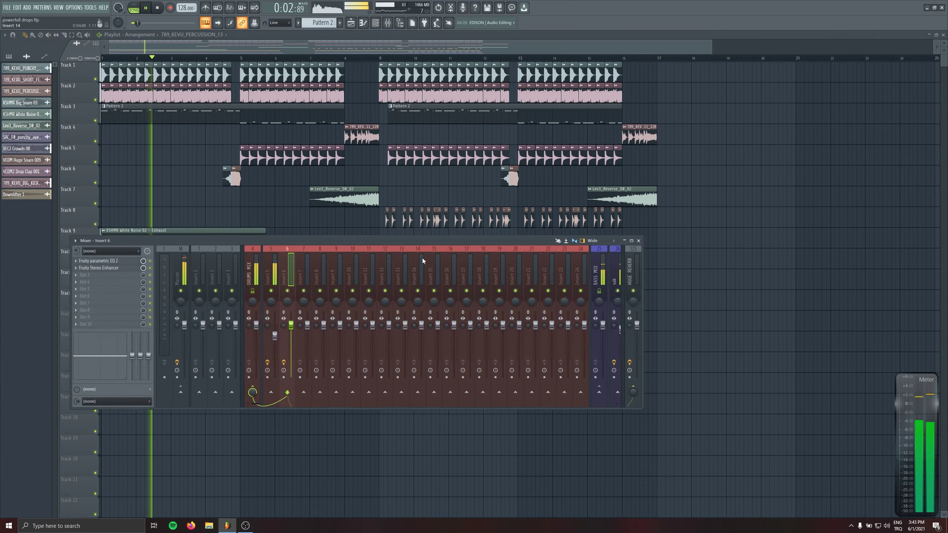
{"action": "scroll", "coordinate": [423, 259], "scroll_direction": "down", "scroll_amount": 3}
{"action": "left_click", "coordinate": [509, 335]}
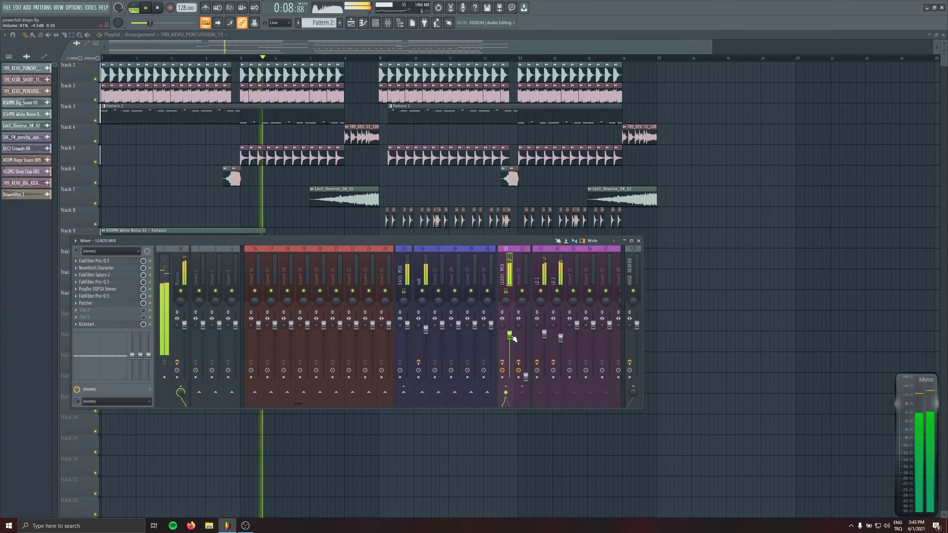
{"action": "key", "text": "F9"}
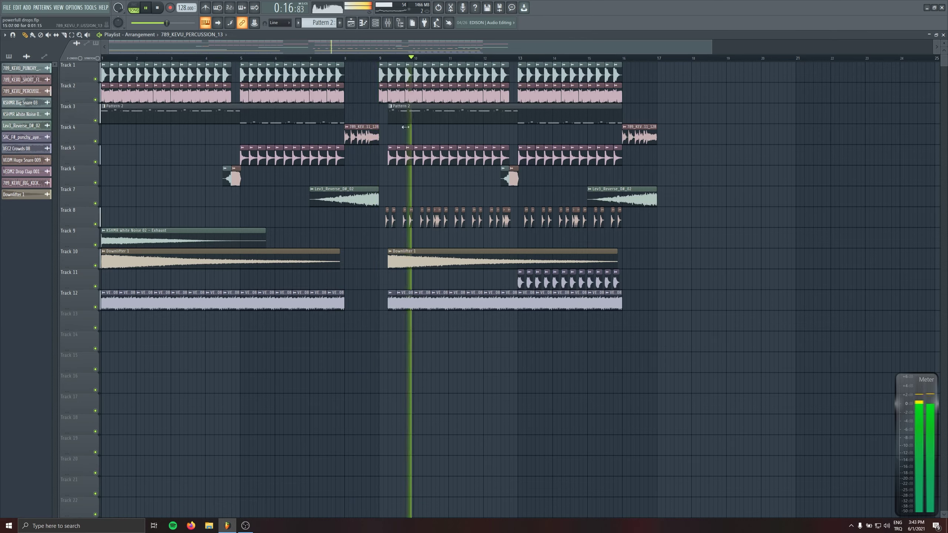
- Open the SPAN Plus analyser on the Master mixer channel
{"action": "key", "text": "F9"}
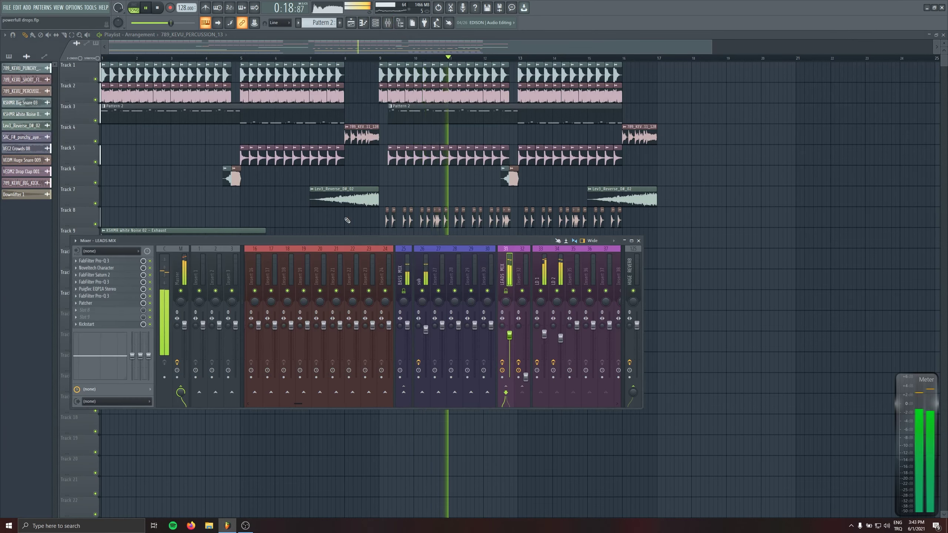
{"action": "left_click", "coordinate": [183, 256]}
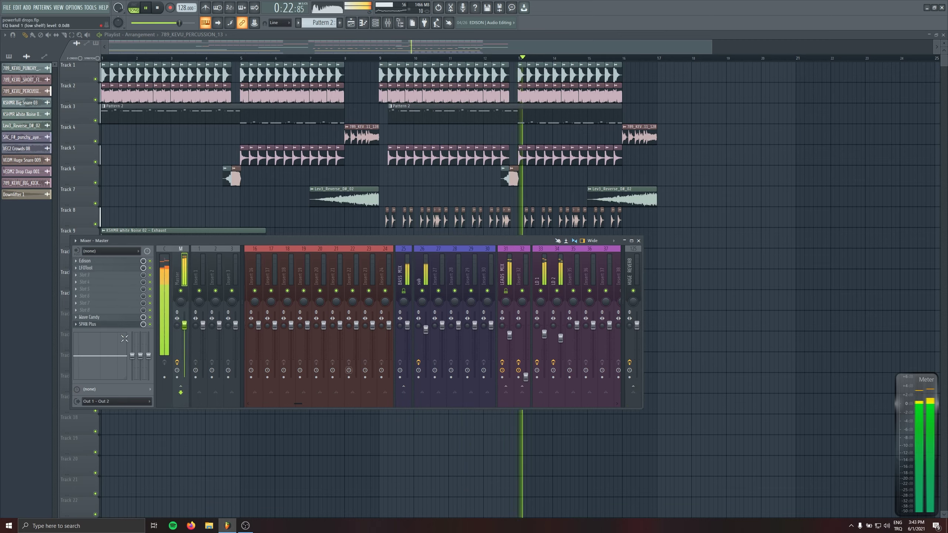
{"action": "left_click", "coordinate": [122, 324]}
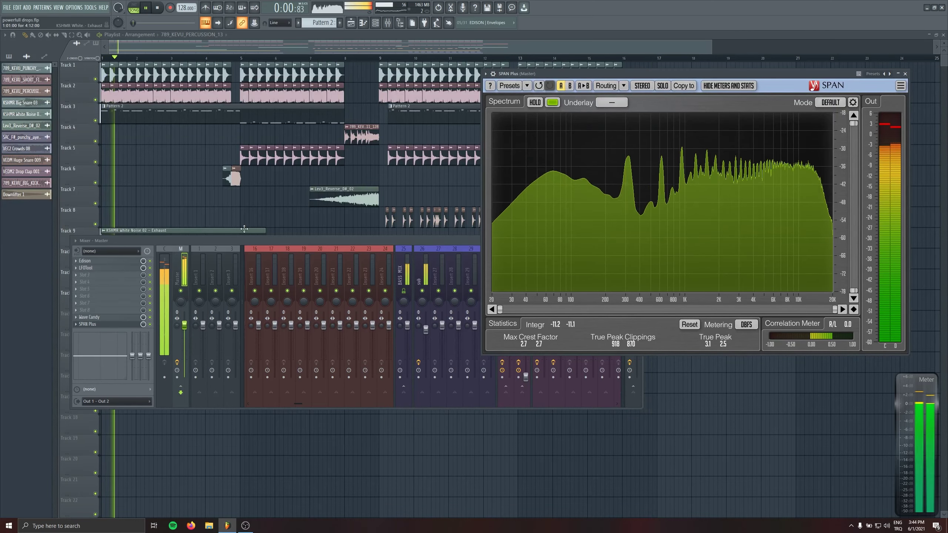
- Solo Track 1, unmute Track 2, and shrink the playlist beside the analyser
{"action": "key", "text": "F12"}
{"action": "right_click", "coordinate": [96, 79]}
{"action": "left_click", "coordinate": [95, 99]}
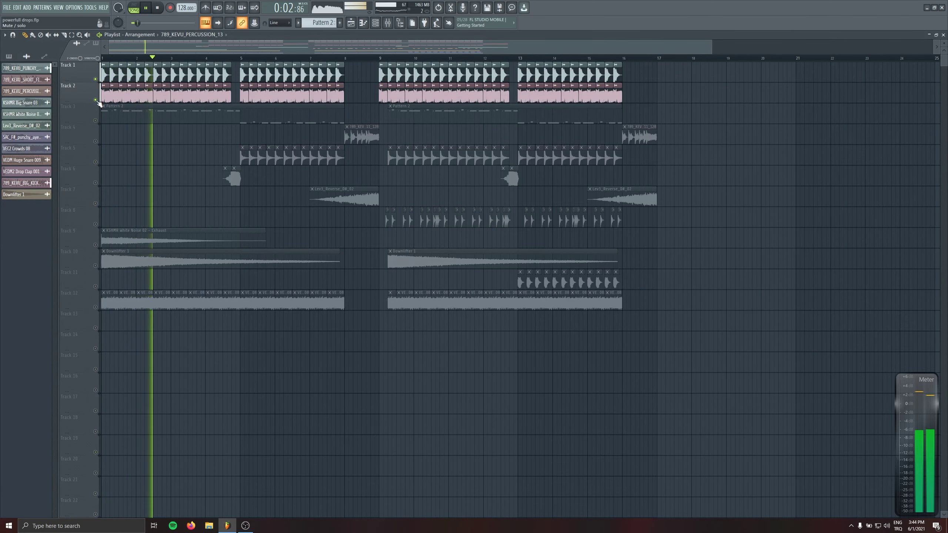
{"action": "double_click", "coordinate": [718, 35]}
{"action": "left_click", "coordinate": [513, 131]}
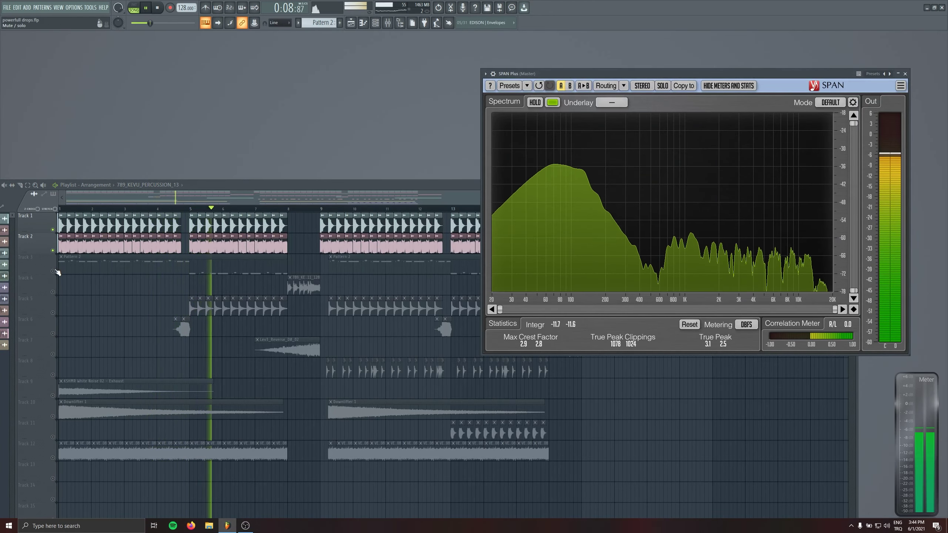
{"action": "left_click", "coordinate": [57, 319]}
- Unmute Tracks 5, 7, 8, 4 and 11 while watching the spectrum
{"action": "left_click", "coordinate": [53, 312]}
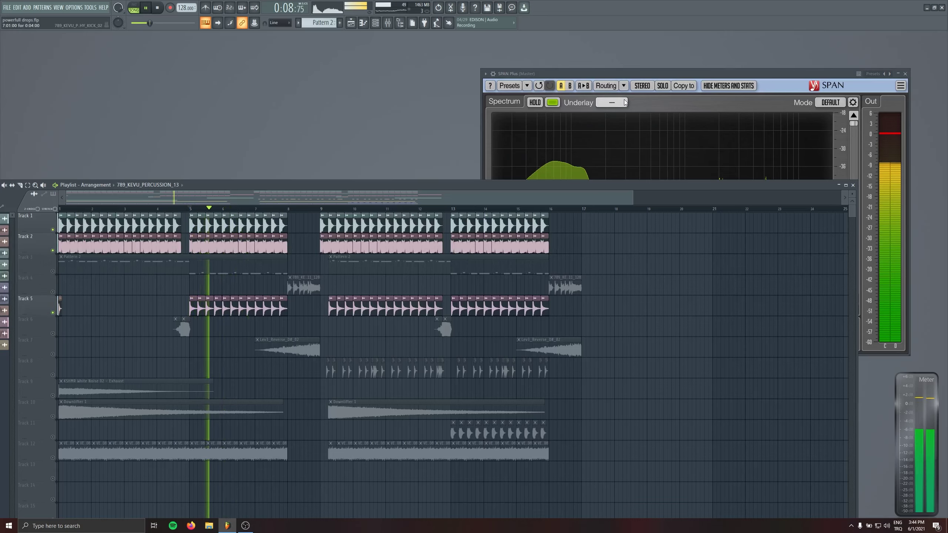
{"action": "left_click", "coordinate": [512, 131]}
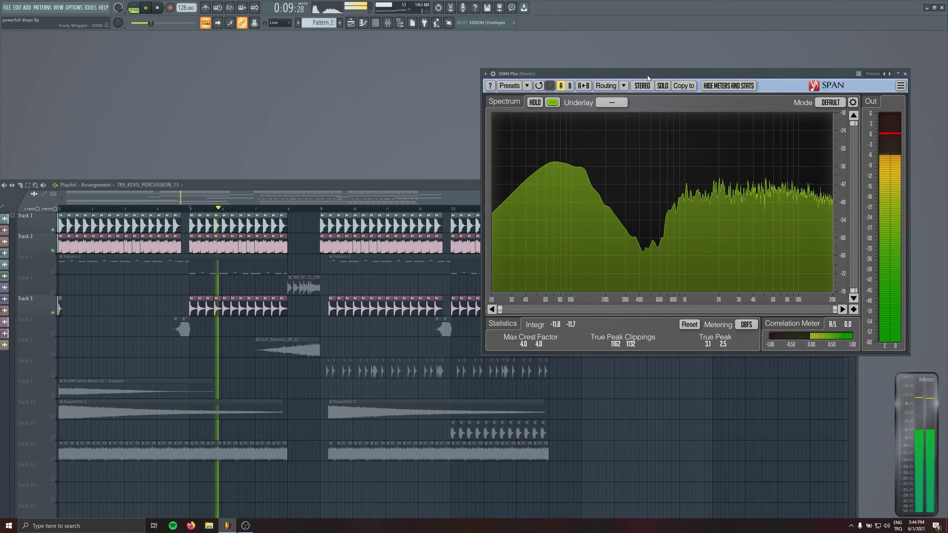
{"action": "left_click", "coordinate": [53, 354]}
{"action": "left_click", "coordinate": [53, 375]}
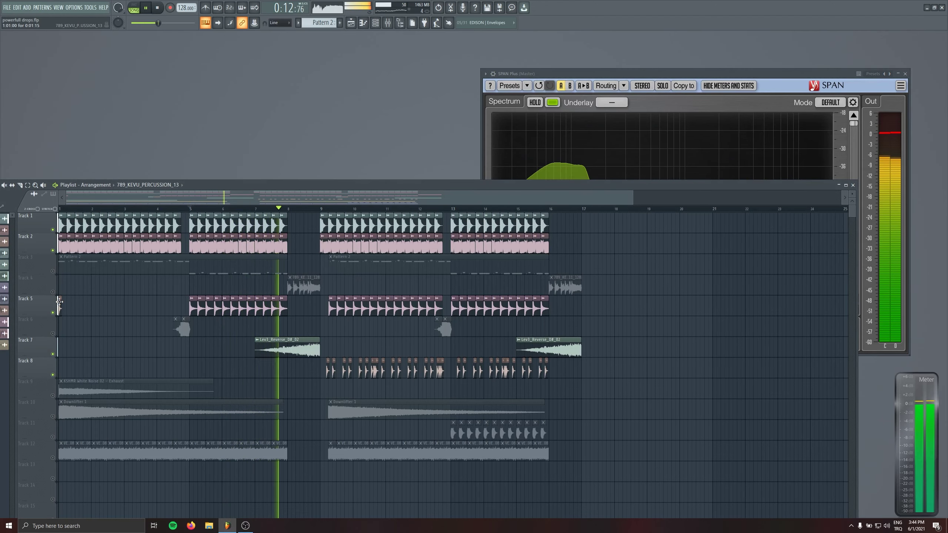
{"action": "left_click", "coordinate": [53, 292]}
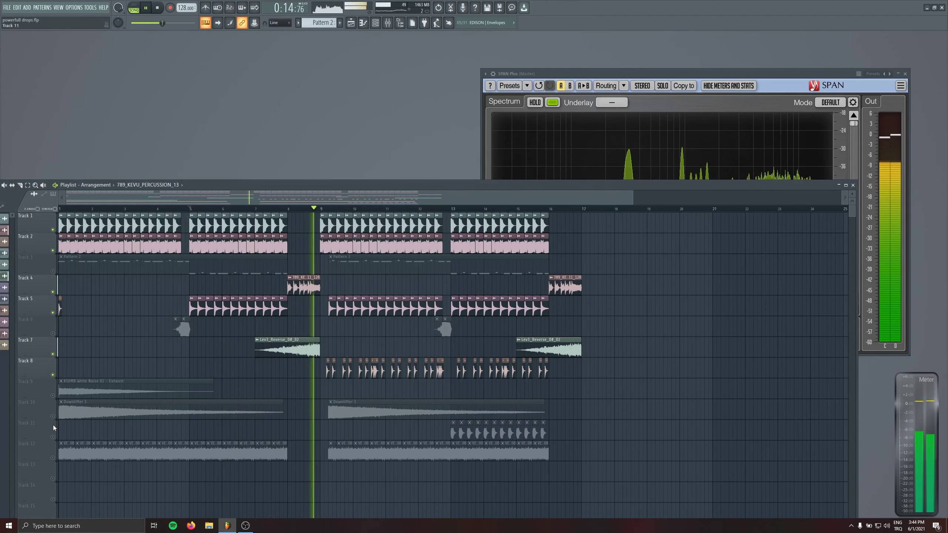
{"action": "left_click", "coordinate": [53, 437]}
{"action": "scroll", "coordinate": [54, 434], "scroll_direction": "up", "scroll_amount": 2}
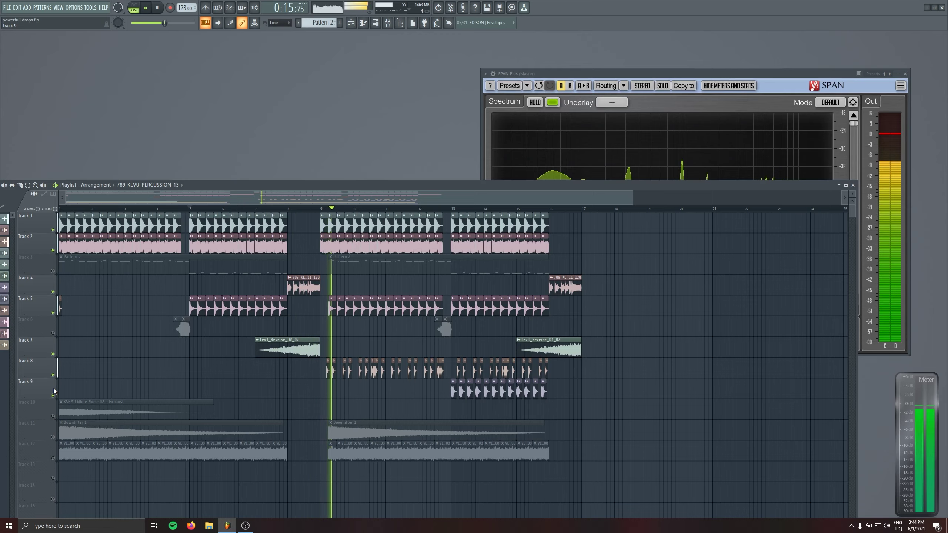
- Move the analyser aside, replay from bar 9, and unmute Tracks 10, 11 and 12
{"action": "left_click", "coordinate": [697, 73]}
{"action": "left_click_drag", "start_coordinate": [696, 73], "coordinate": [741, 59]}
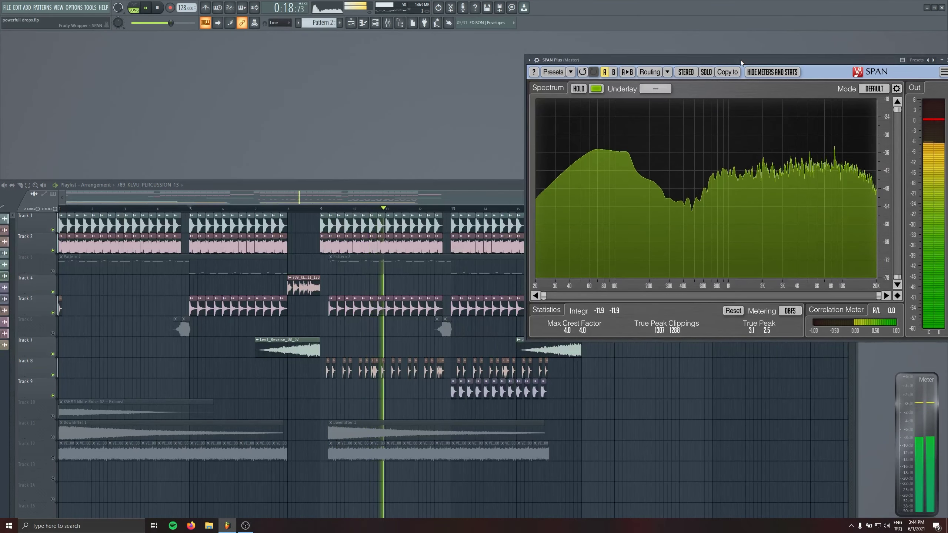
{"action": "key", "text": "space"}
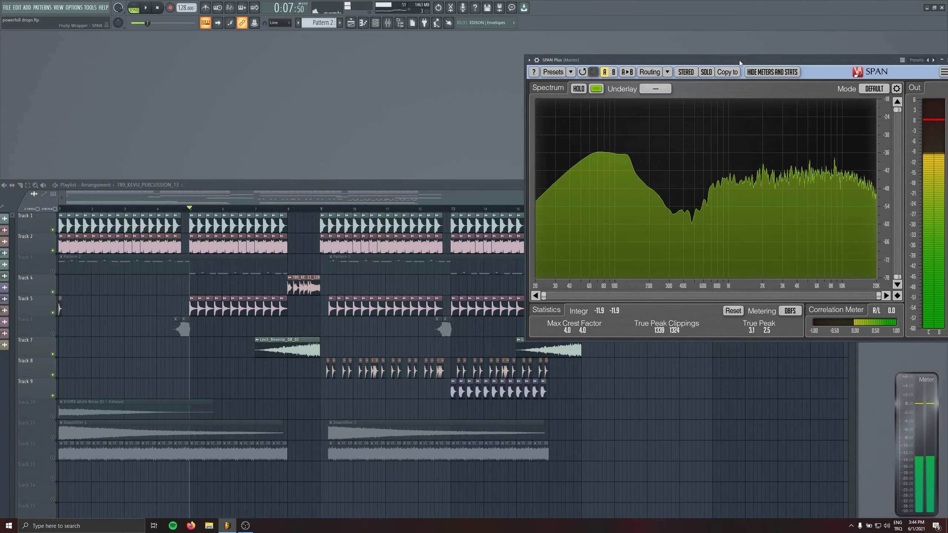
{"action": "key", "text": "space"}
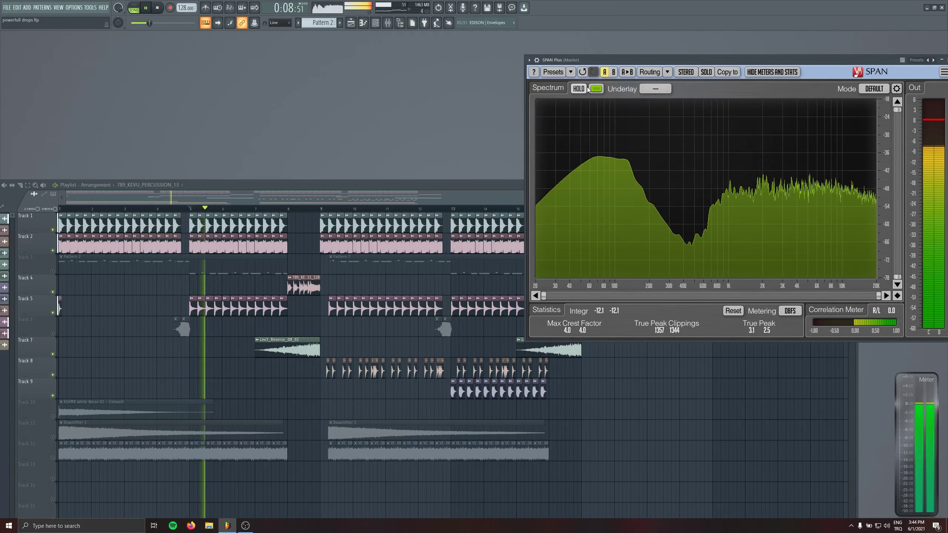
{"action": "left_click", "coordinate": [317, 208]}
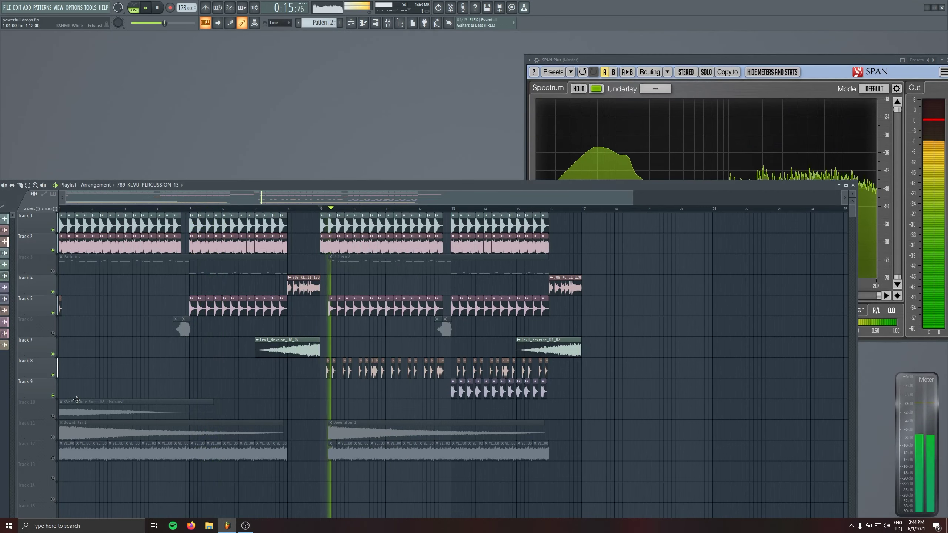
{"action": "left_click", "coordinate": [53, 437]}
{"action": "left_click", "coordinate": [53, 416]}
{"action": "left_click", "coordinate": [52, 457]}
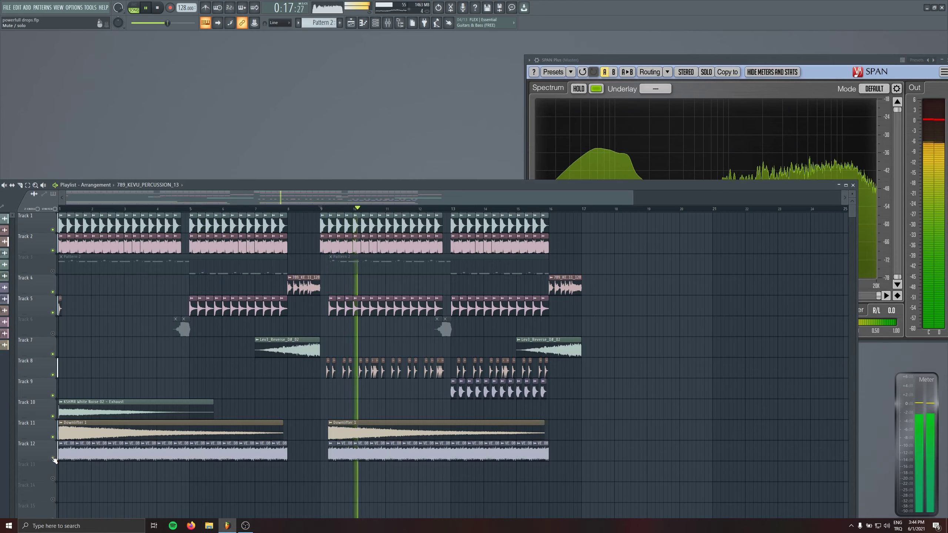
{"action": "left_click", "coordinate": [680, 57]}
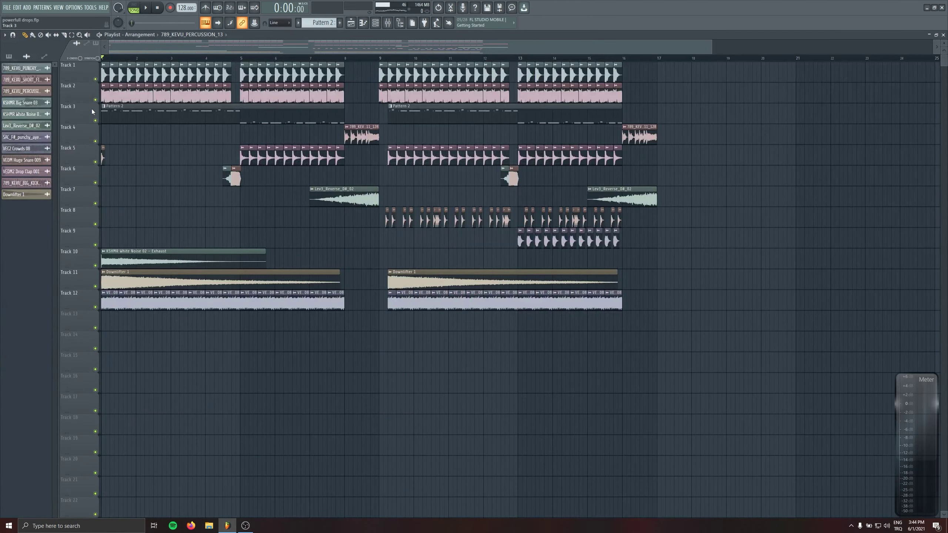
- Insert an empty Track 3 and solo Track 2 with Track 1 also audible
{"action": "right_click", "coordinate": [93, 111]}
{"action": "left_click", "coordinate": [119, 216]}
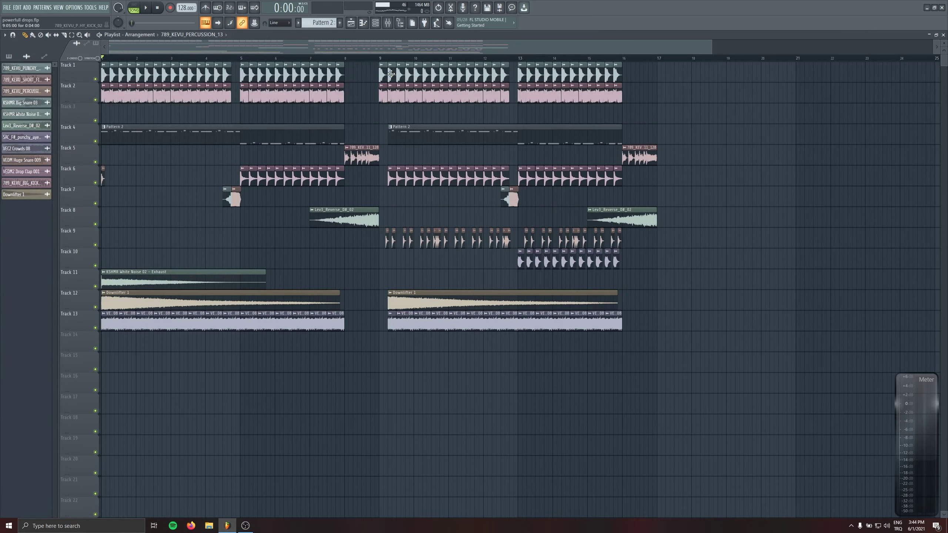
{"action": "right_click", "coordinate": [95, 100]}
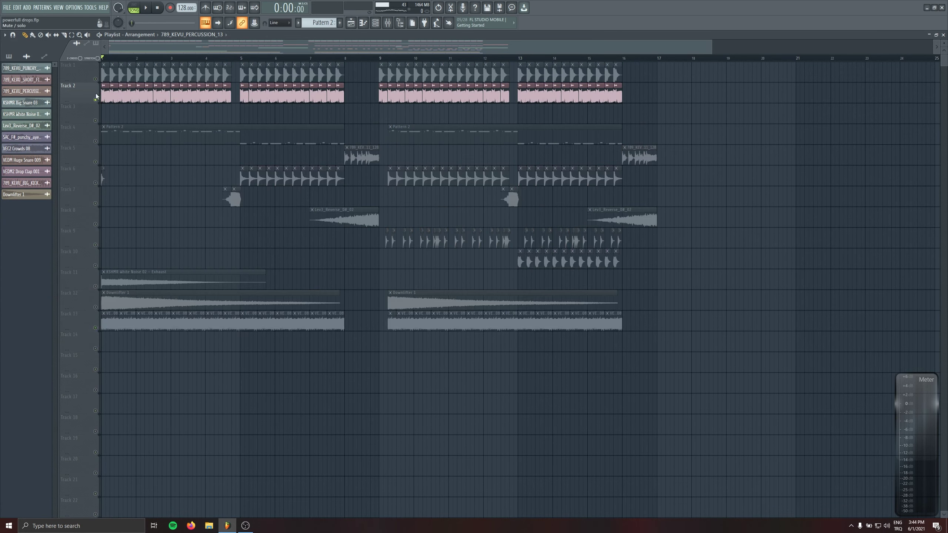
{"action": "left_click", "coordinate": [95, 80]}
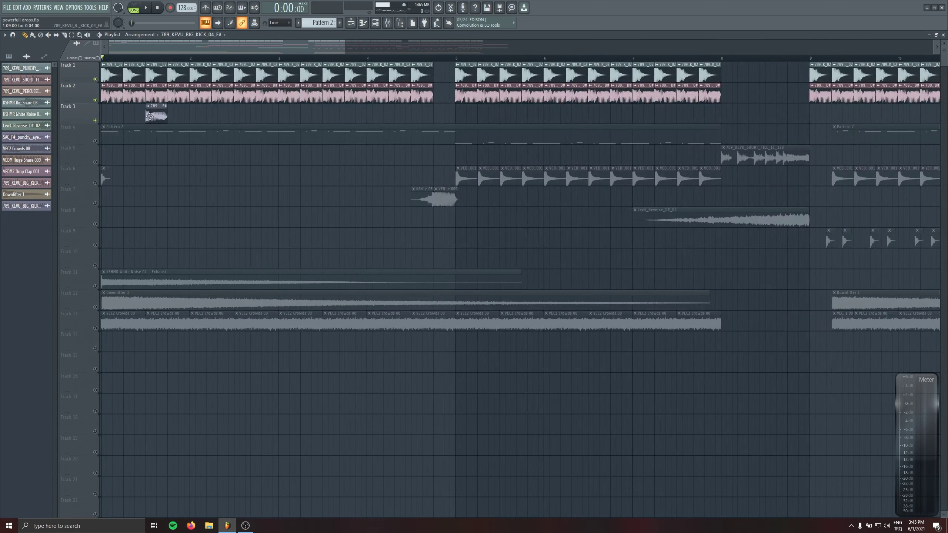
{"action": "scroll", "coordinate": [110, 115], "scroll_direction": "up", "scroll_amount": 3}
- Place the big kick on Track 3, set e3 mono stretching, and clone it across the drop
{"action": "left_click_drag", "start_coordinate": [110, 113], "coordinate": [153, 111]}
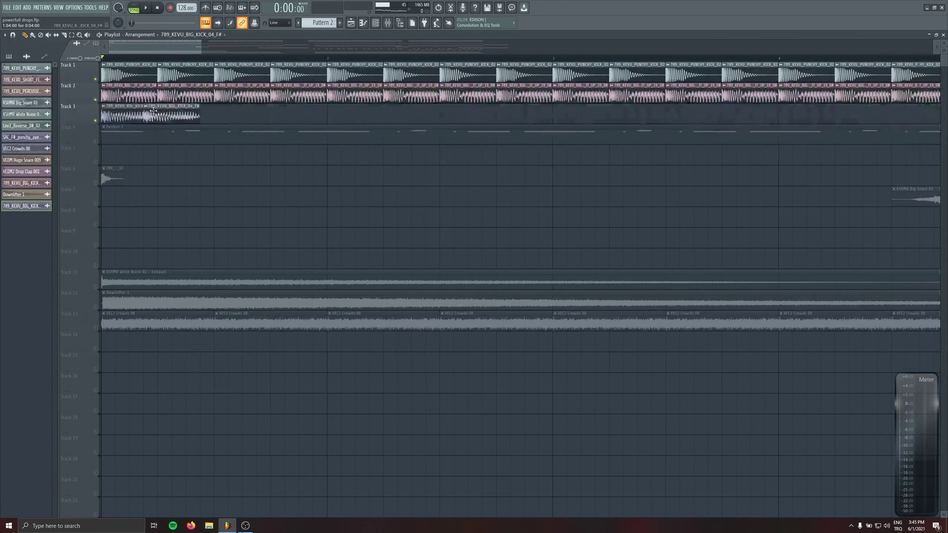
{"action": "double_click", "coordinate": [177, 118]}
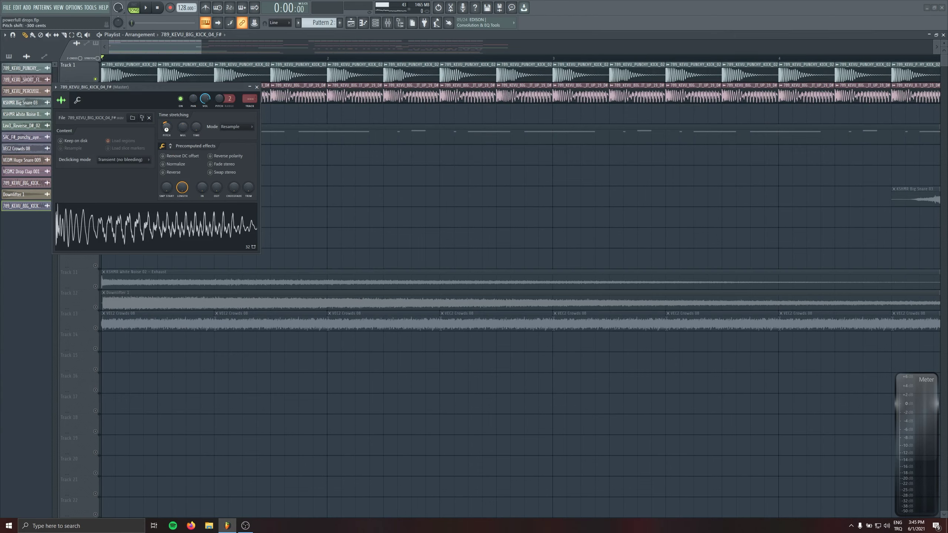
{"action": "left_click", "coordinate": [210, 242]}
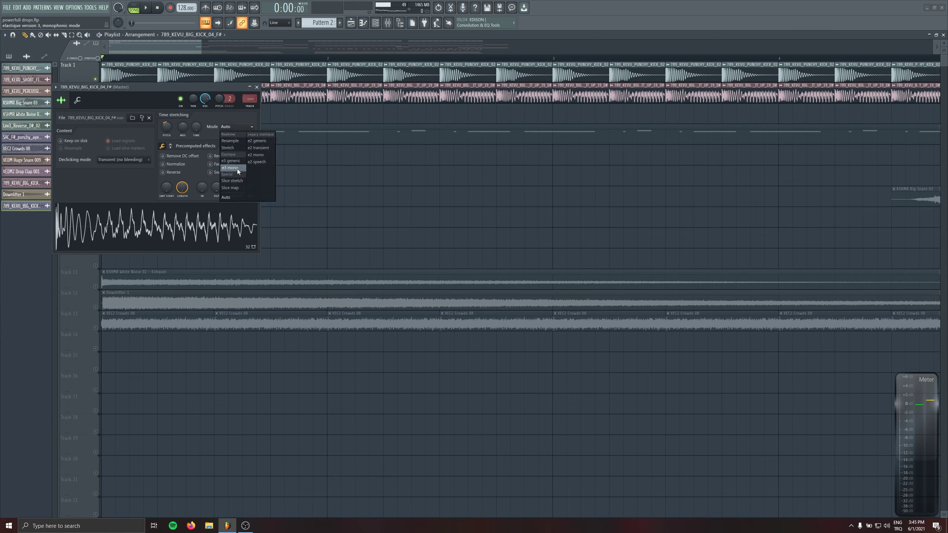
{"action": "left_click", "coordinate": [237, 168]}
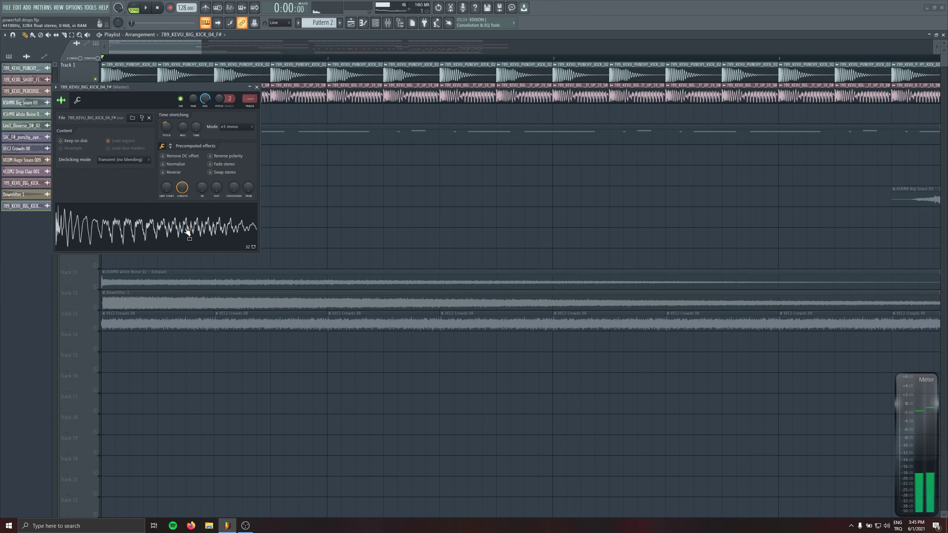
{"action": "left_click", "coordinate": [258, 87]}
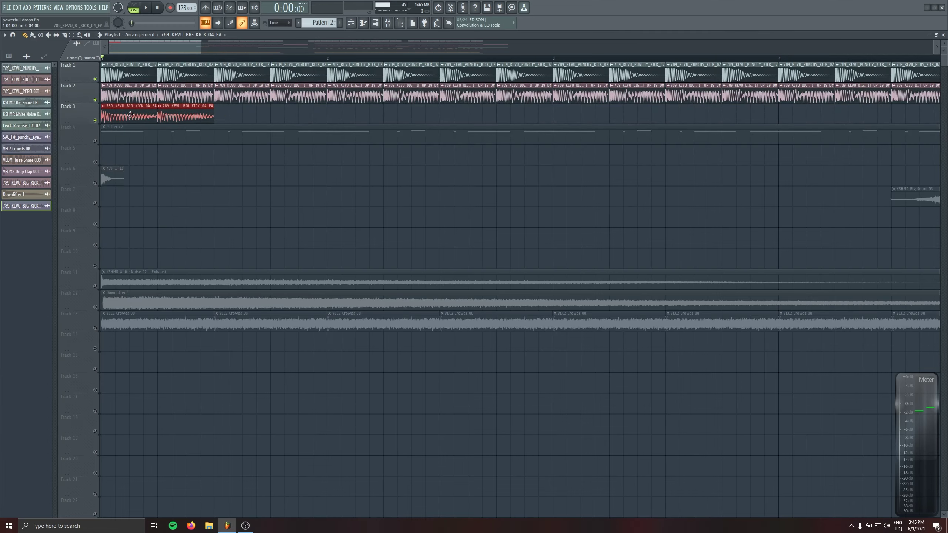
{"action": "left_click_drag", "start_coordinate": [132, 116], "coordinate": [251, 111]}
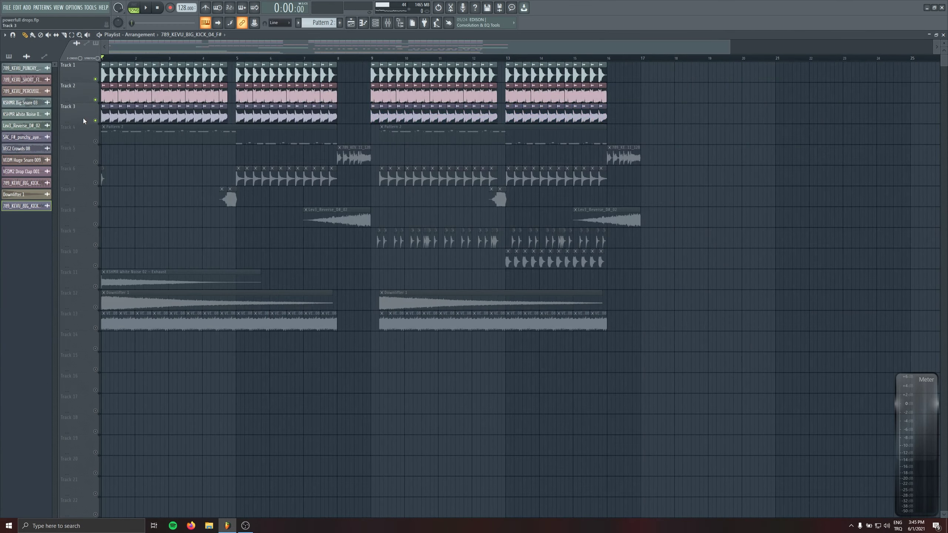
- Solo Track 3 and route the big kick channel to mixer insert 27
{"action": "right_click", "coordinate": [95, 121]}
{"action": "double_click", "coordinate": [181, 110]}
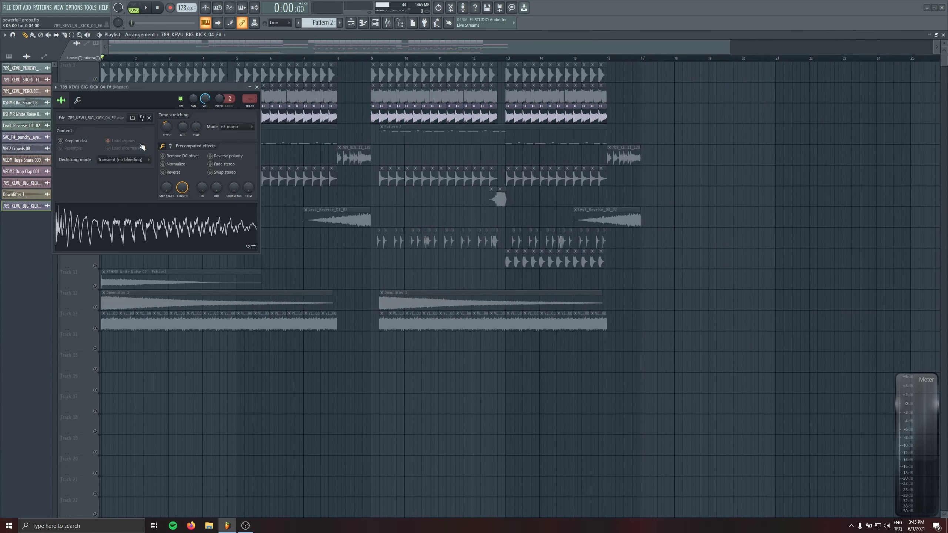
{"action": "double_click", "coordinate": [249, 98]}
{"action": "left_click_drag", "start_coordinate": [249, 98], "coordinate": [249, 78]}
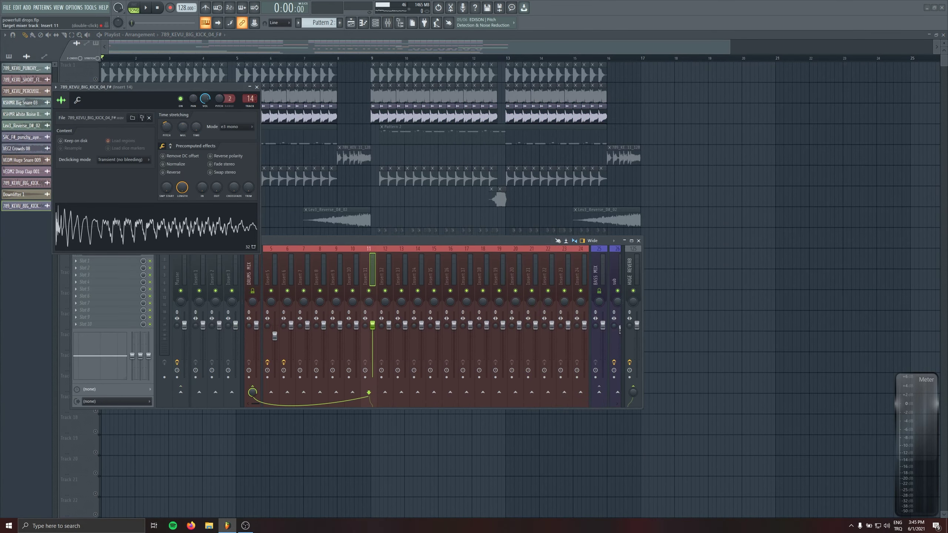
{"action": "scroll", "coordinate": [249, 98], "scroll_direction": "up", "scroll_amount": 2}
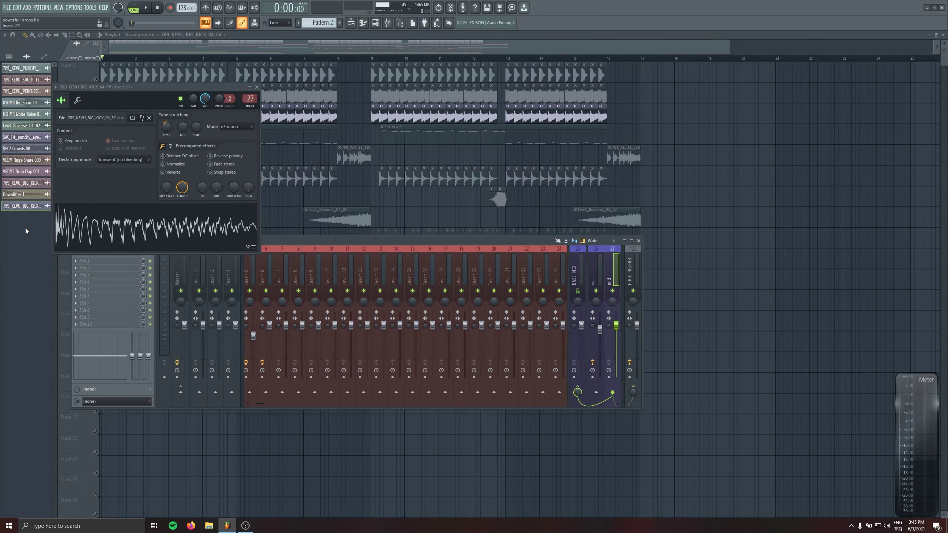
- Load Kickstart onto insert 27 and play the drop from the start
{"action": "left_click", "coordinate": [96, 317]}
{"action": "left_click", "coordinate": [179, 369]}
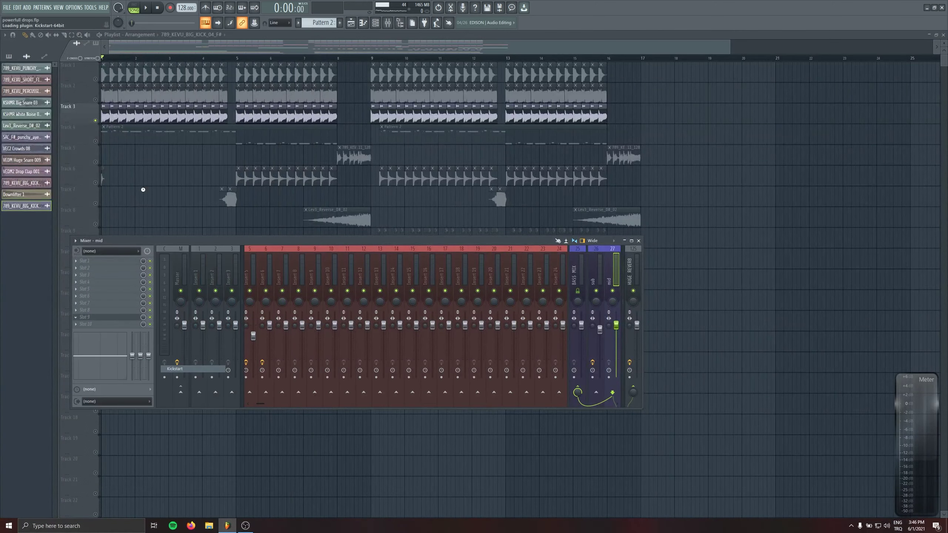
{"action": "left_click", "coordinate": [243, 58]}
{"action": "key", "text": "F9"}
{"action": "key", "text": "space"}
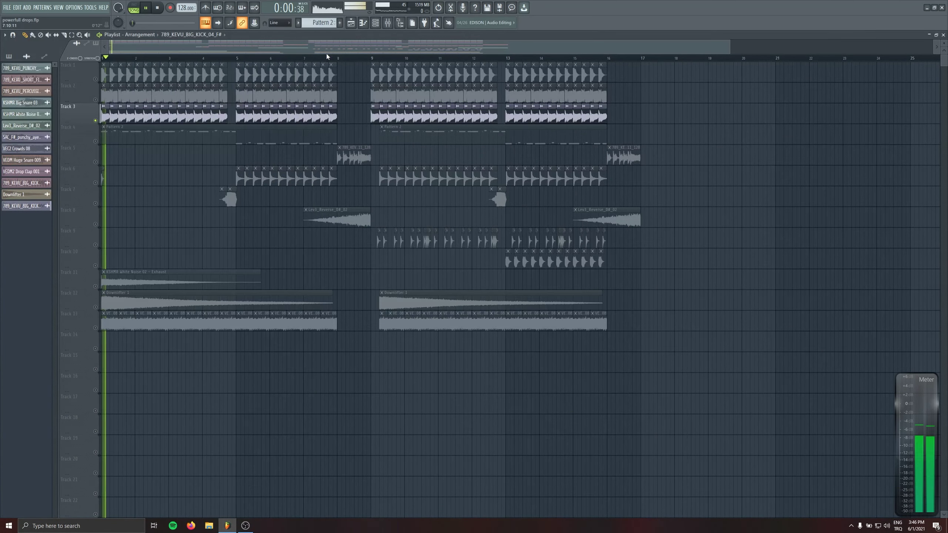
{"action": "key", "text": "F9"}
- Load Pro-Q 3 into the mid insert's first slot with a low cut near 150 Hz
{"action": "key", "text": "space"}
{"action": "left_click", "coordinate": [112, 263]}
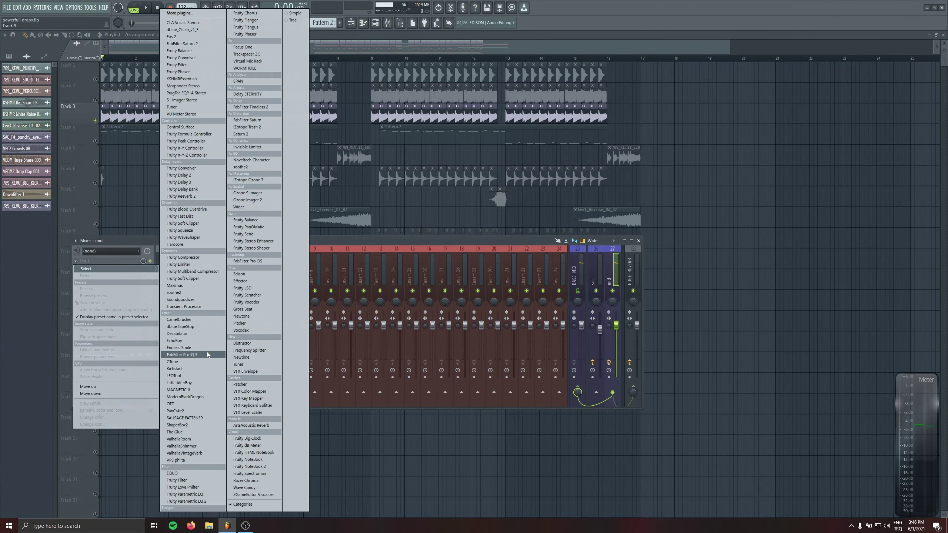
{"action": "left_click", "coordinate": [258, 192]}
{"action": "key", "text": "space"}
{"action": "left_click_drag", "start_coordinate": [15, 119], "coordinate": [116, 123]}
{"action": "key", "text": "space"}
{"action": "left_click_drag", "start_coordinate": [107, 39], "coordinate": [232, 126]}
- Unmute Track 2 and raise the low cut to about 249 Hz during playback
{"action": "left_click", "coordinate": [96, 100]}
{"action": "key", "text": "space"}
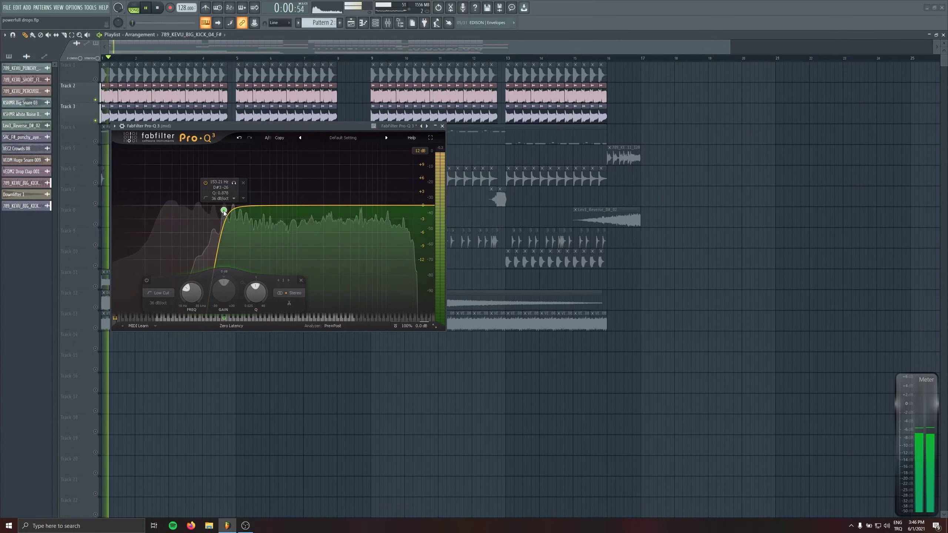
{"action": "left_click_drag", "start_coordinate": [224, 211], "coordinate": [254, 208]}
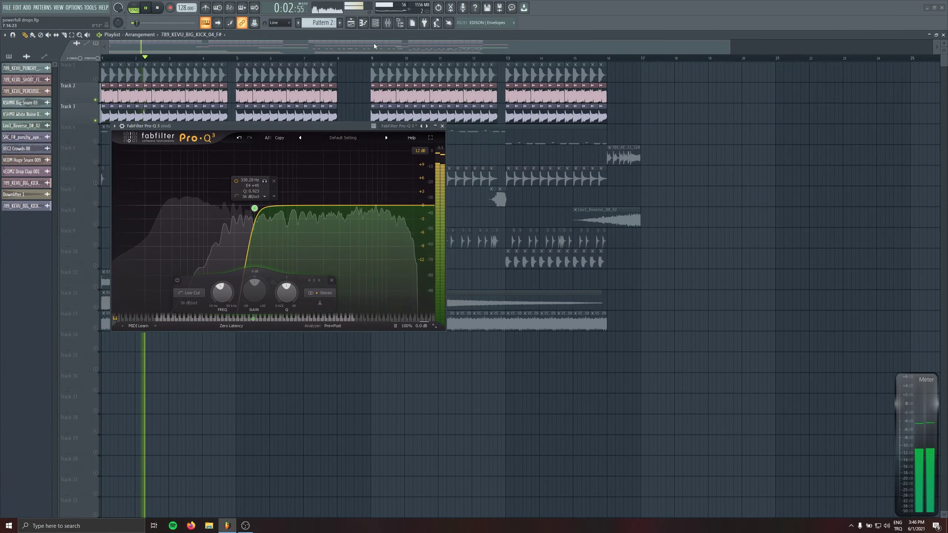
{"action": "key", "text": "F9"}
{"action": "key", "text": "space"}
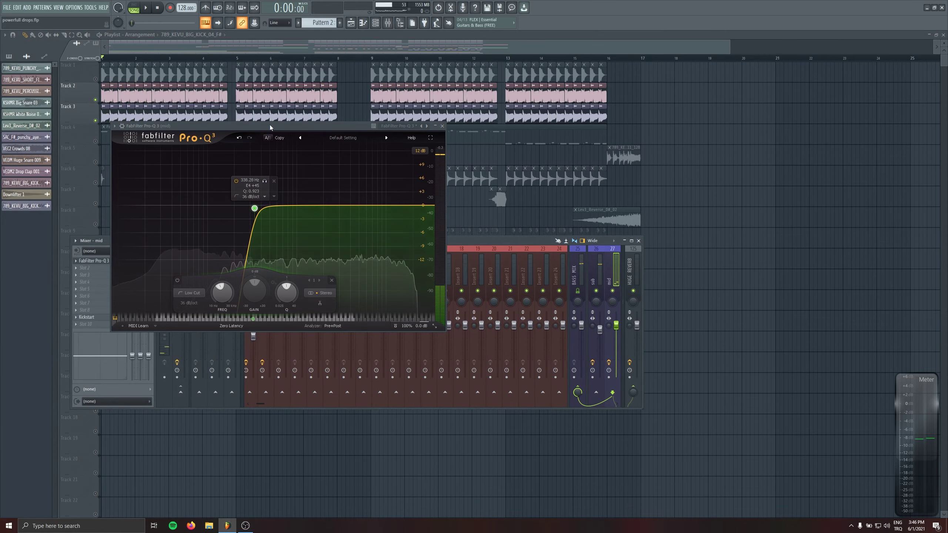
{"action": "left_click_drag", "start_coordinate": [270, 125], "coordinate": [294, 71]}
{"action": "left_click_drag", "start_coordinate": [111, 240], "coordinate": [135, 332]}
- Open SPAN Plus on the master track and play the drop
{"action": "left_click", "coordinate": [202, 345]}
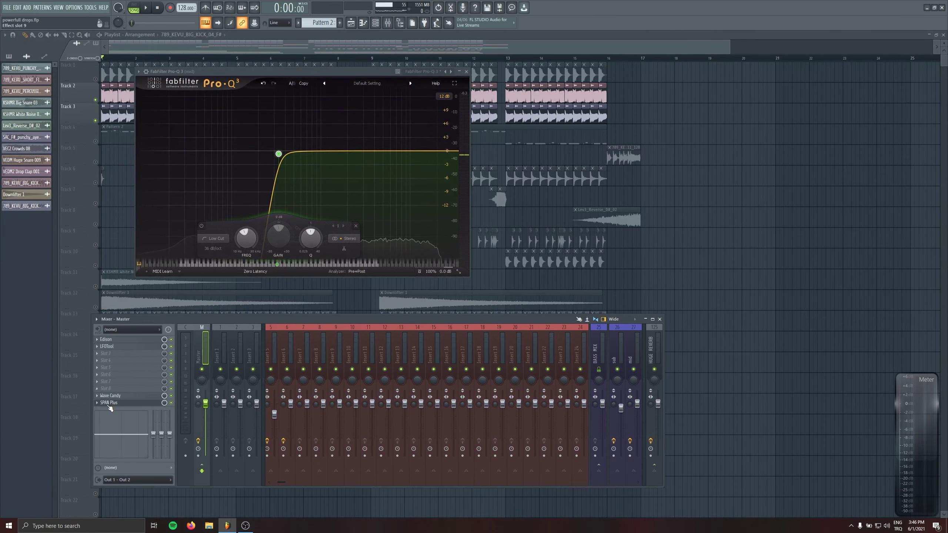
{"action": "left_click", "coordinate": [109, 403]}
{"action": "key", "text": "space"}
{"action": "key", "text": "space"}
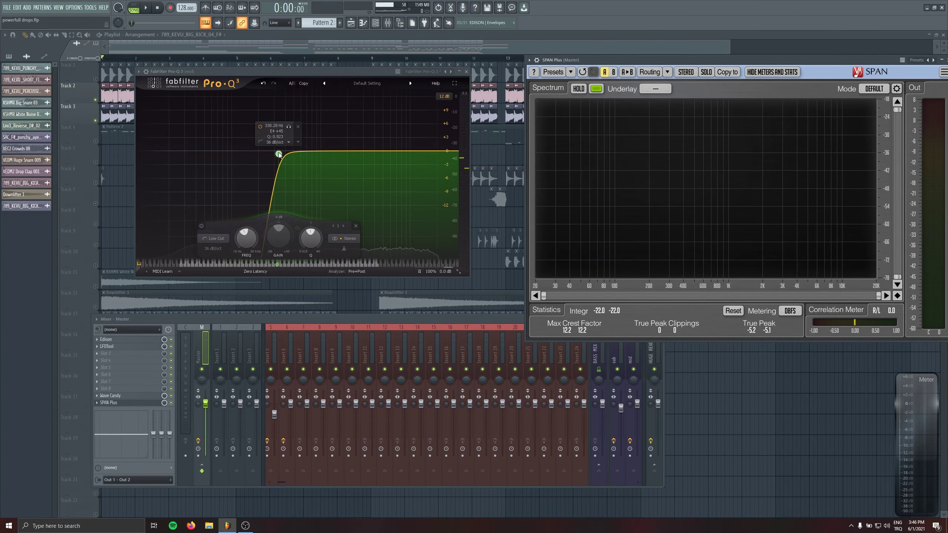
- Lower the Pro-Q 3 low cut to about 155 Hz with a 48 dB/oct slope
{"action": "key", "text": "space"}
{"action": "left_click_drag", "start_coordinate": [279, 154], "coordinate": [247, 153]}
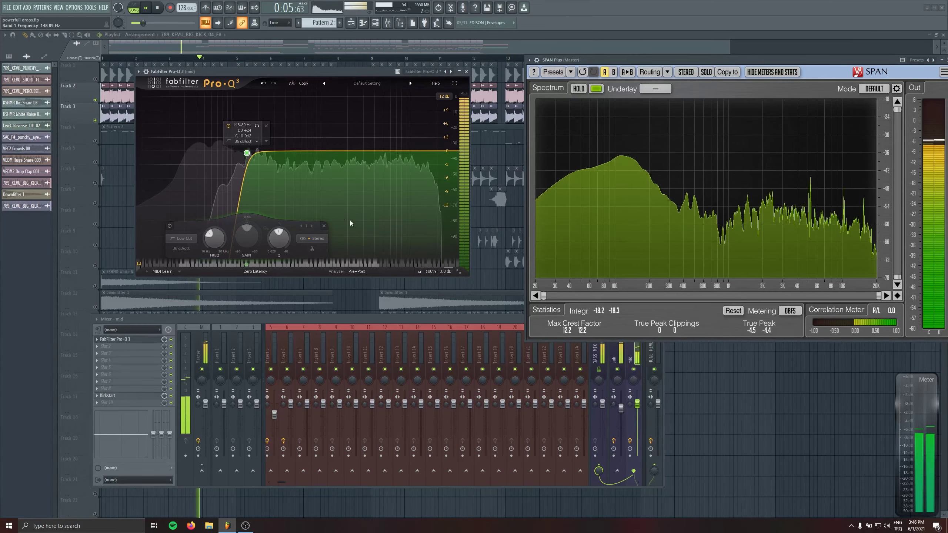
{"action": "left_click", "coordinate": [279, 238], "text": "ctrl"}
{"action": "left_click_drag", "start_coordinate": [246, 265], "coordinate": [248, 264]}
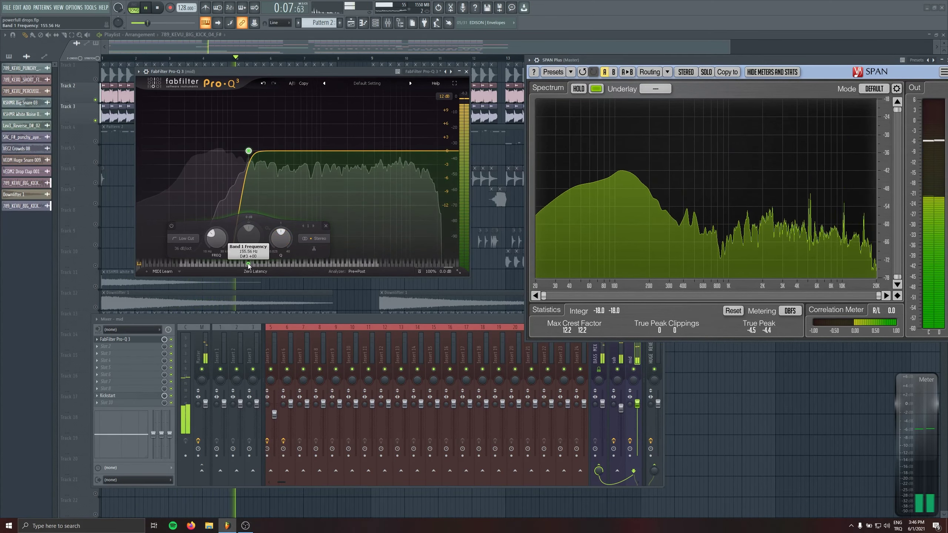
{"action": "left_click", "coordinate": [248, 151], "text": "alt+shift"}
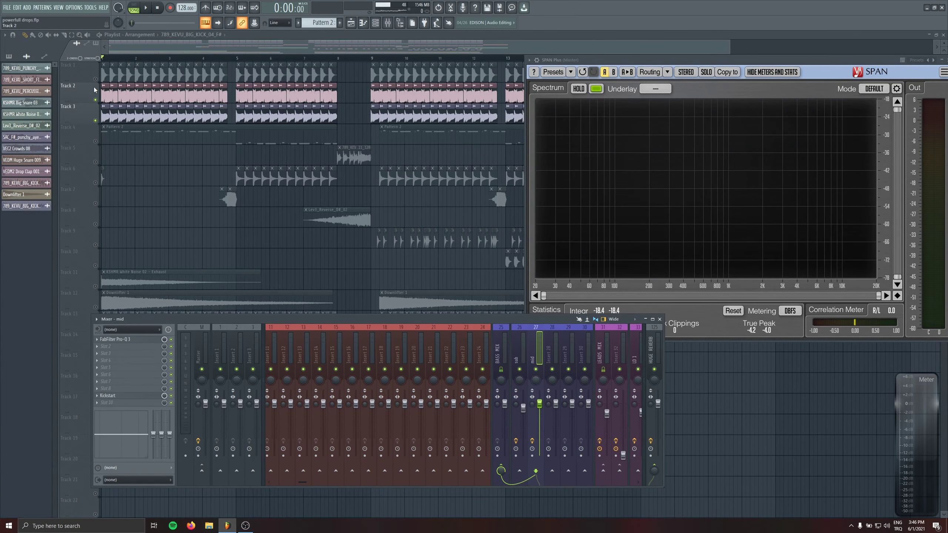
- Hide the plugin windows, compare the drop with Track 3 muted and unmuted, and reopen the mixer
{"action": "key", "text": "F12"}
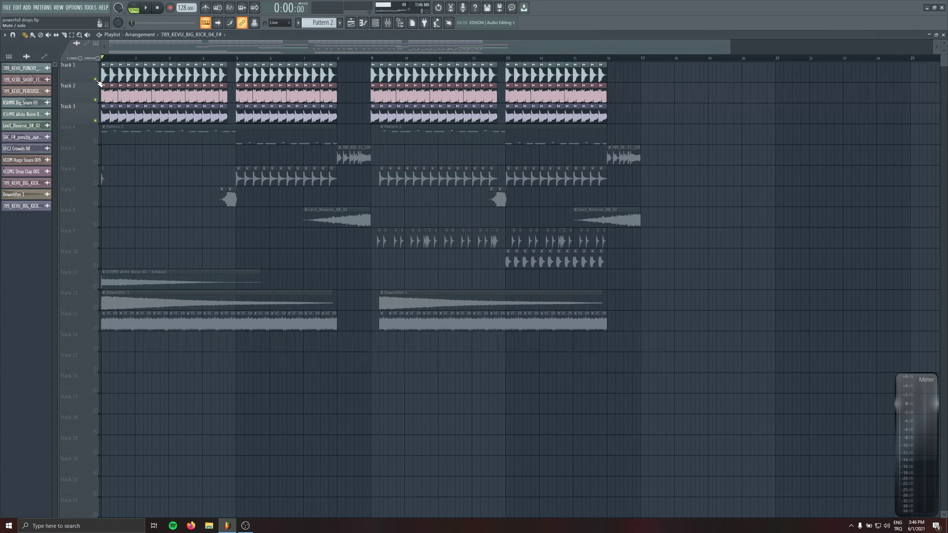
{"action": "left_click", "coordinate": [99, 121]}
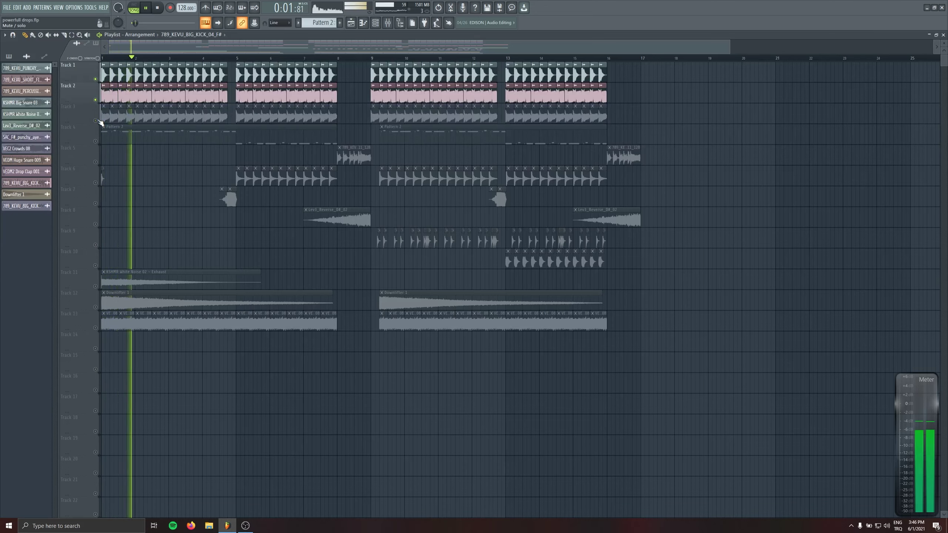
{"action": "left_click", "coordinate": [98, 122]}
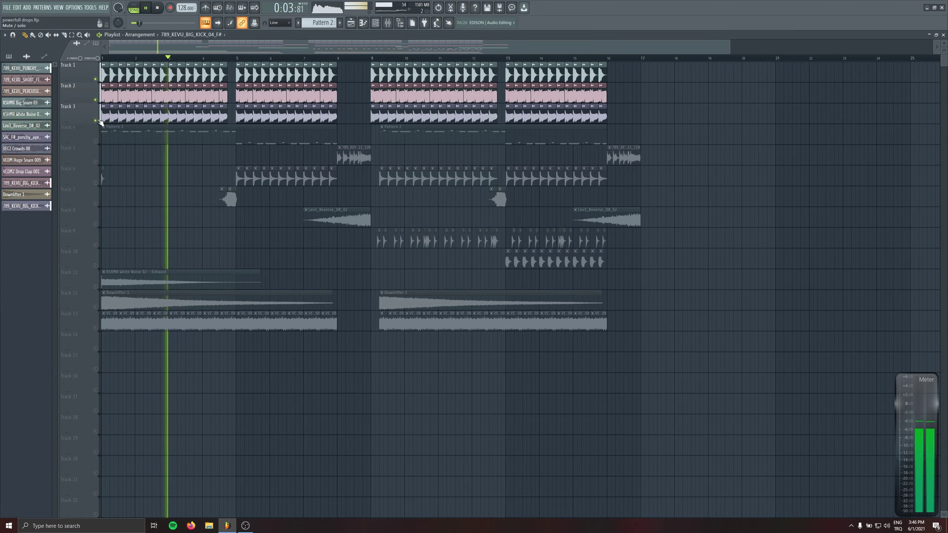
{"action": "left_click", "coordinate": [388, 22]}
- Load CamelCrusher on the mid bus with the Annihilate patch
{"action": "left_click", "coordinate": [126, 340]}
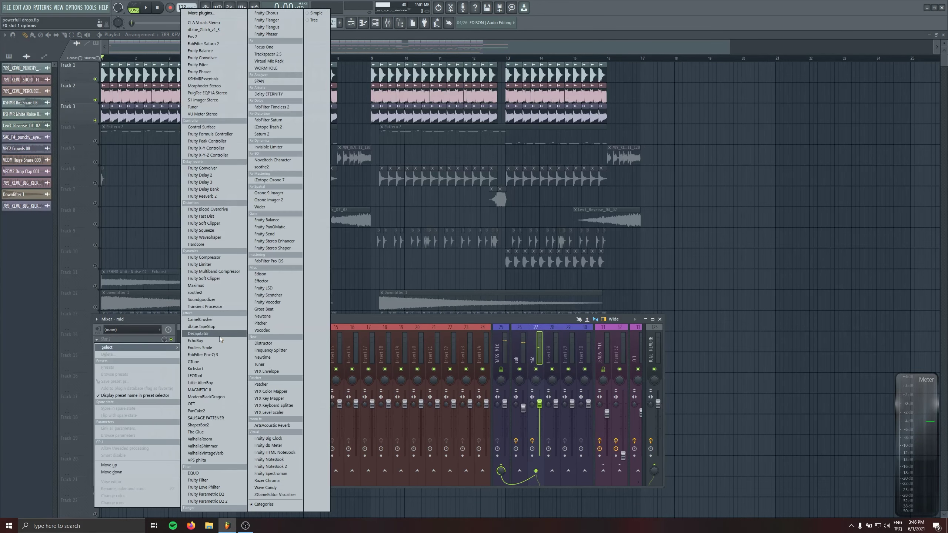
{"action": "left_click", "coordinate": [221, 320]}
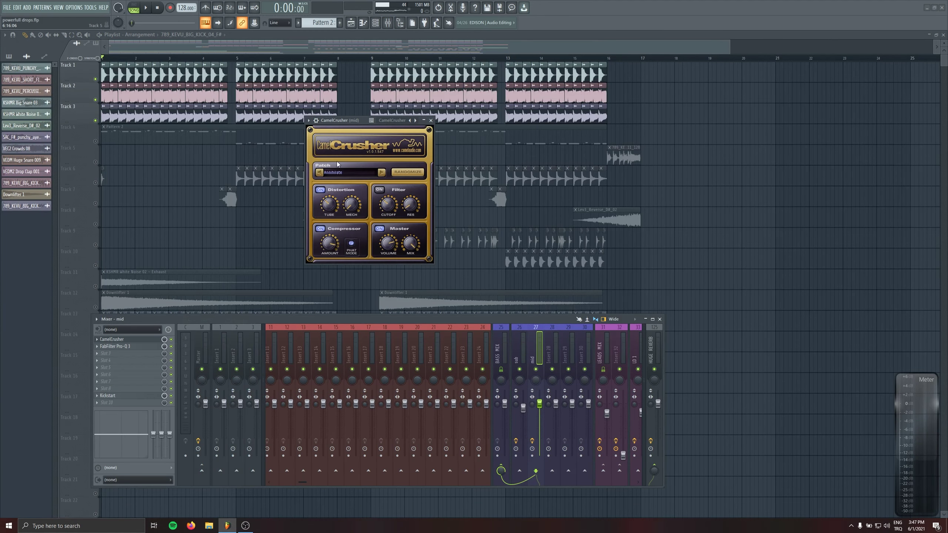
{"action": "left_click", "coordinate": [382, 173]}
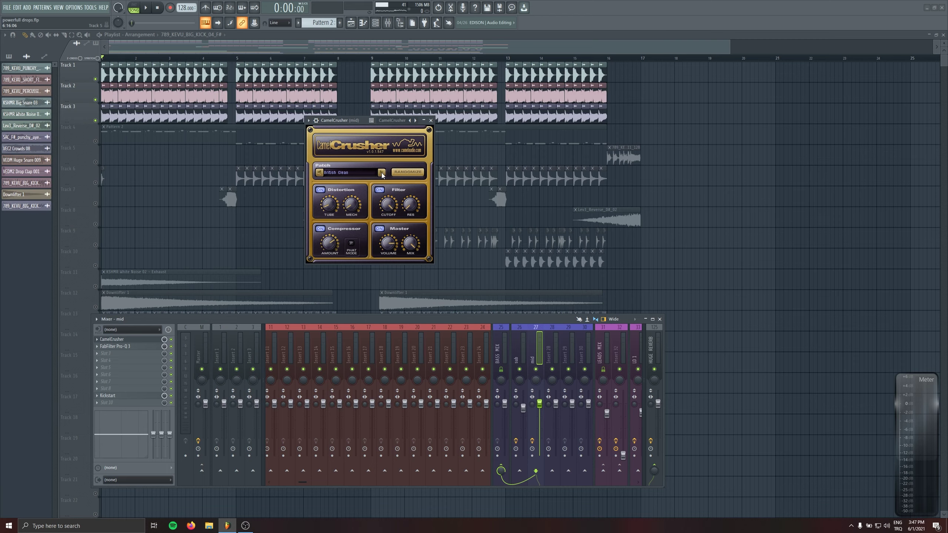
{"action": "left_click", "coordinate": [319, 173]}
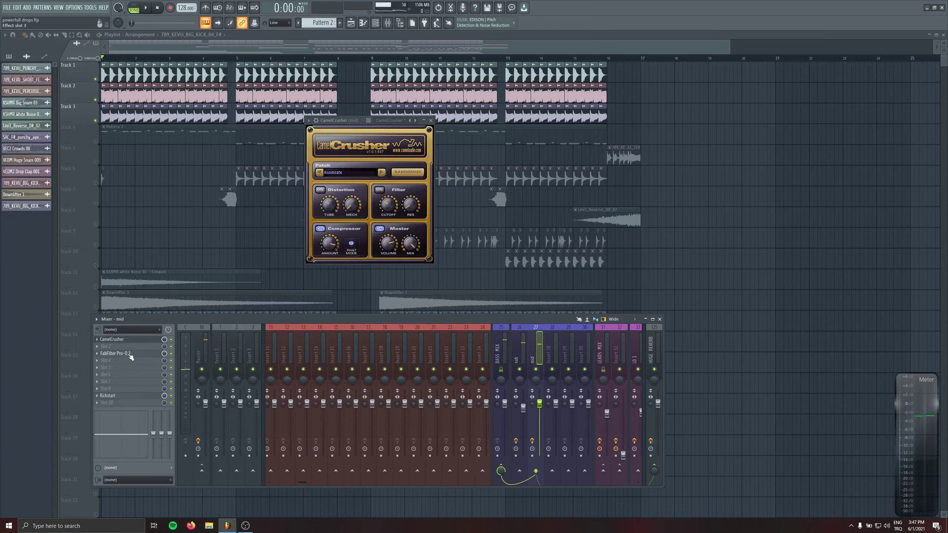
- Add a Pro-Q 3 high cut near 17 kHz and audition the widened mid bus
{"action": "left_click", "coordinate": [148, 346]}
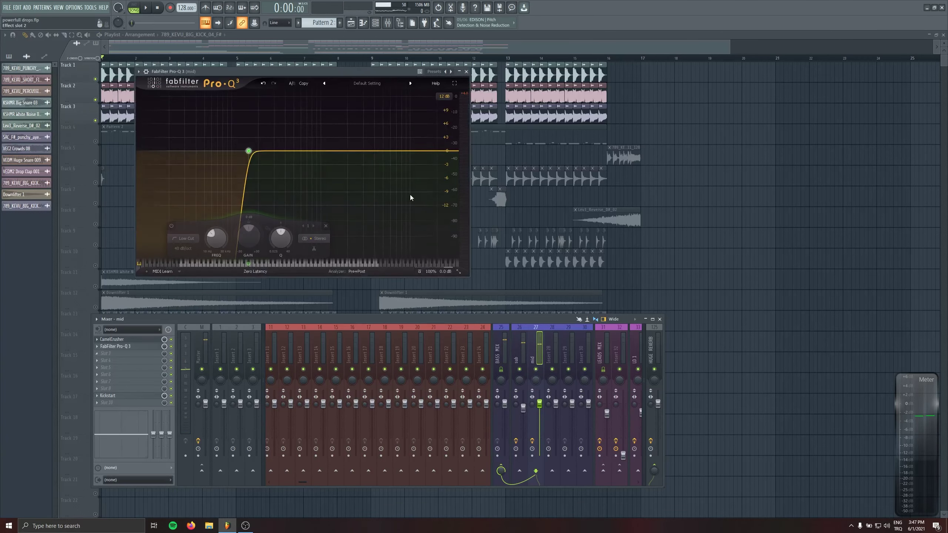
{"action": "key", "text": "space"}
{"action": "left_click_drag", "start_coordinate": [452, 152], "coordinate": [424, 183]}
{"action": "left_click", "coordinate": [466, 71]}
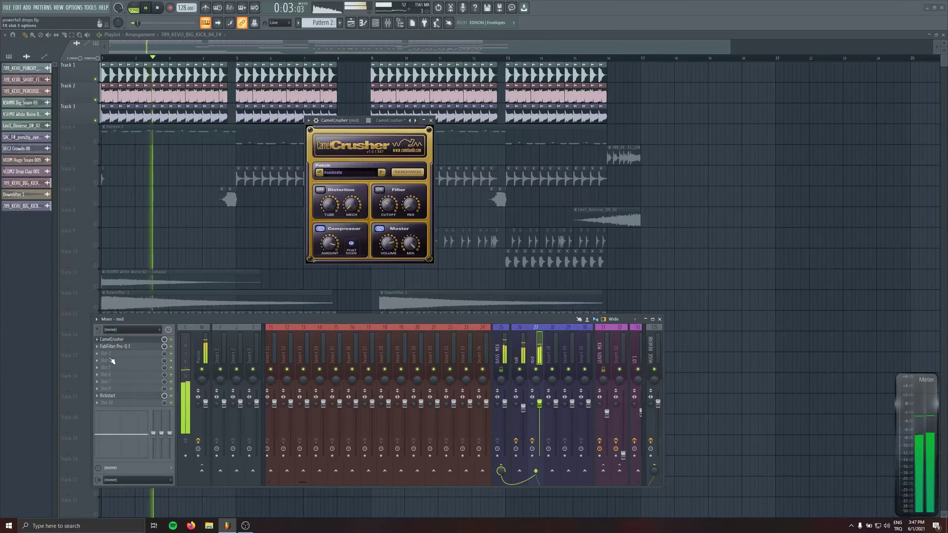
{"action": "key", "text": "space"}
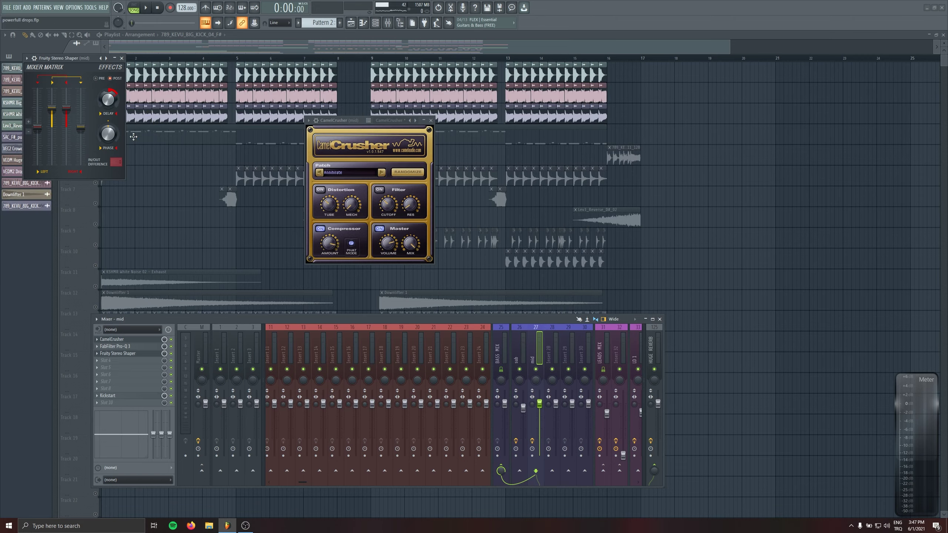
{"action": "key", "text": "space"}
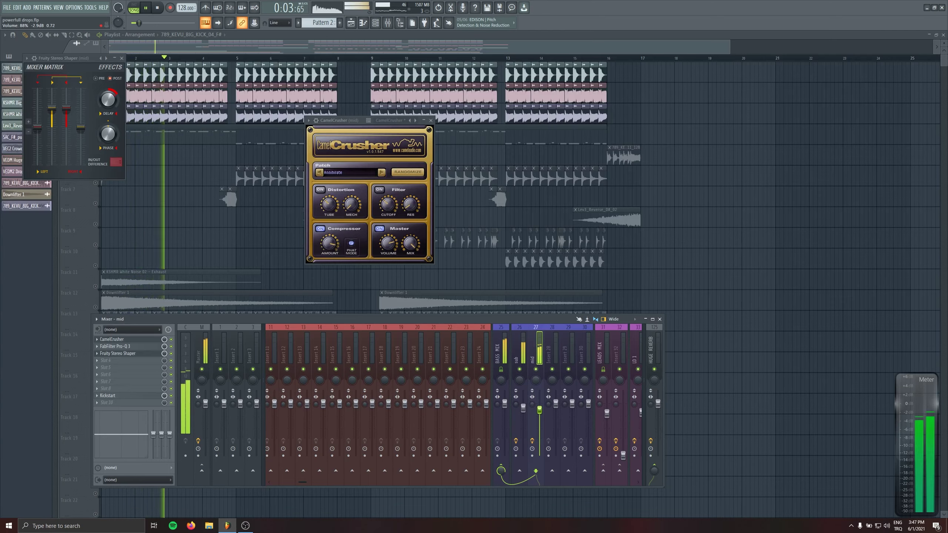
- Close Stereo Shaper, toggle the mixer, and mute Track 4's Pattern 2
{"action": "left_click", "coordinate": [122, 58]}
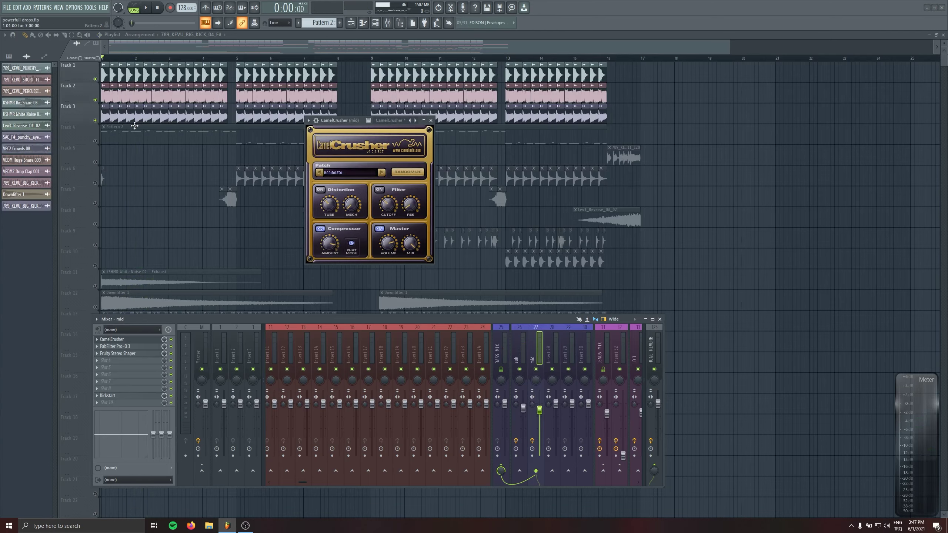
{"action": "left_click", "coordinate": [97, 145]}
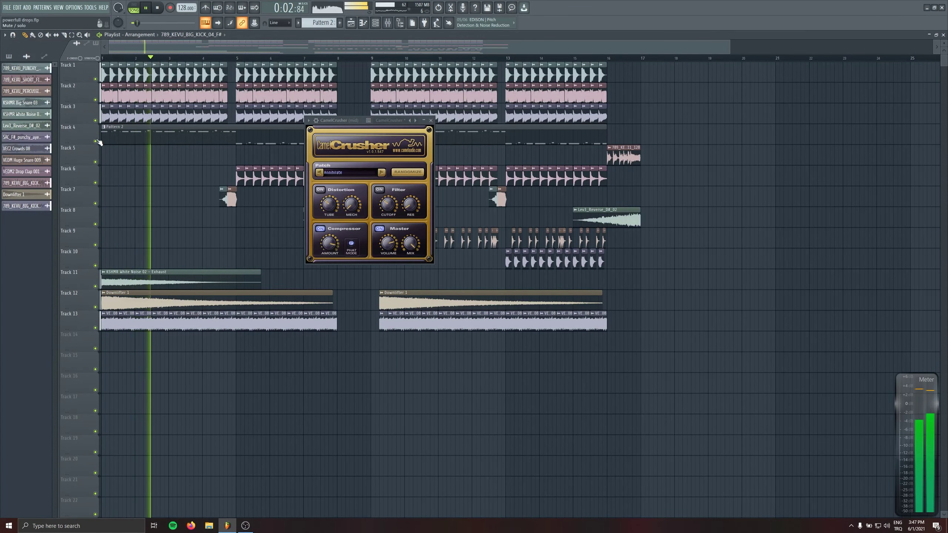
{"action": "left_click", "coordinate": [387, 23]}
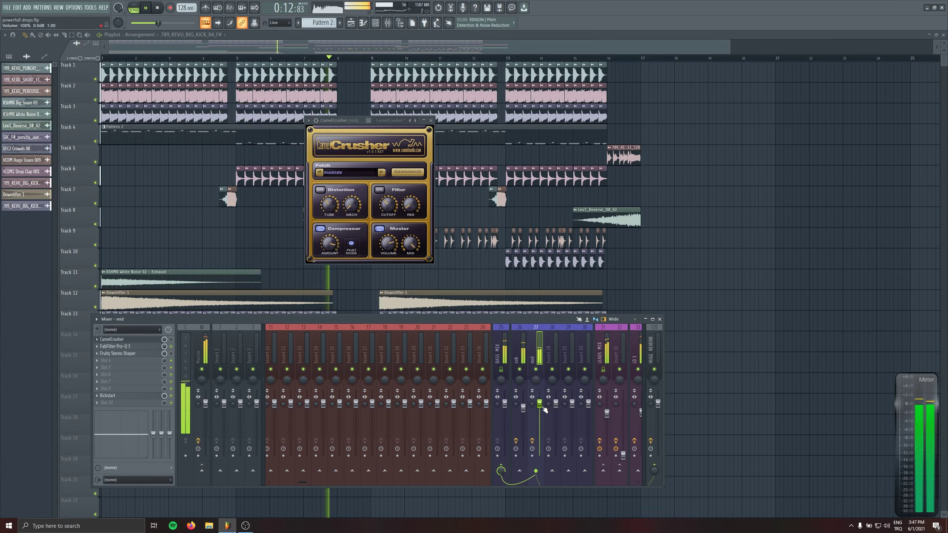
{"action": "key", "text": "F9"}
{"action": "left_click", "coordinate": [95, 141]}
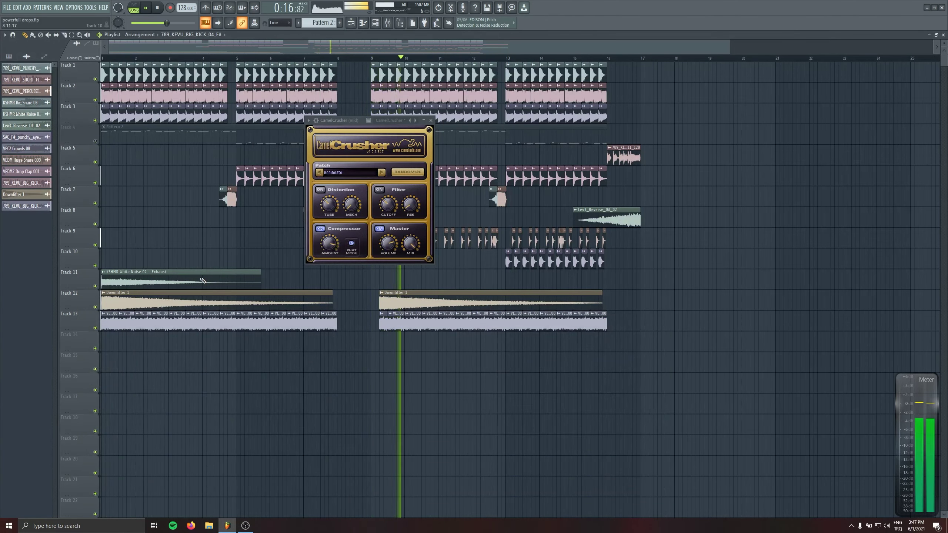
- Delete the high-cut band from the mid bus's Pro-Q 3 EQ
{"action": "left_click", "coordinate": [388, 23]}
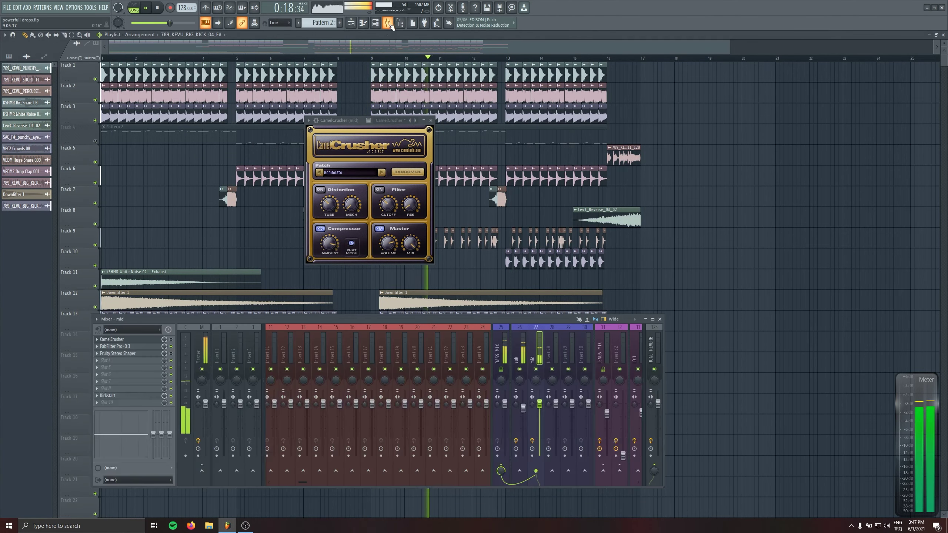
{"action": "left_click", "coordinate": [136, 346]}
{"action": "right_click", "coordinate": [425, 178]}
{"action": "left_click", "coordinate": [447, 231]}
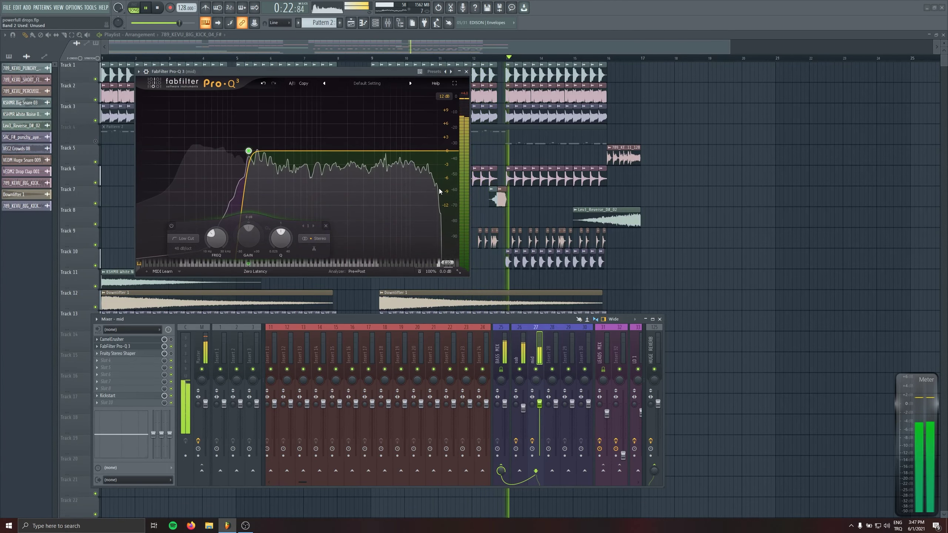
- Add bell bands dipping 4.7 dB near 1.5 kHz and lifting 2.2 dB near 4.8 kHz
{"action": "double_click", "coordinate": [387, 125]}
{"action": "left_click_drag", "start_coordinate": [388, 124], "coordinate": [327, 160]}
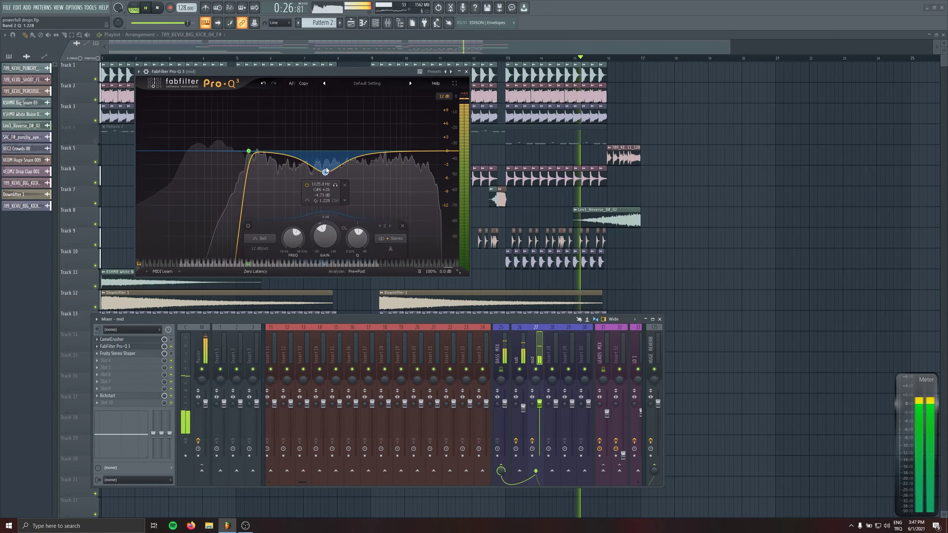
{"action": "mouse_move", "coordinate": [381, 140]}
{"action": "left_mouse_down"}
{"action": "mouse_move", "coordinate": [382, 130]}
{"action": "mouse_move", "coordinate": [383, 142]}
{"action": "left_mouse_up"}
- Close Pro-Q 3, look through the Crowd and WN inserts, and unmute Track 4
{"action": "left_click", "coordinate": [467, 71]}
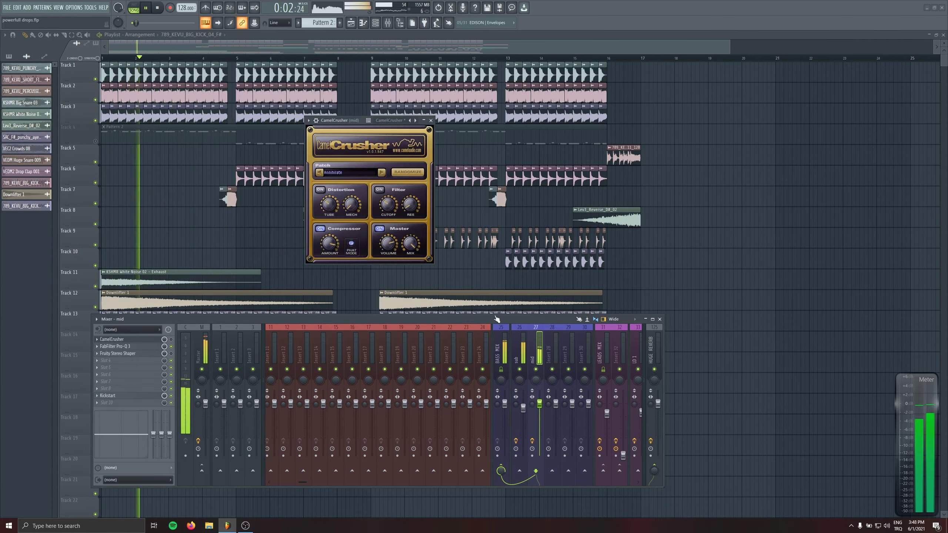
{"action": "scroll", "coordinate": [511, 332], "scroll_direction": "down", "scroll_amount": 5}
{"action": "scroll", "coordinate": [508, 334], "scroll_direction": "down", "scroll_amount": 10}
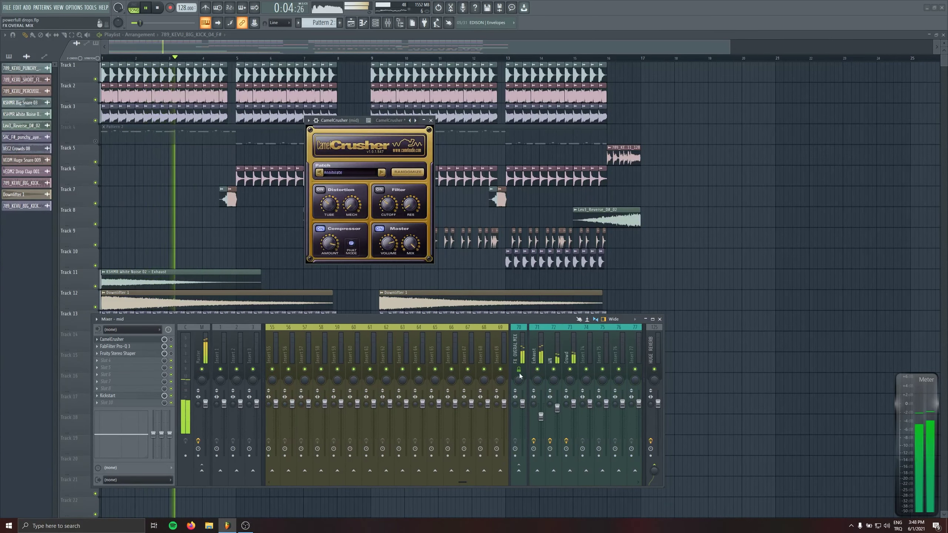
{"action": "left_click", "coordinate": [565, 408]}
{"action": "left_click", "coordinate": [557, 408]}
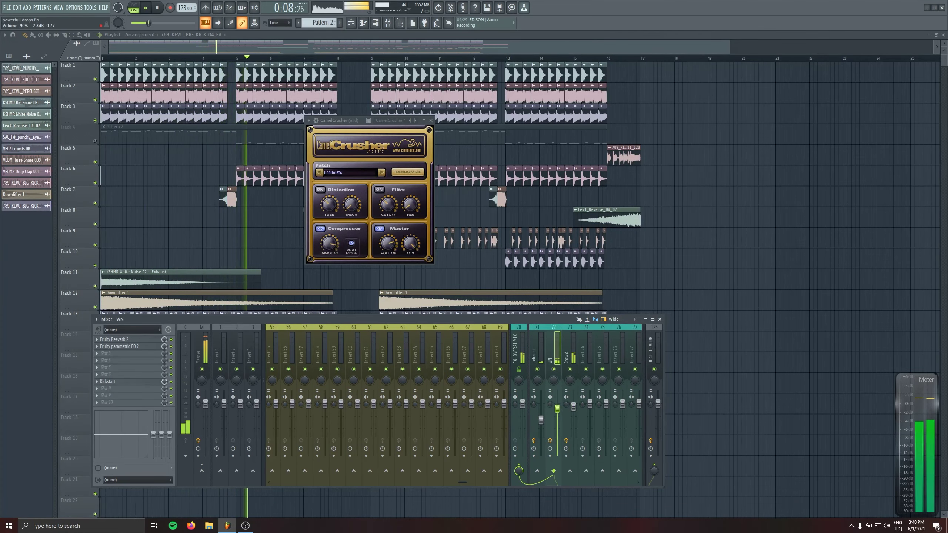
{"action": "scroll", "coordinate": [409, 339], "scroll_direction": "up", "scroll_amount": 14}
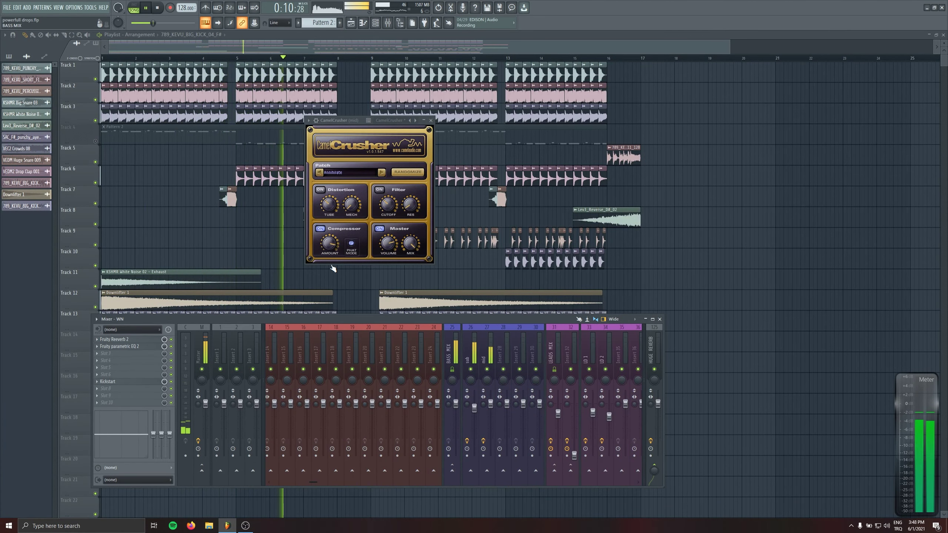
{"action": "left_click", "coordinate": [95, 141]}
- Open the Kickstart sidechain on the LEADS MIX insert
{"action": "left_click", "coordinate": [388, 23]}
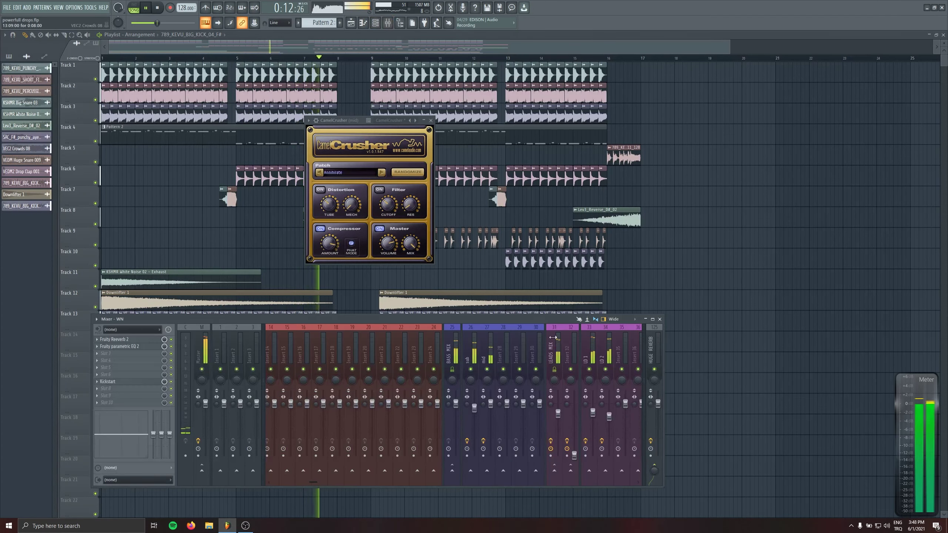
{"action": "left_click", "coordinate": [560, 414]}
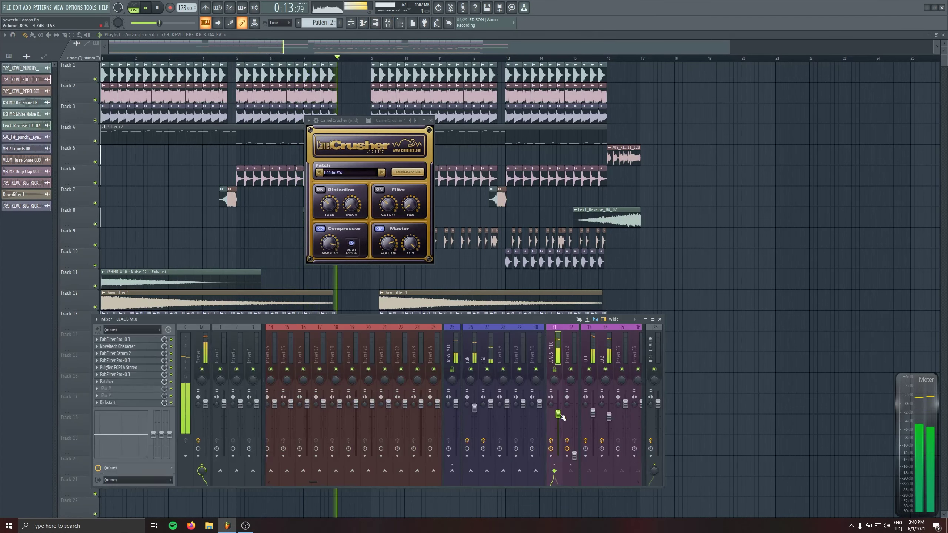
{"action": "left_click", "coordinate": [108, 403]}
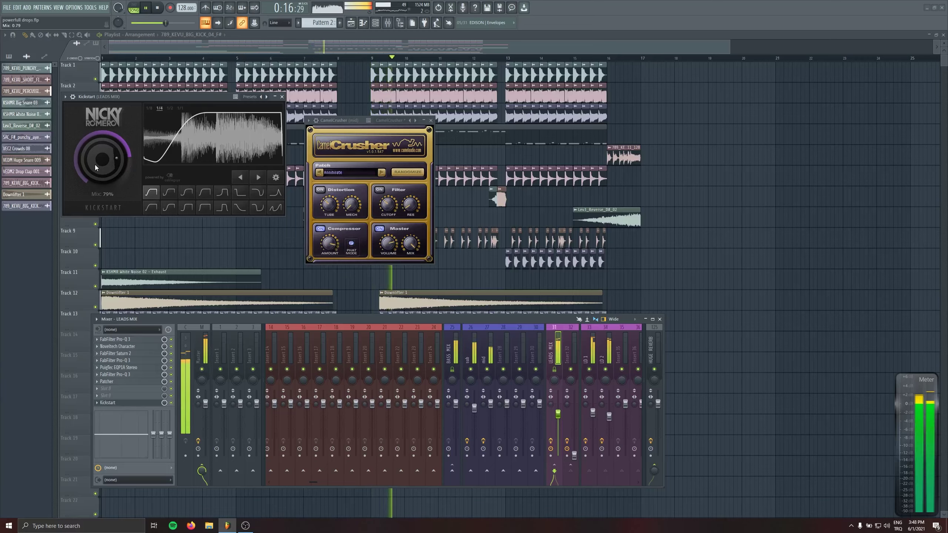
- Set the LEADS MIX Kickstart to 95% mix with a different curve preset
{"action": "left_click_drag", "start_coordinate": [95, 165], "coordinate": [95, 182]}
{"action": "left_click", "coordinate": [150, 208]}
{"action": "scroll", "coordinate": [105, 166], "scroll_direction": "up", "scroll_amount": 13}
{"action": "scroll", "coordinate": [105, 171], "scroll_direction": "down", "scroll_amount": 1}
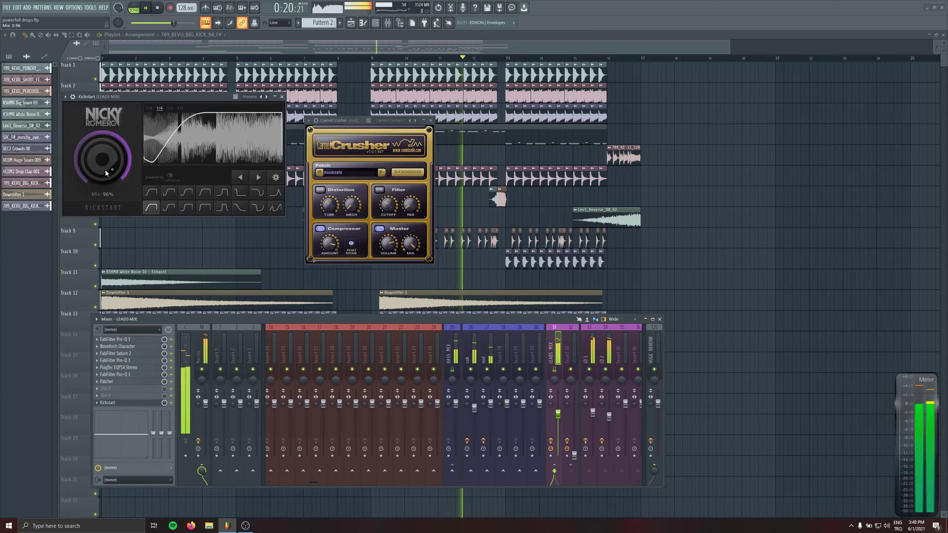
- Lower the LEADS MIX fader to -5.0 dB, stop playback, and close all windows except the playlist
{"action": "left_click_drag", "start_coordinate": [558, 414], "coordinate": [559, 416]}
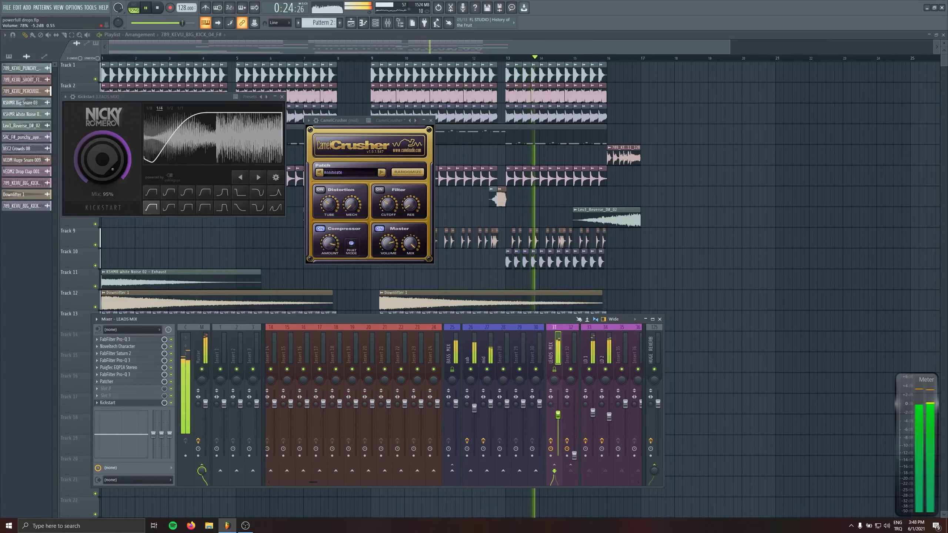
{"action": "scroll", "coordinate": [559, 414], "scroll_direction": "up", "scroll_amount": 2}
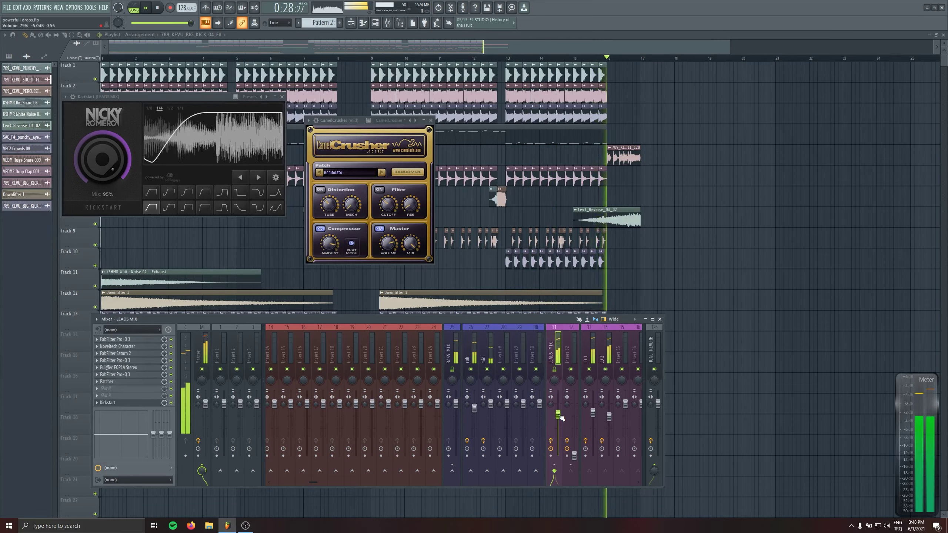
{"action": "key", "text": "space"}
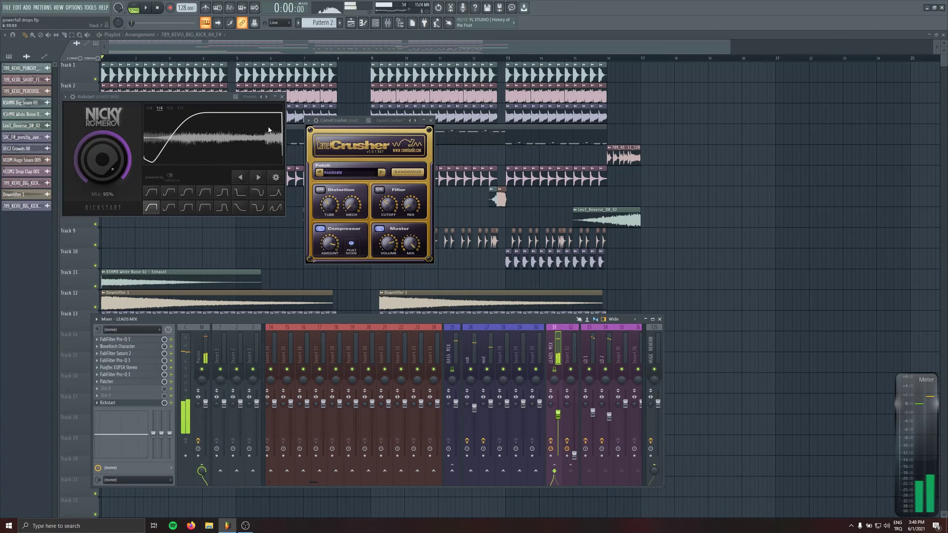
{"action": "left_click", "coordinate": [349, 23]}
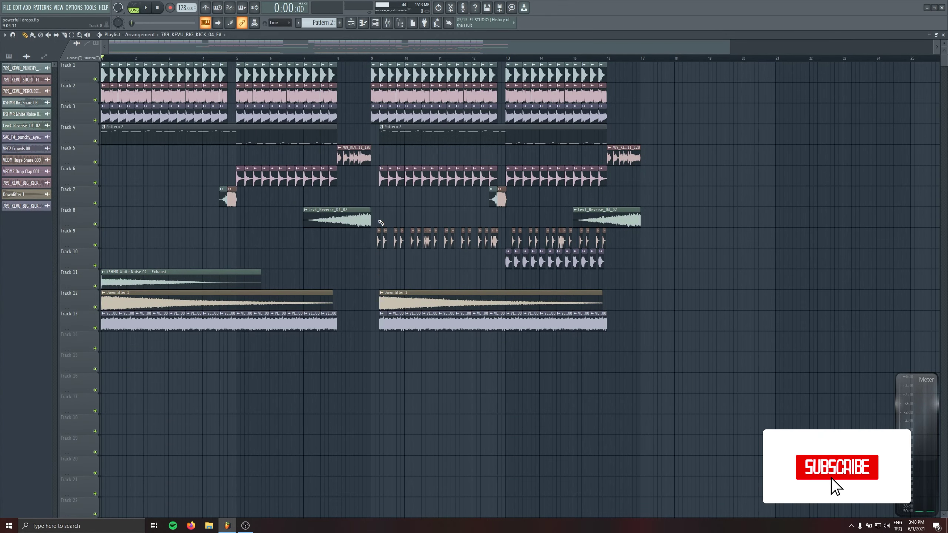